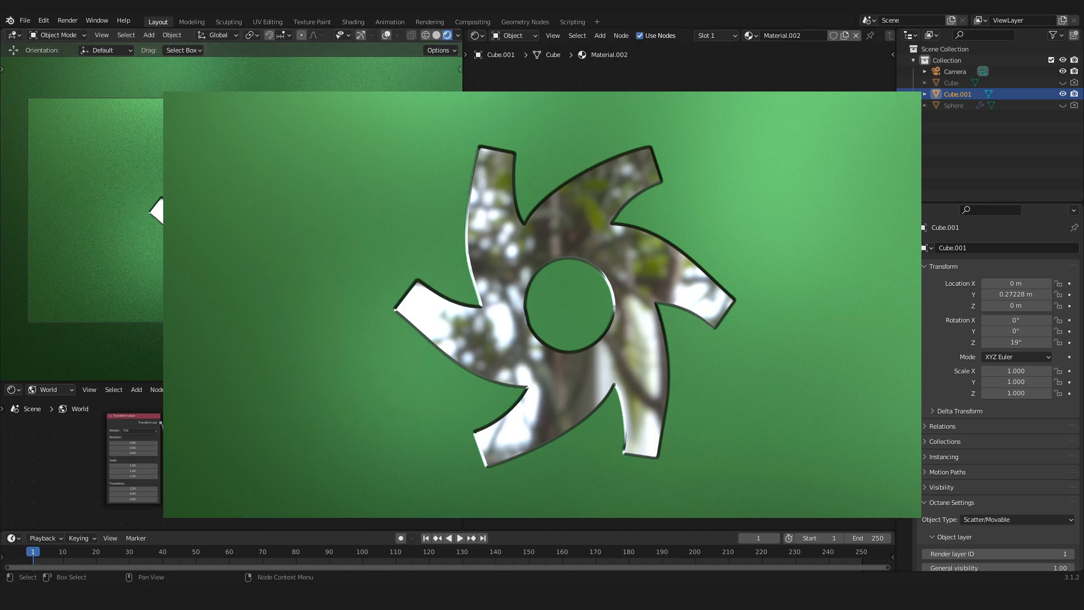
Box-select the finished cube's material nodes, leaving out the material output, to review the whole node setup
key("b")
key("Escape")
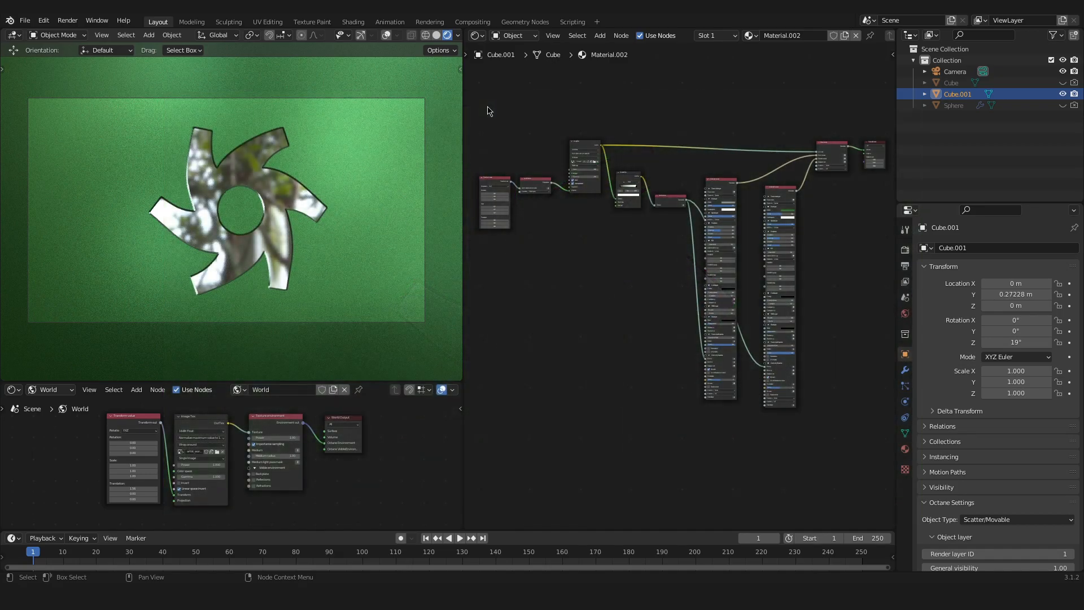
key("b")
left_click_drag(487, 106, 808, 403)
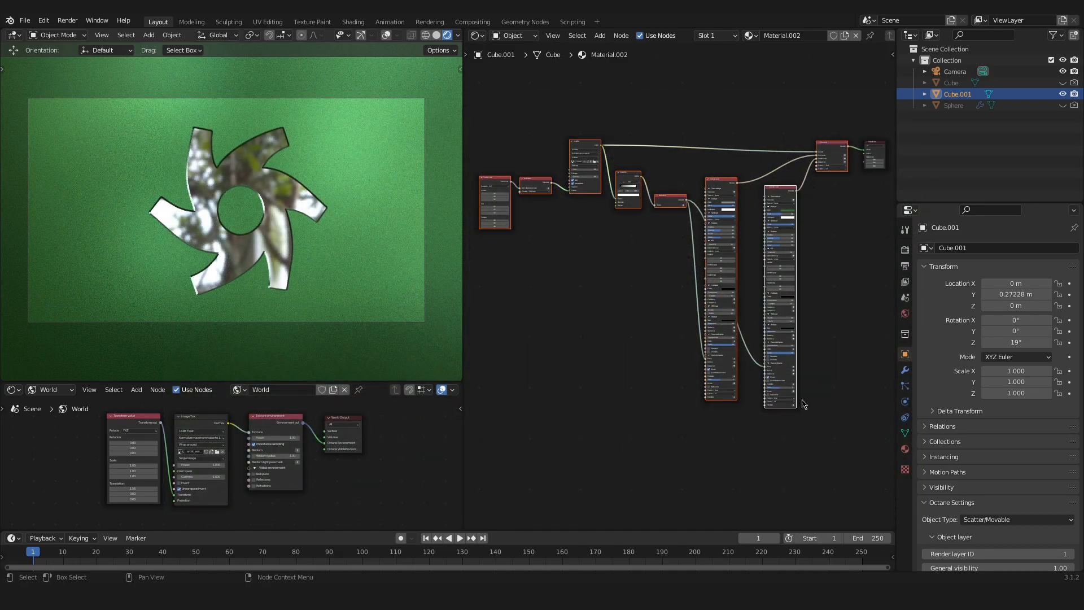
Compare the finished cube in solid and rendered shading, with overlays and gizmos shown and hidden
left_click(438, 36)
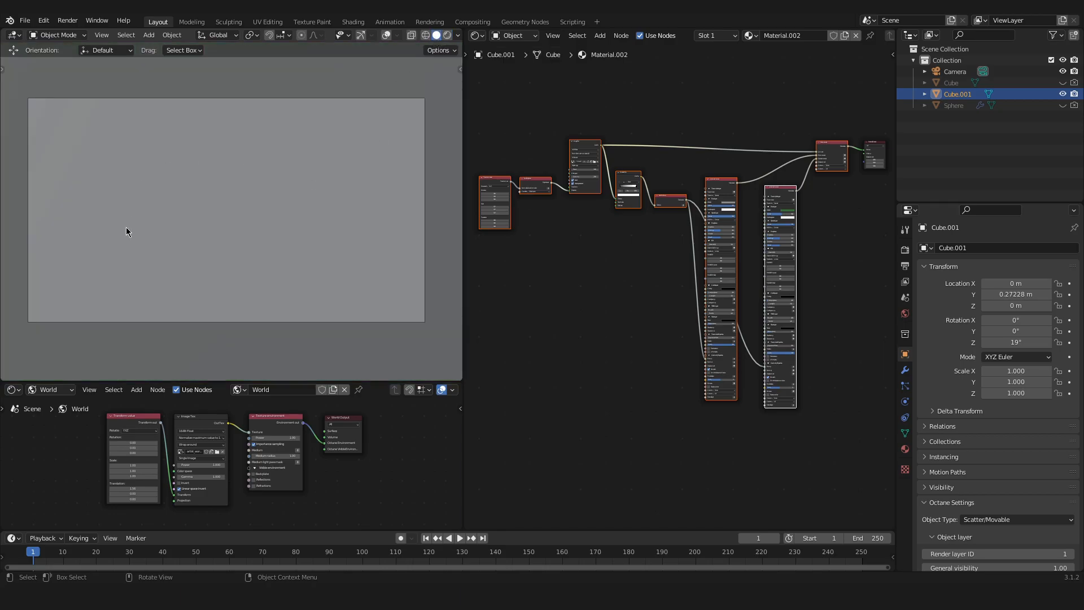
scroll(238, 170, "down", 5)
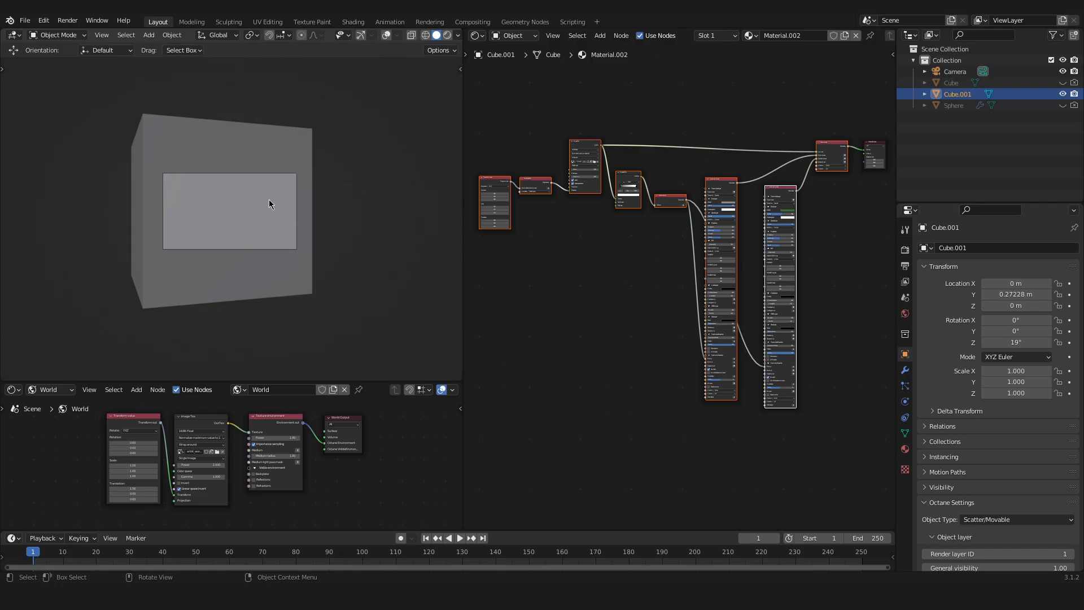
left_click(448, 36)
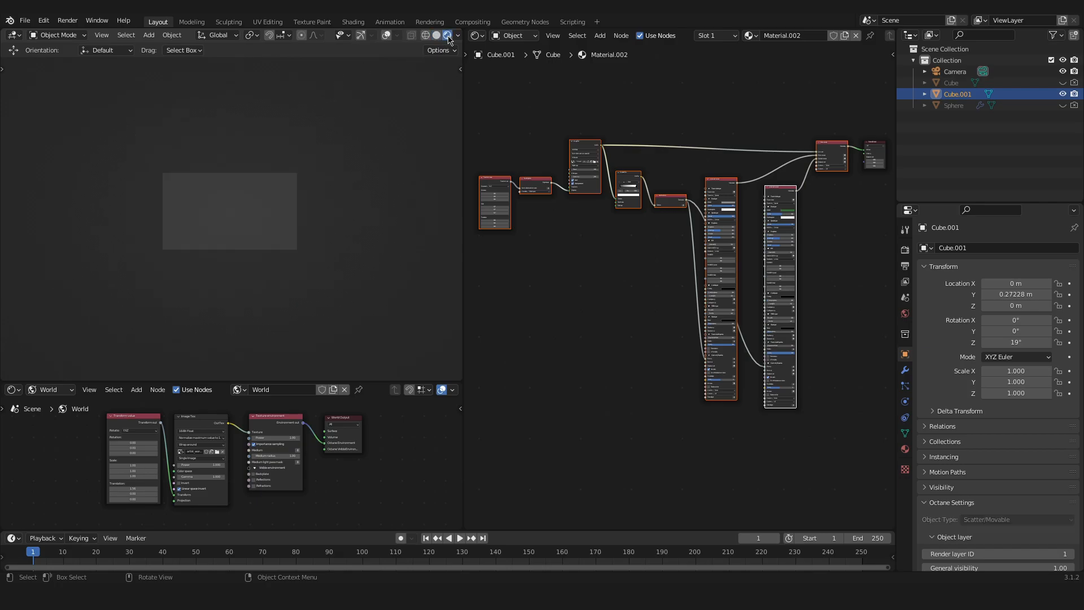
scroll(267, 212, "up", 5)
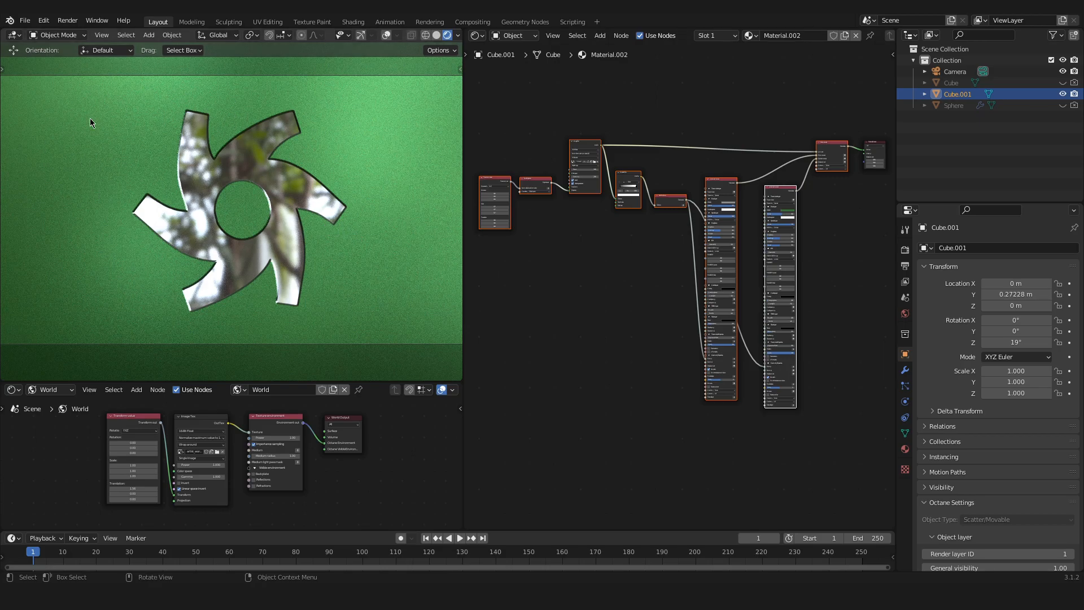
left_click(386, 35)
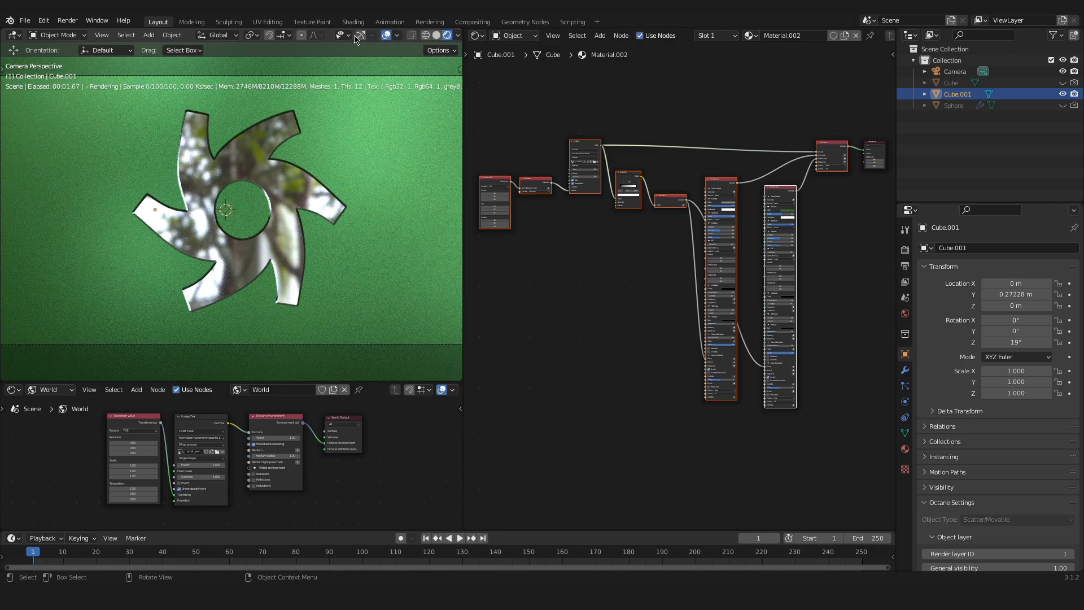
left_click(360, 35)
left_click(437, 35)
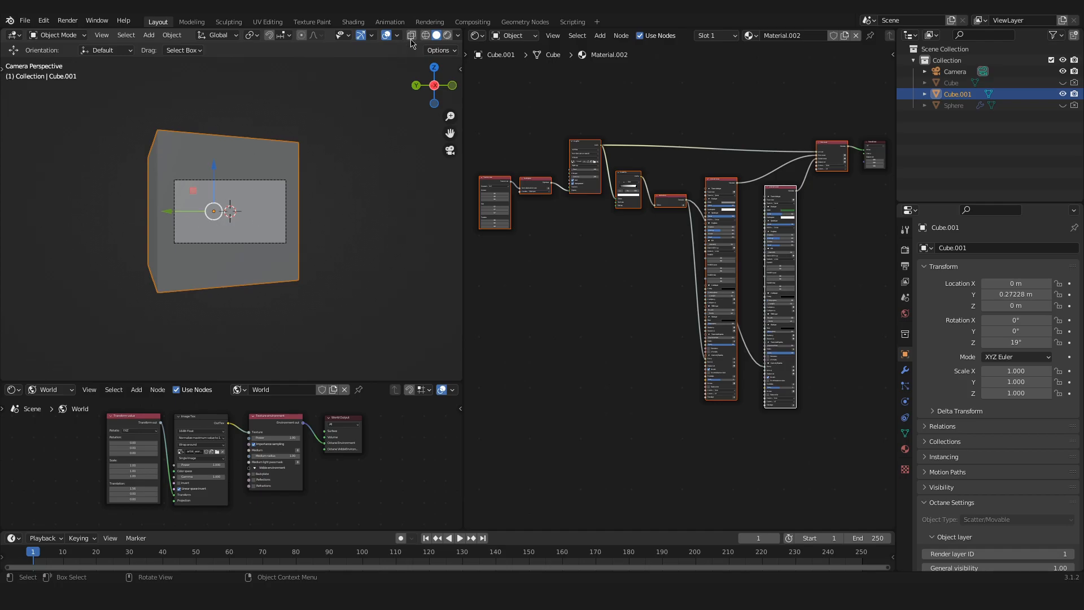
left_click(447, 36)
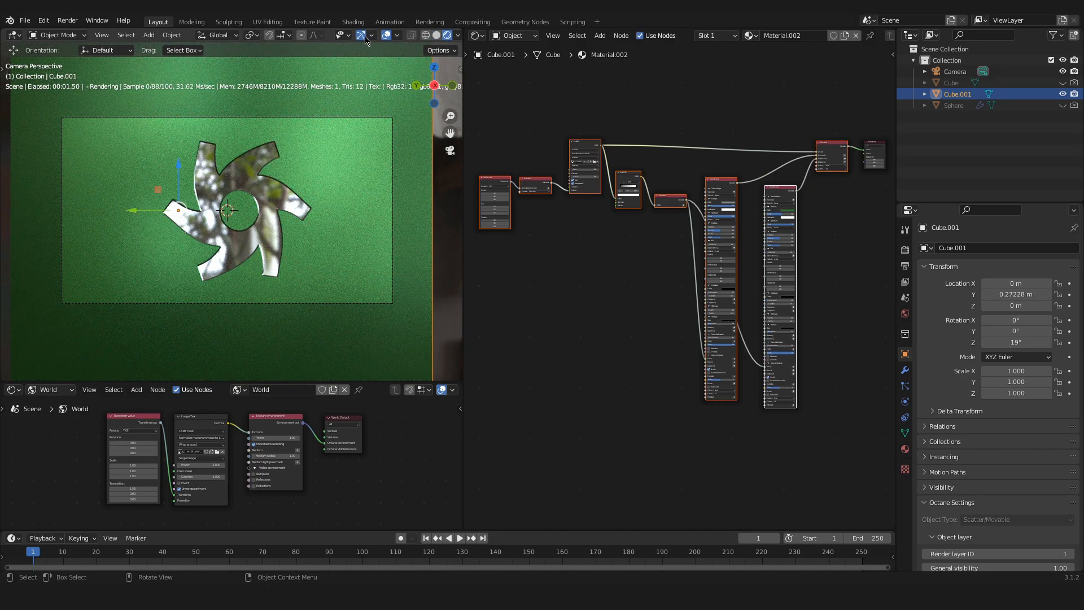
left_click(361, 36)
left_click(386, 35)
key("Home")
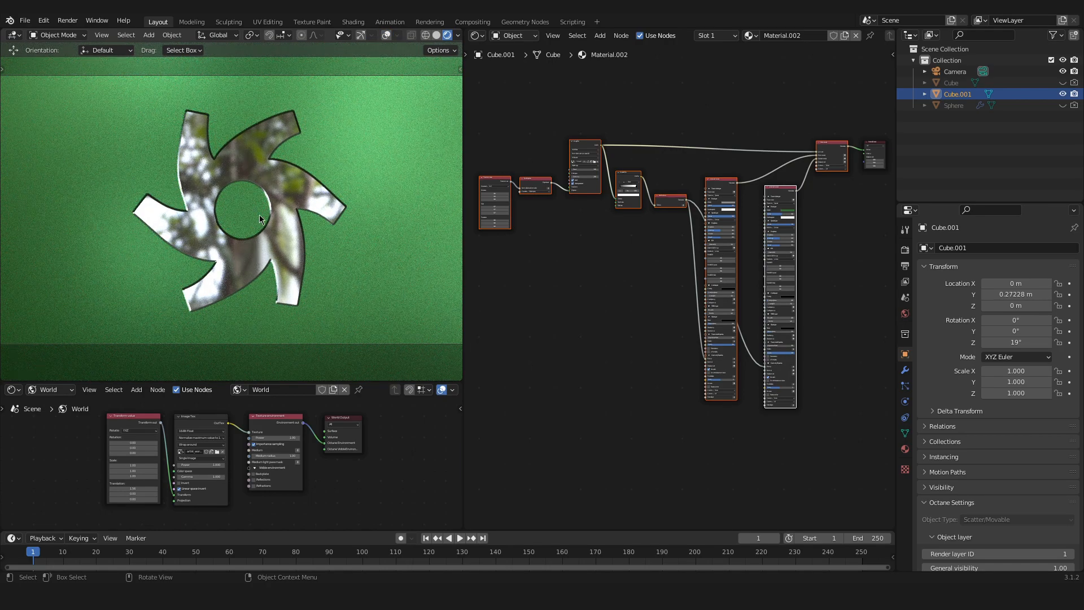
Enlarge the lower node area and examine the World shader nodes, including the environment's image texture
left_click_drag(390, 381, 390, 362)
left_click_drag(60, 423, 389, 495)
left_click(14, 372)
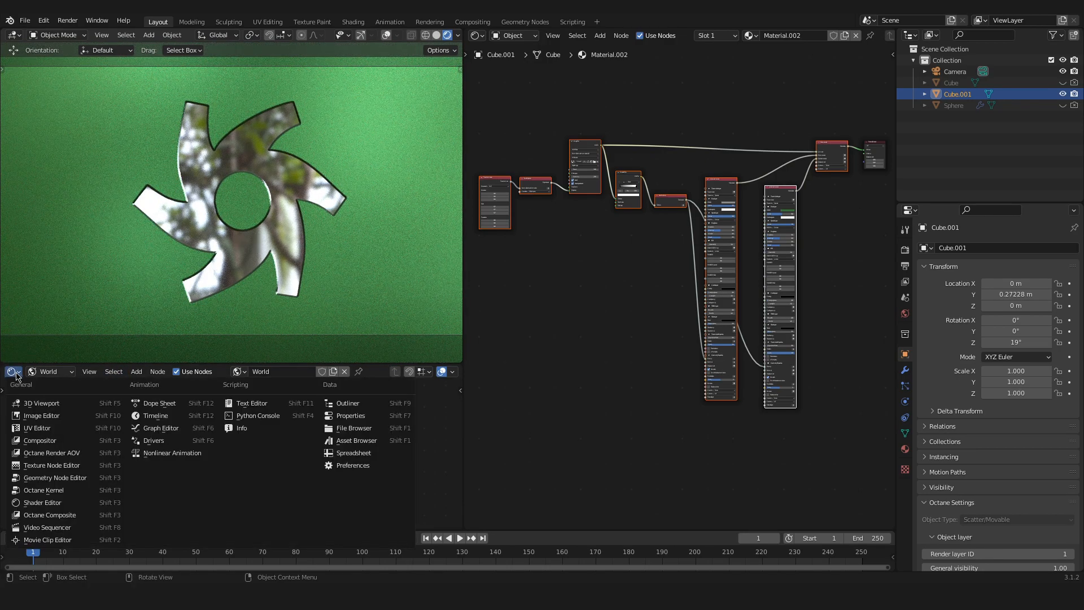
left_click(66, 503)
left_click(50, 371)
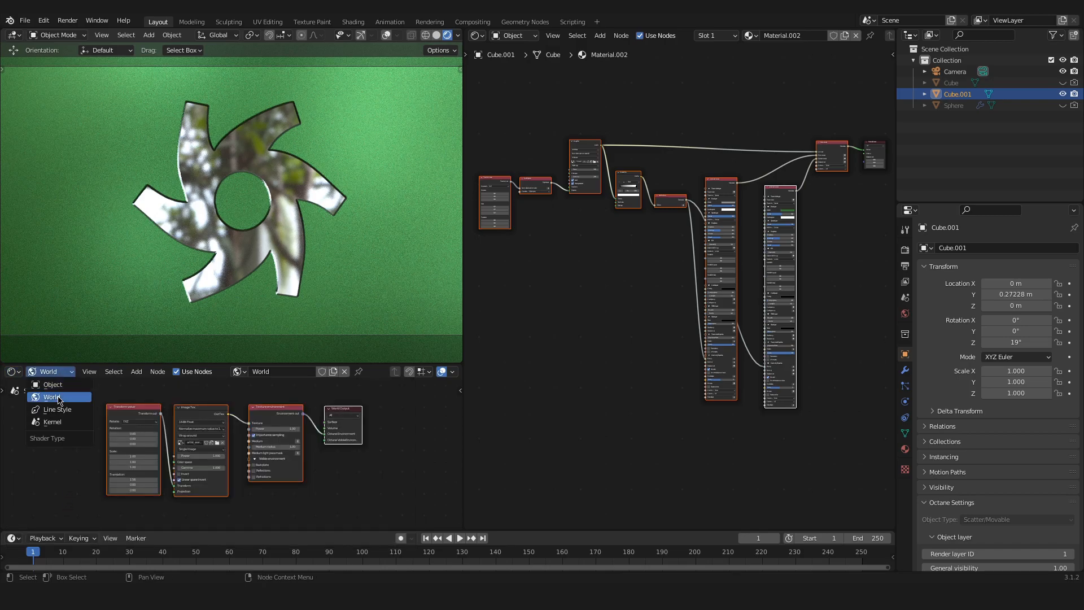
left_click(58, 399)
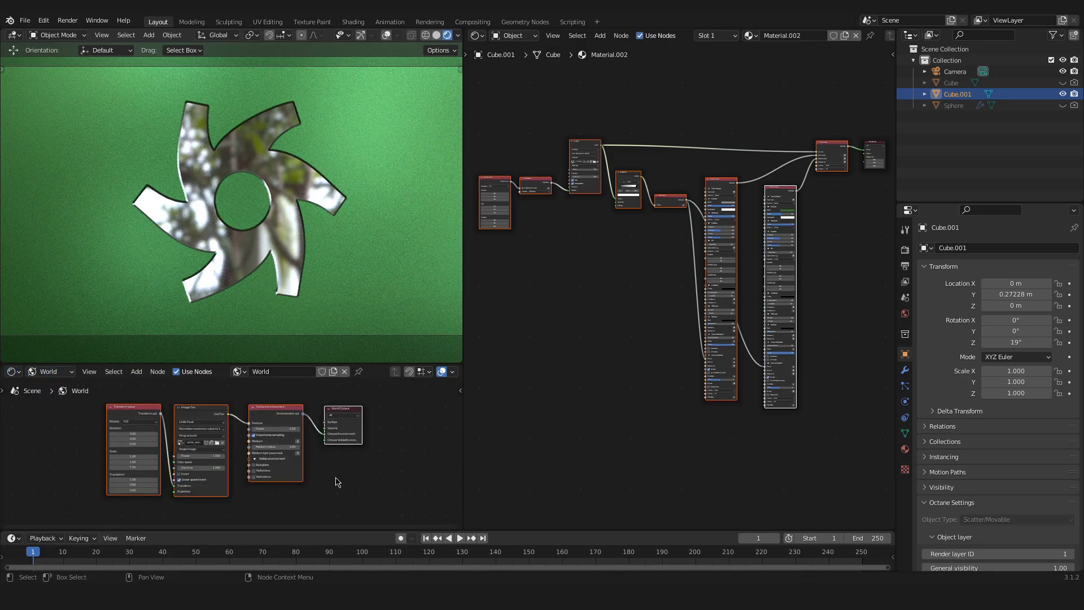
scroll(229, 456, "up", 1)
left_click(192, 416)
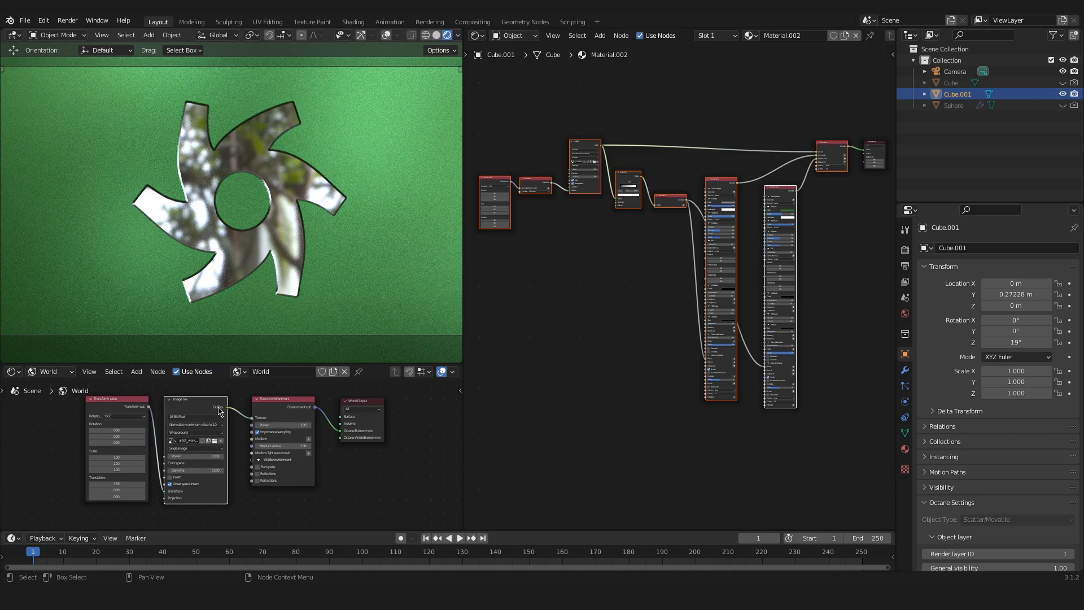
Review the cube's material nodes in the Shader Editor with the shader type set to Object
left_click(514, 360)
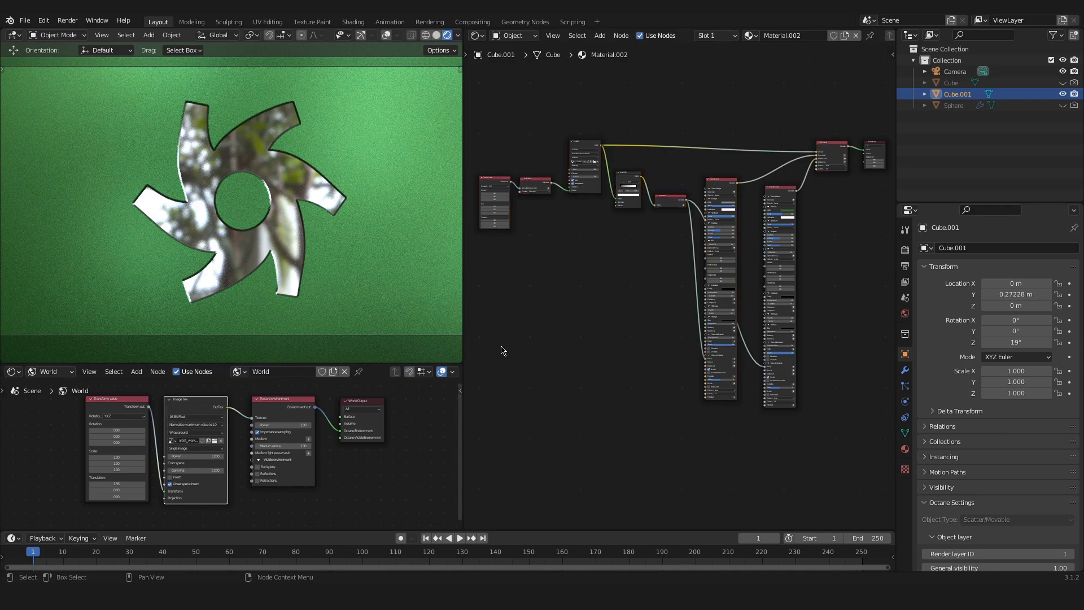
left_click_drag(489, 108, 847, 420)
left_click(475, 35)
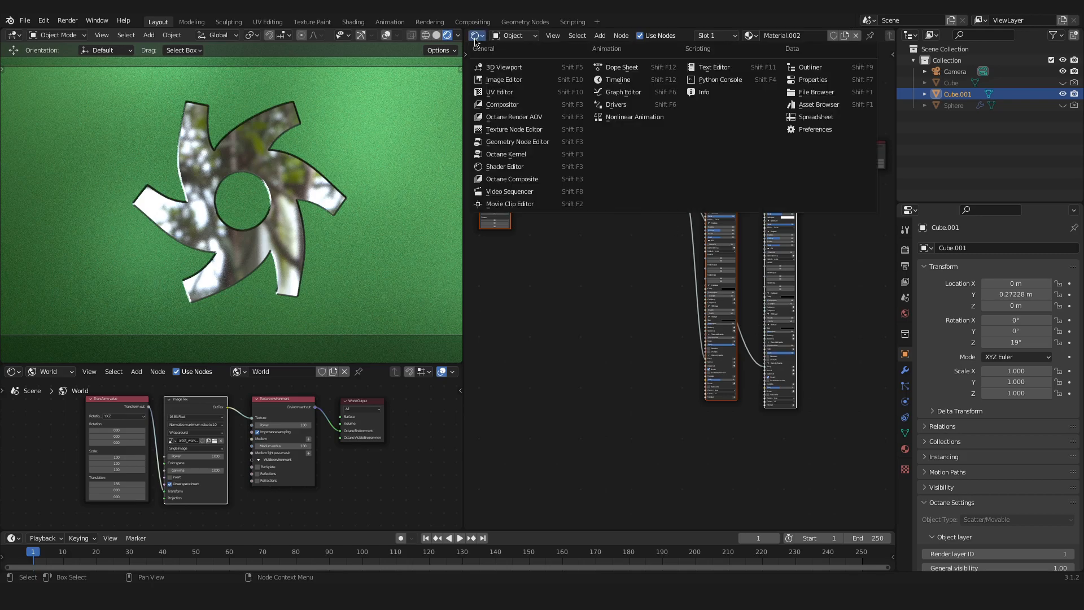
left_click(517, 39)
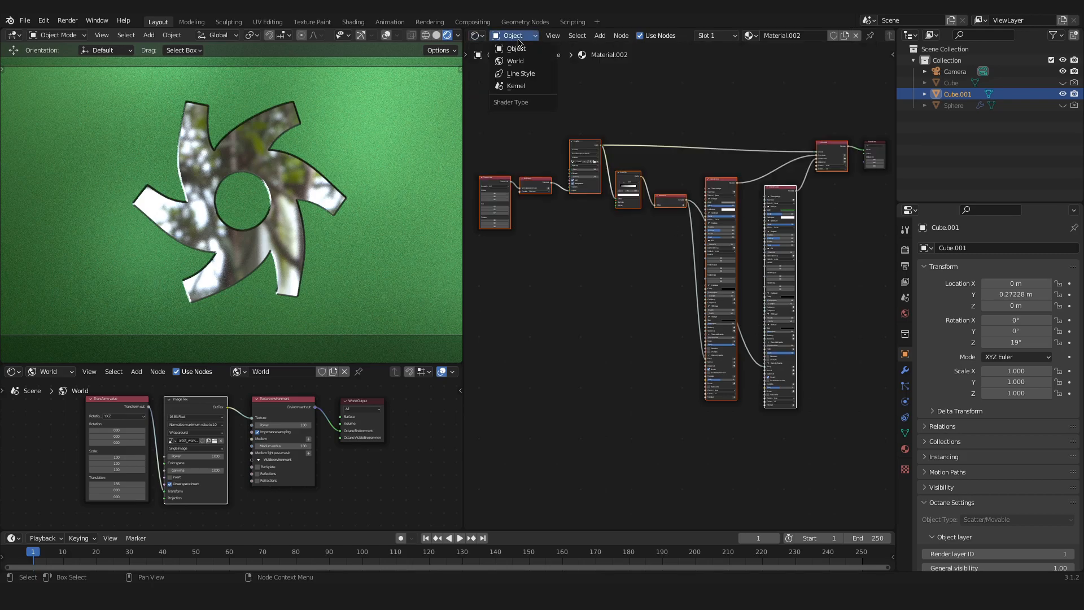
left_click(516, 49)
left_click(488, 139)
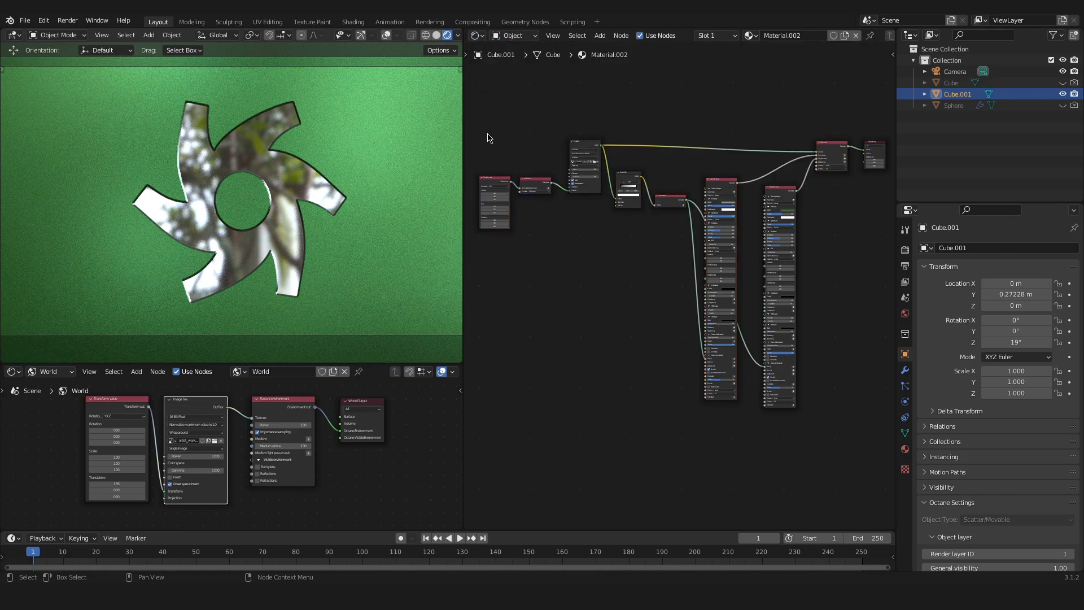
left_click_drag(487, 105, 834, 410)
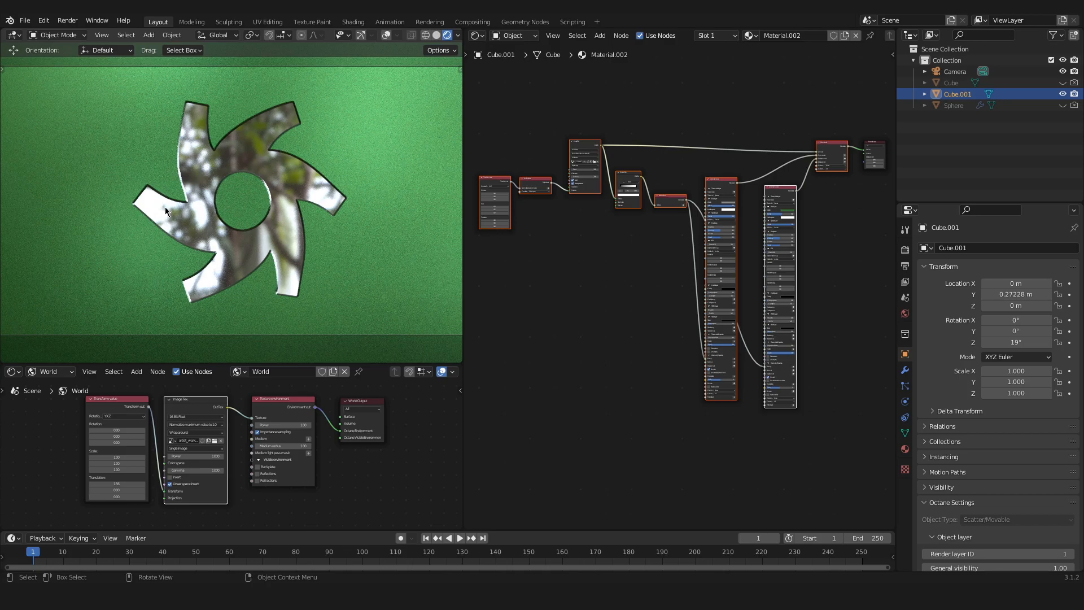
left_click(637, 309)
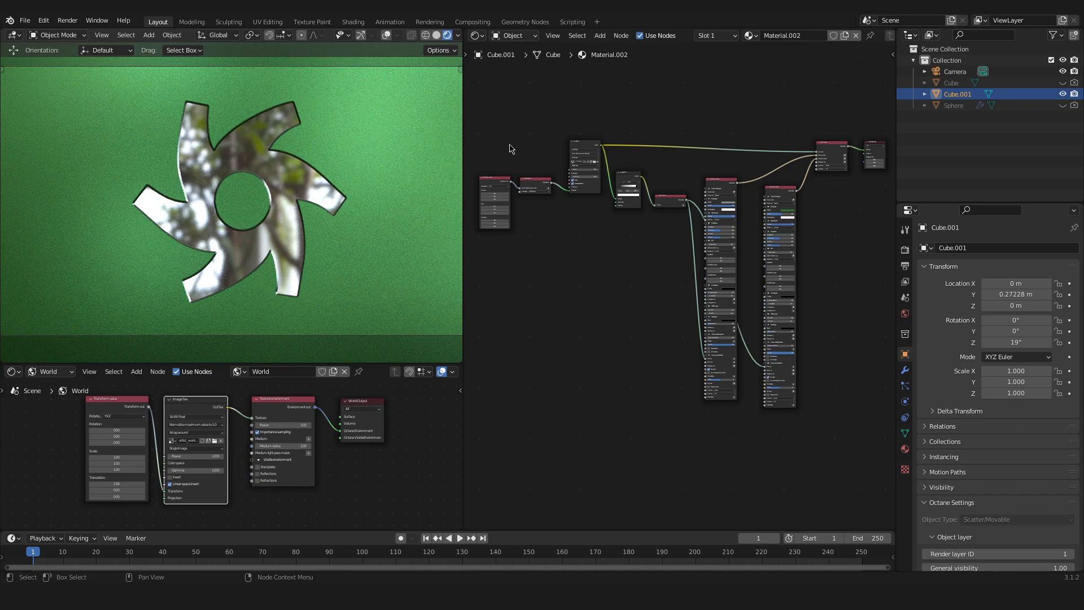
left_click_drag(494, 133, 839, 370)
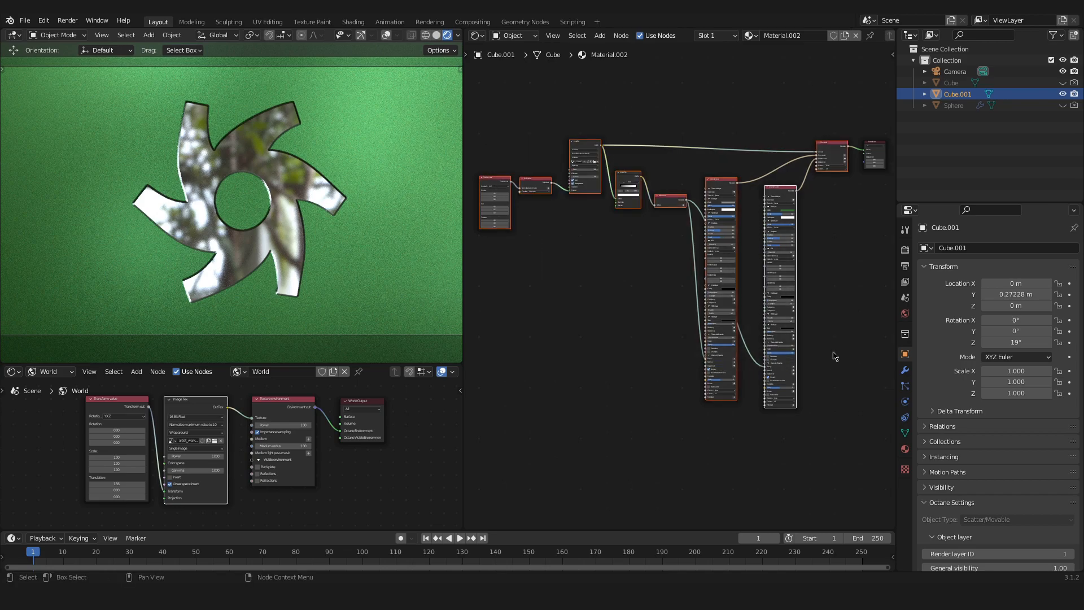
left_click(825, 395)
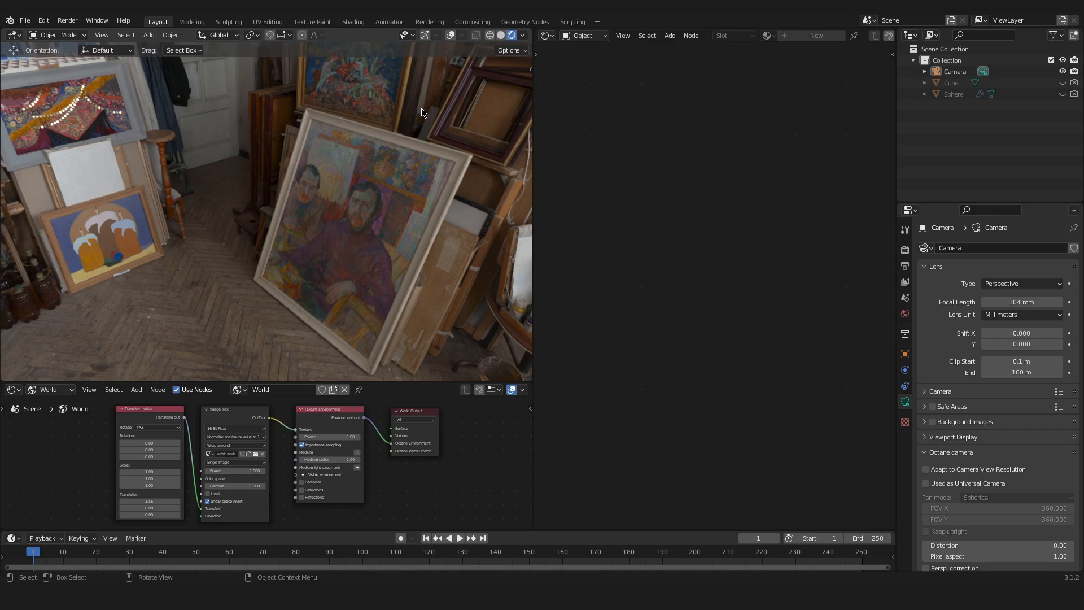
Show the viewport overlays and gizmos and switch the 3D view to solid shading
left_click(451, 35)
left_click(425, 36)
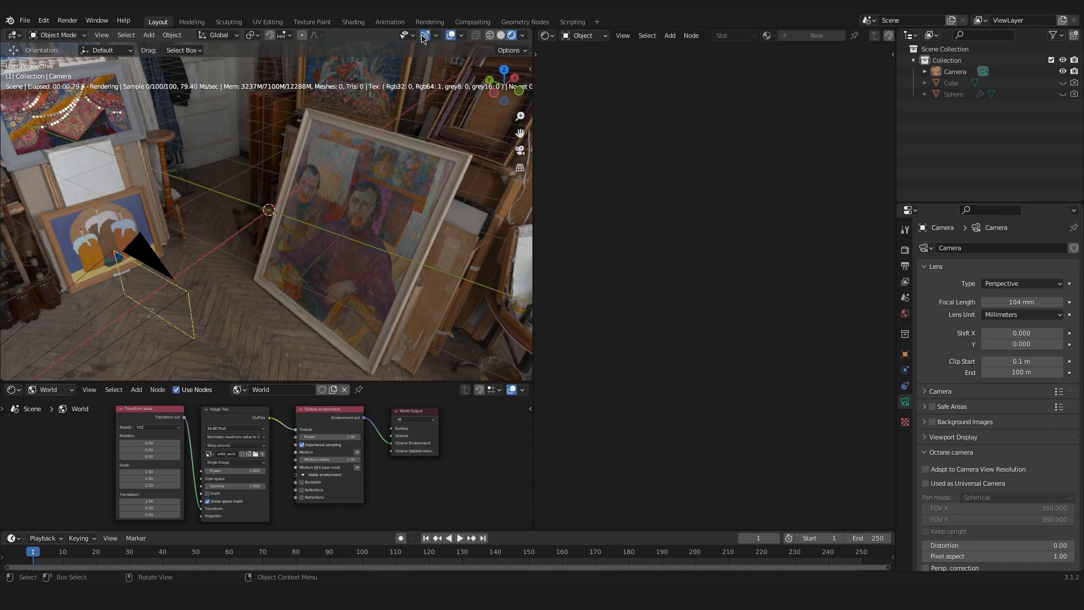
left_click(500, 35)
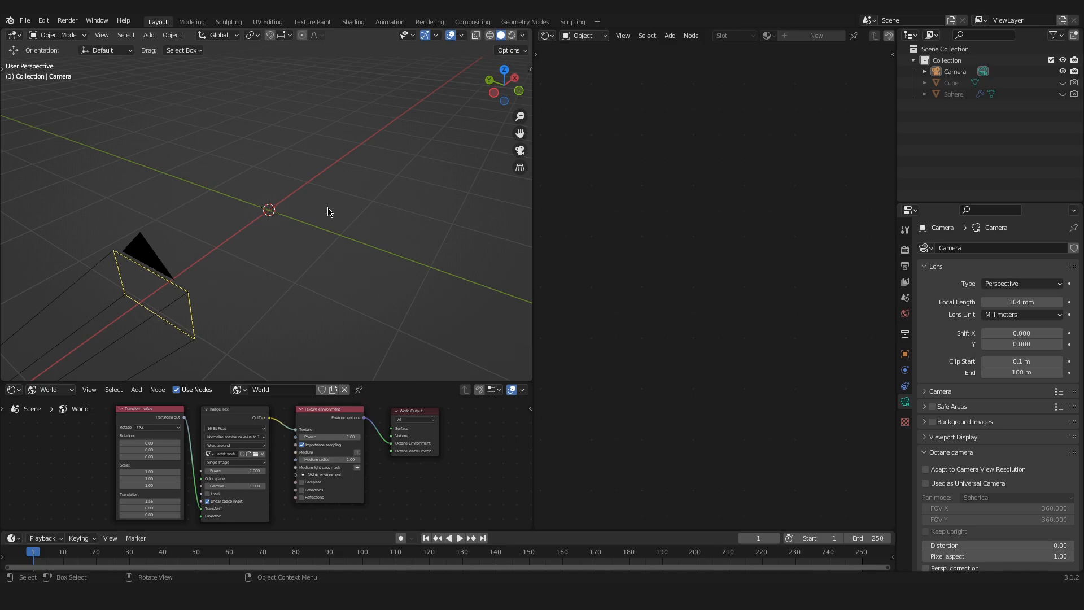
Add a cube mesh at the world origin, check the camera facing it, and leave the cube selected
key("shift+a")
mouse_move(329, 209)
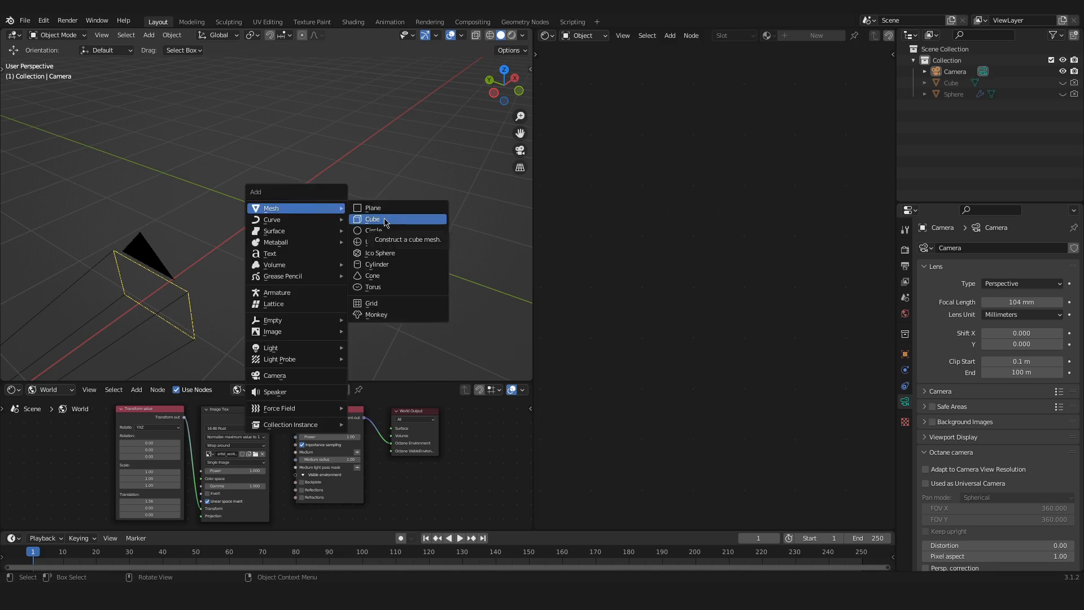
left_click(383, 222)
left_click(323, 209)
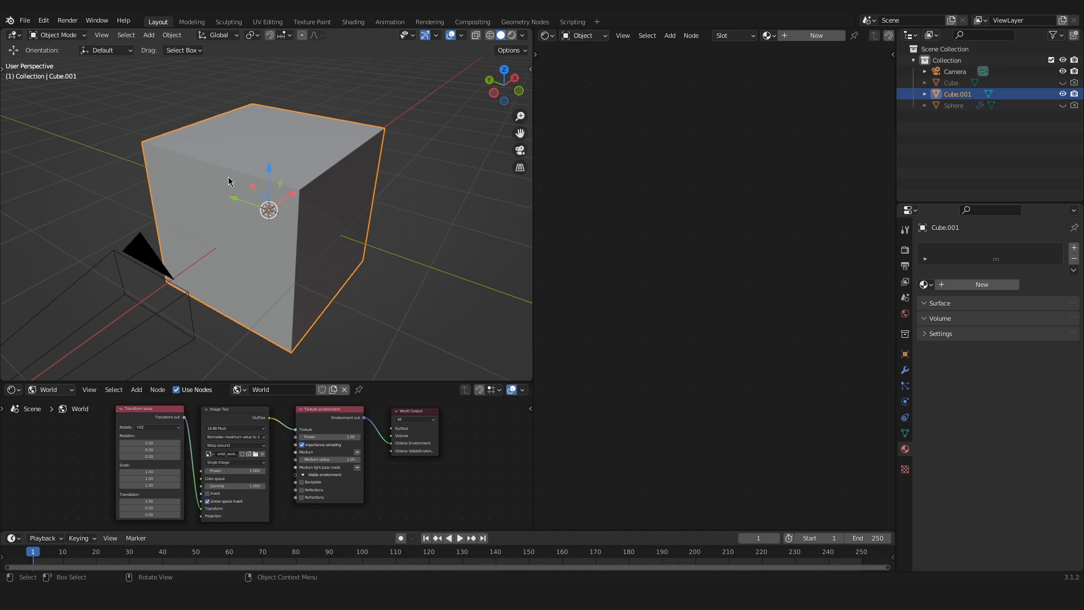
scroll(232, 223, "down", 3)
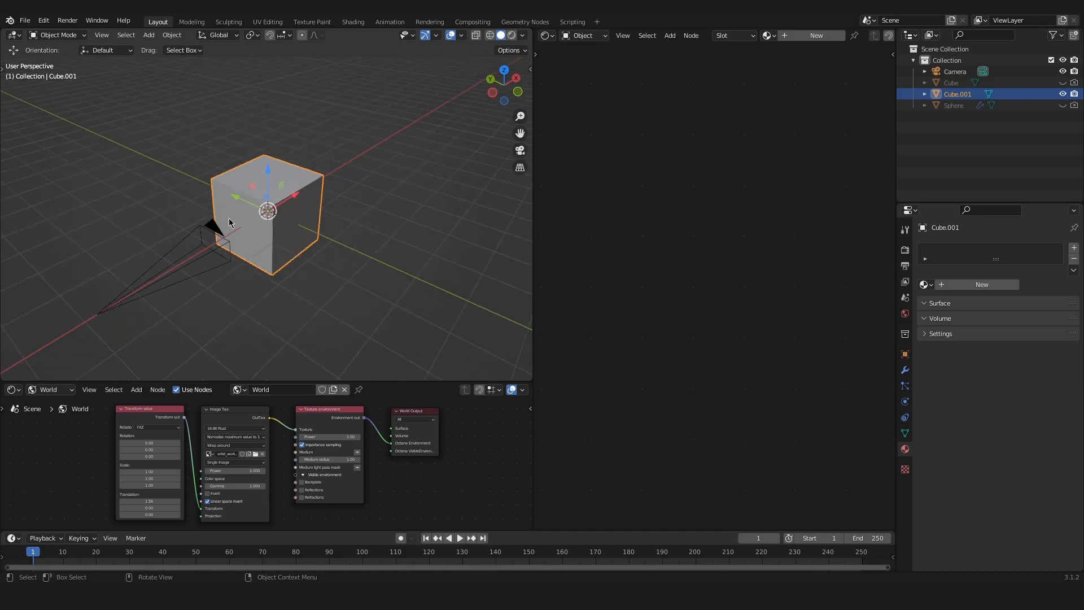
left_click(199, 262)
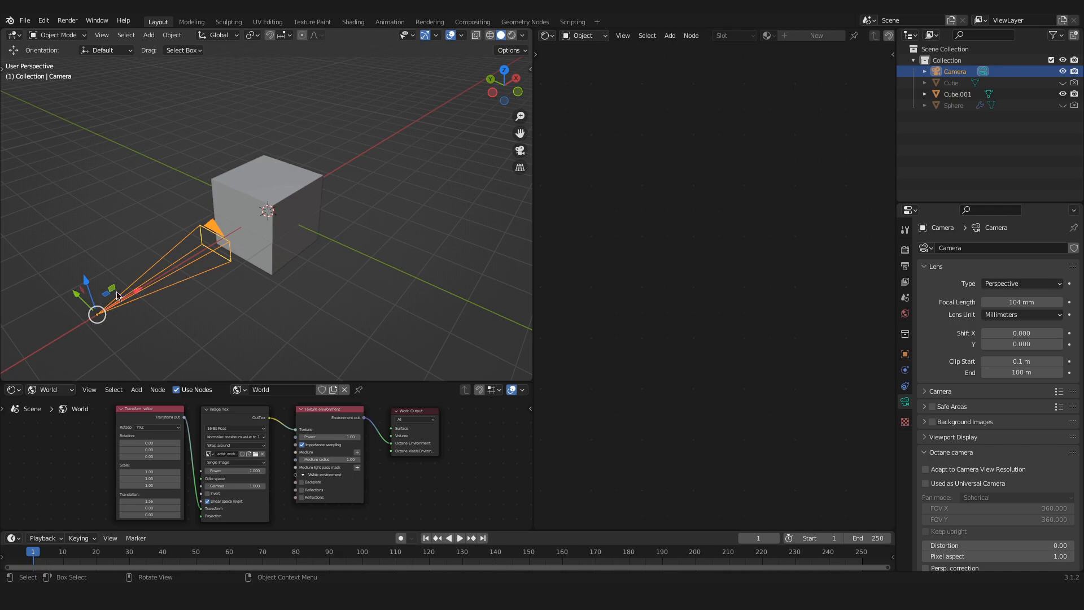
left_click(250, 224)
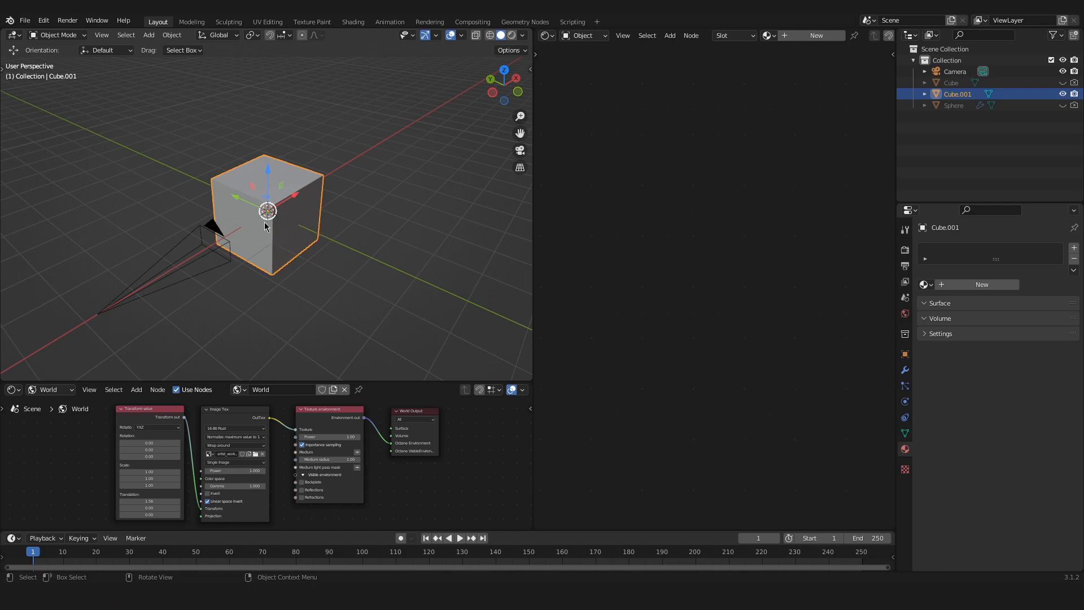
Show the viewport toolbar and rotate the cube slightly about the Z axis with the Rotate tool
left_click(102, 35)
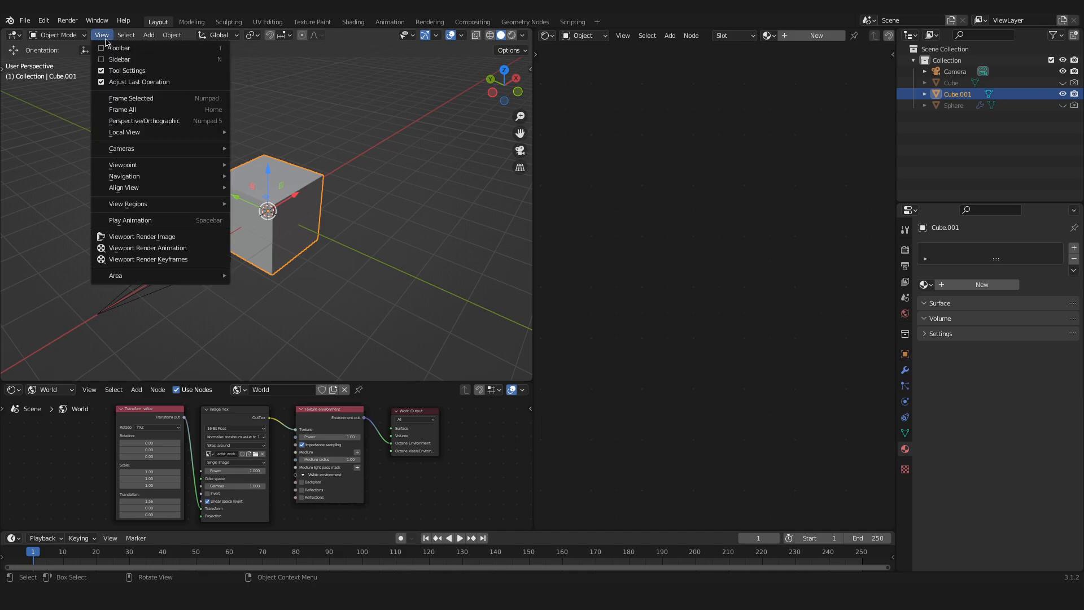
left_click(112, 46)
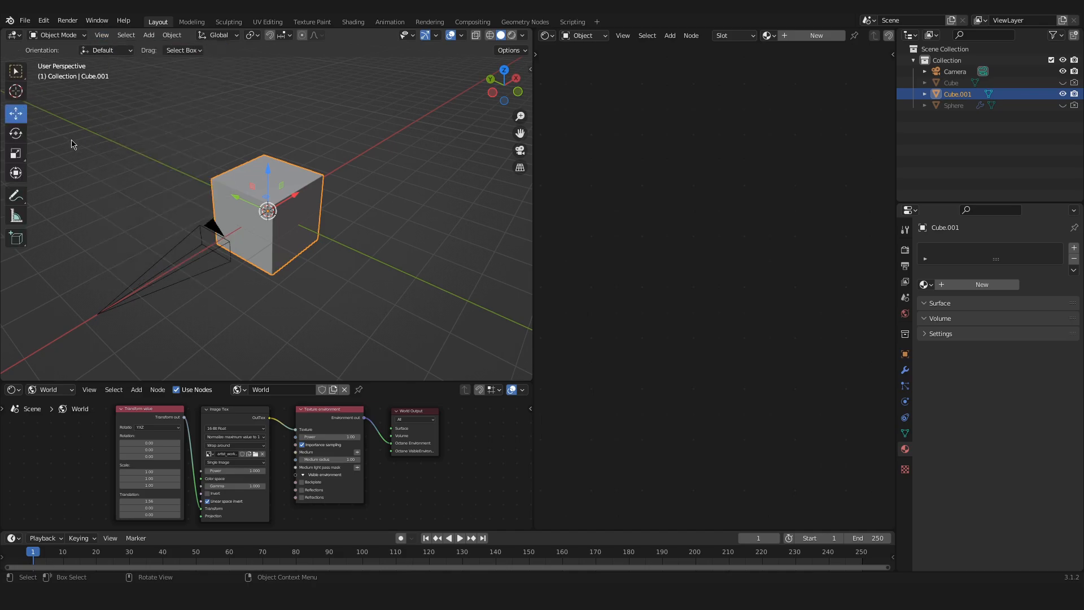
left_click(17, 136)
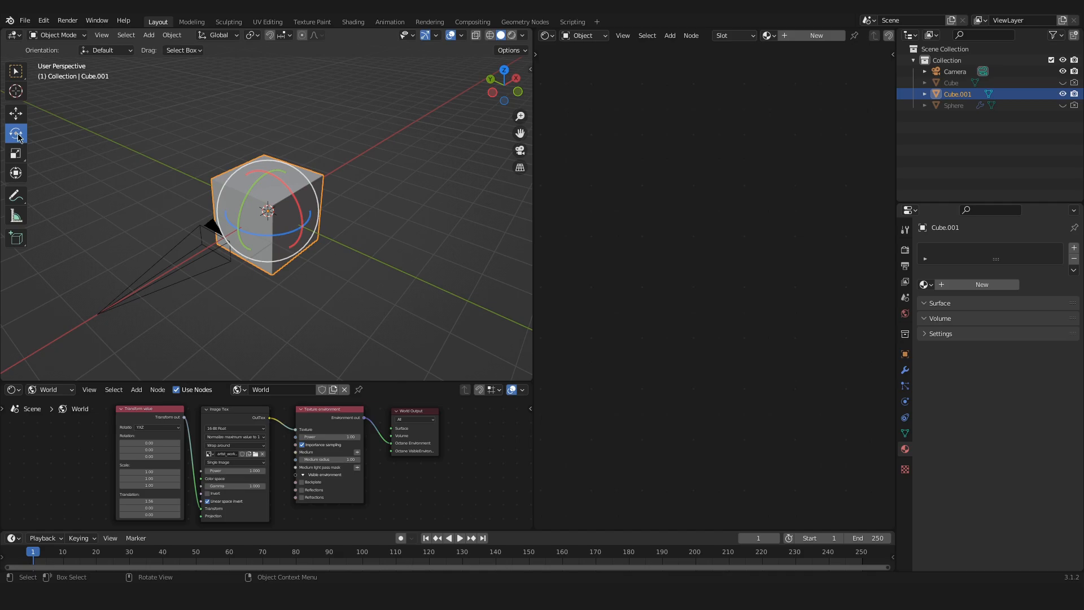
left_click_drag(270, 235, 288, 246)
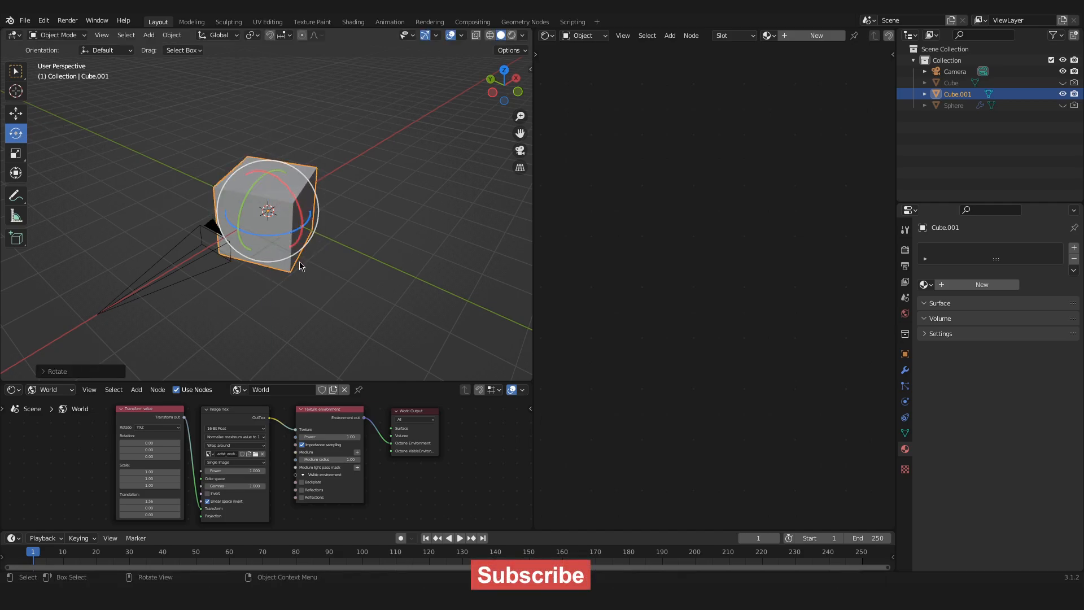
Move the cube a short distance along the positive Y axis with the Move tool
middle_click_drag(299, 266, 346, 249)
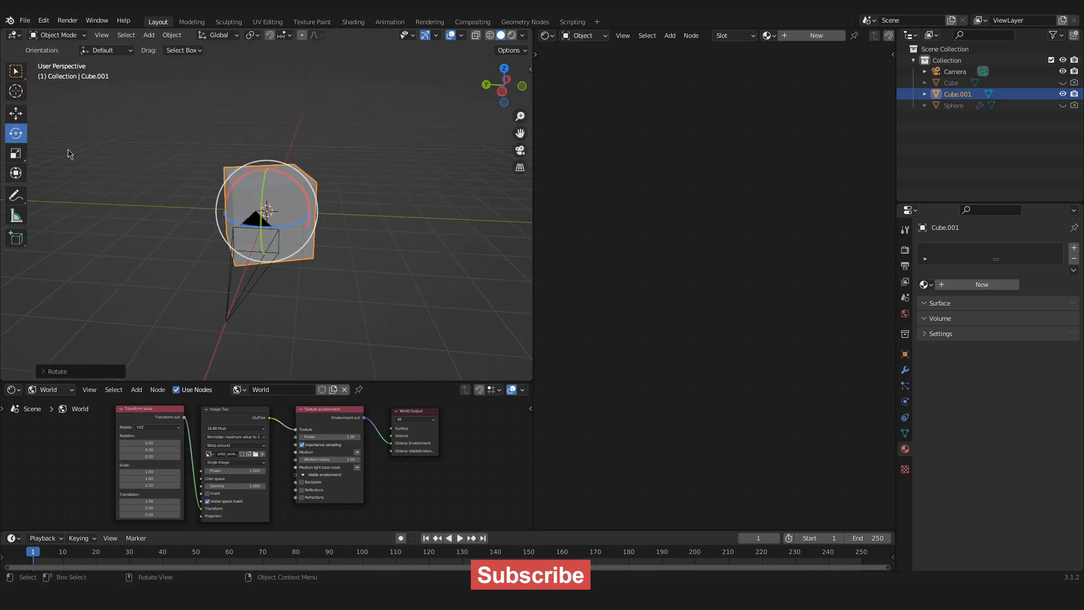
left_click(16, 114)
left_click_drag(235, 208, 224, 207)
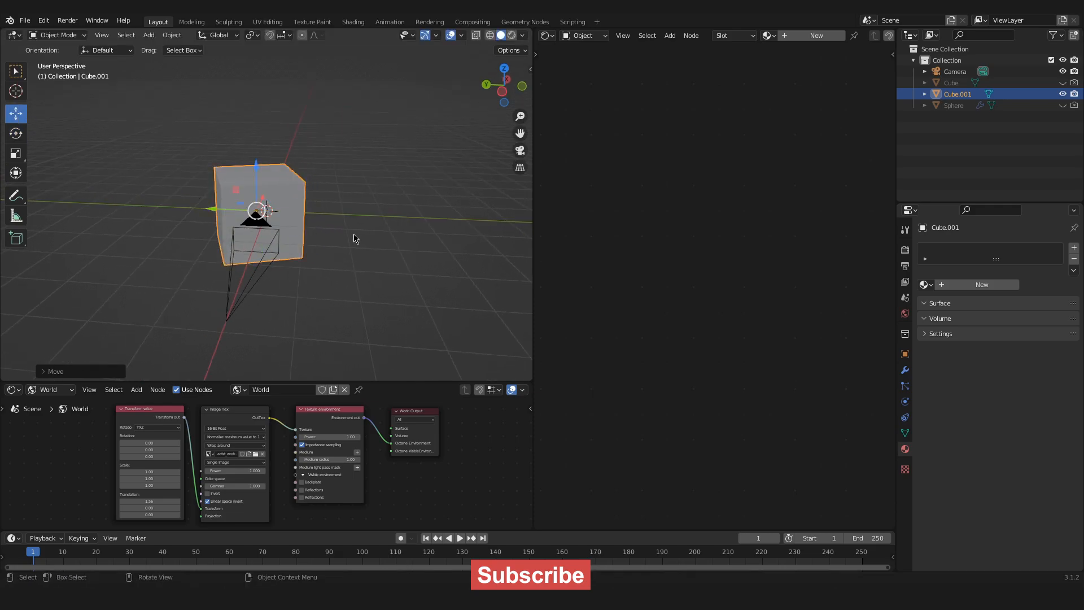
Check the cube from several angles, leave it selected, and widen the shader node editor beside the 3D view
left_click(355, 236)
middle_click_drag(358, 234, 187, 234)
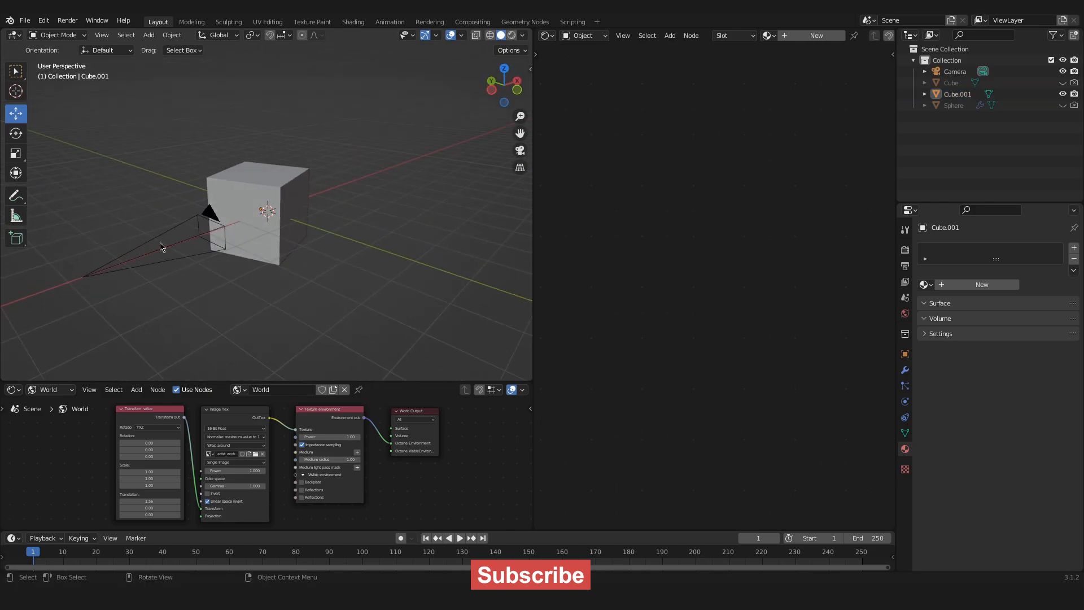
left_click(314, 236)
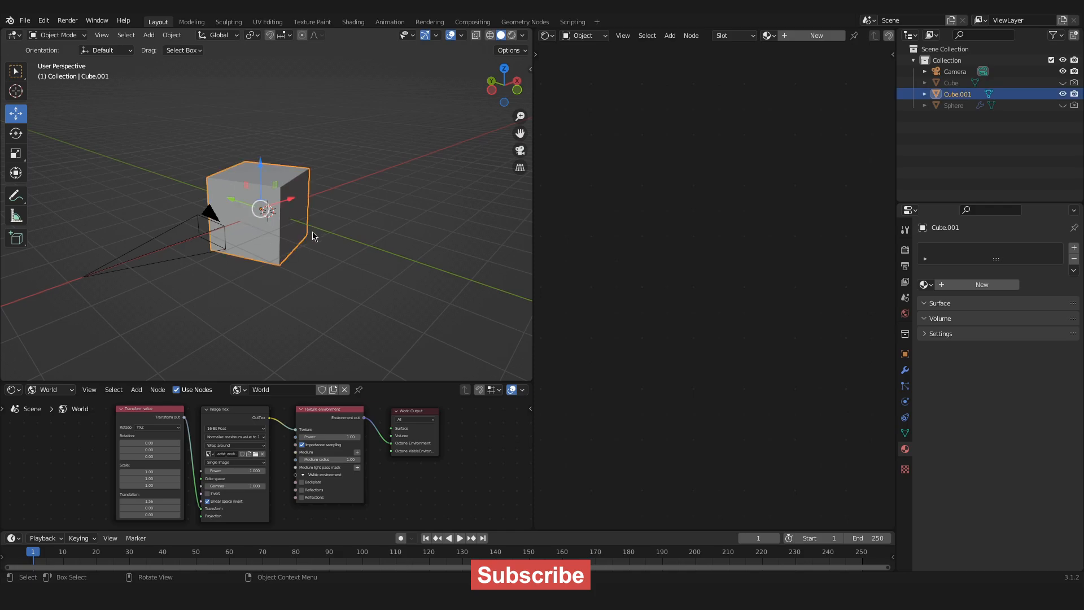
left_click(361, 241)
middle_click_drag(361, 241, 281, 254)
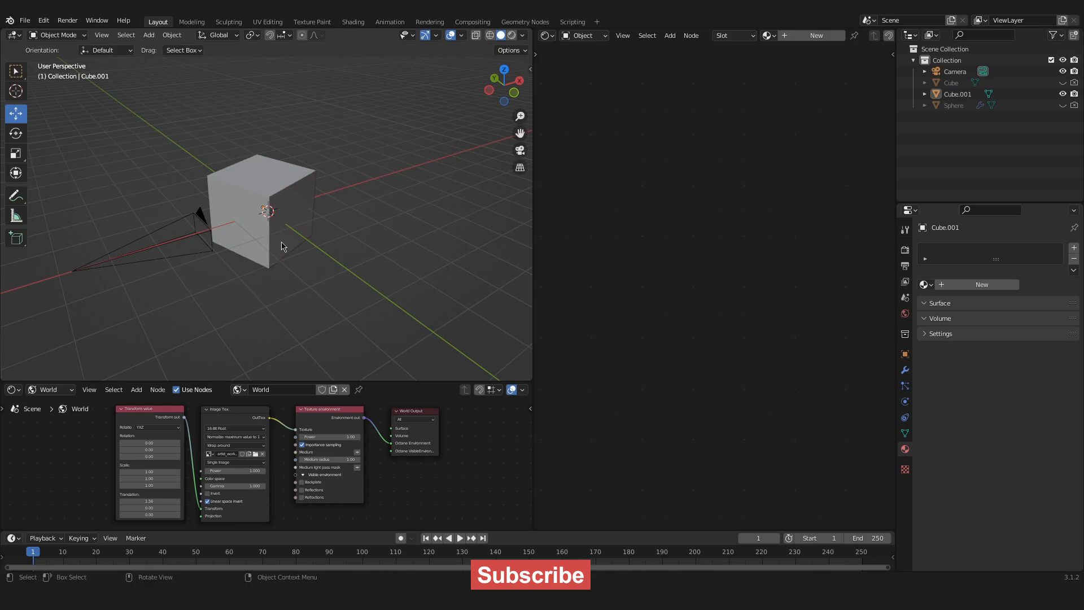
left_click(293, 212)
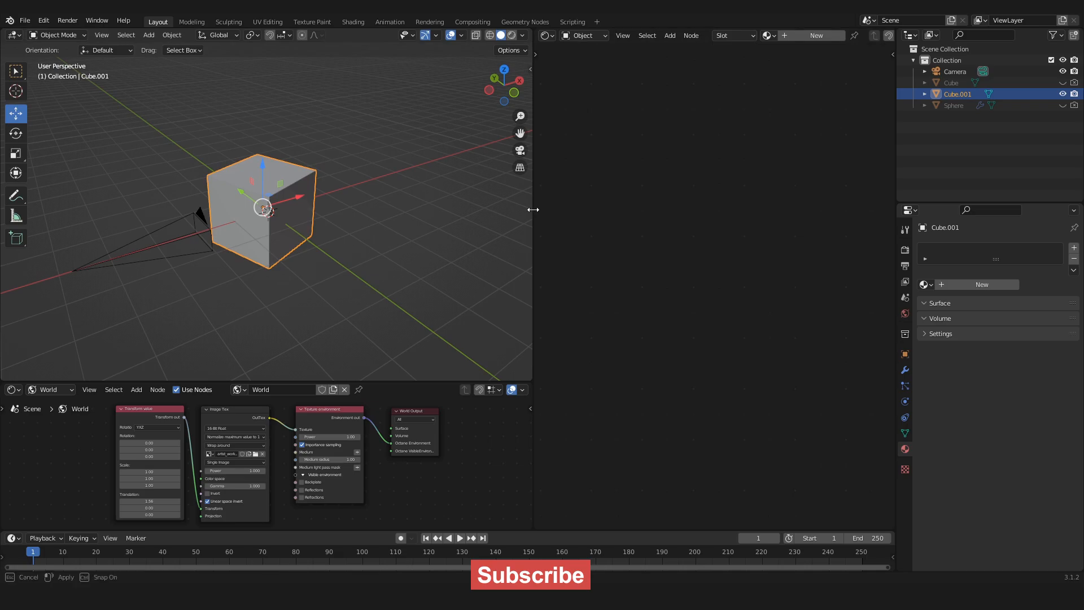
left_click_drag(532, 208, 462, 213)
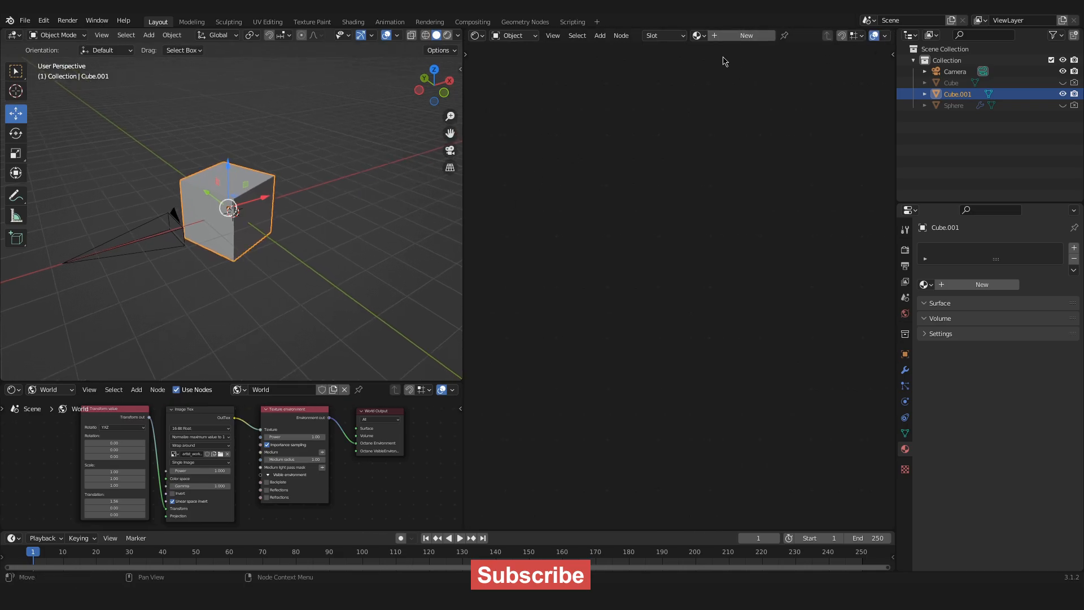
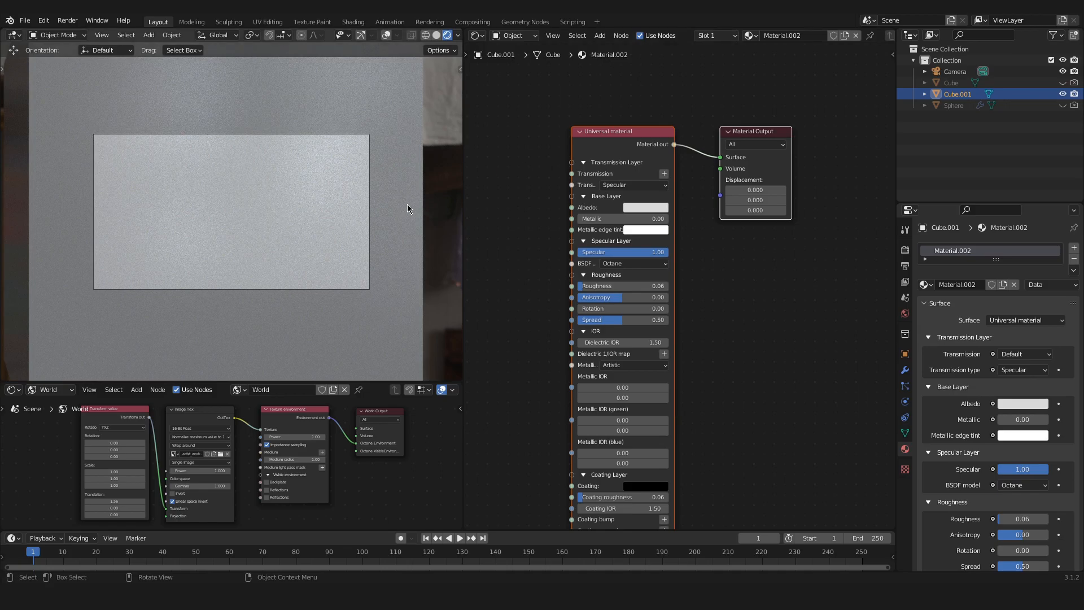
Delete the default Universal material node from the cube's material
left_click(552, 205)
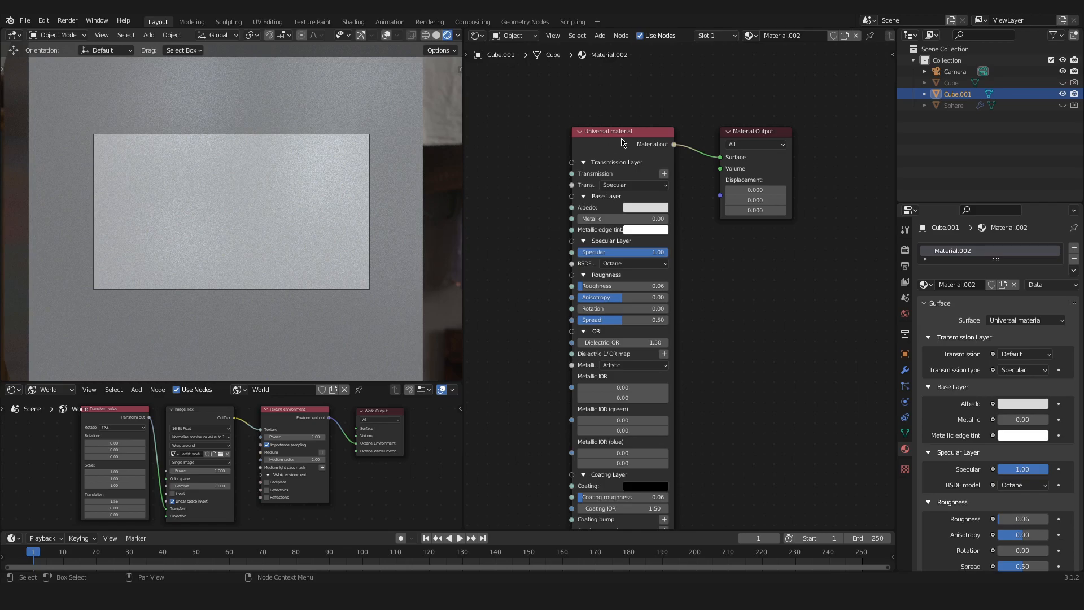
left_click(615, 150)
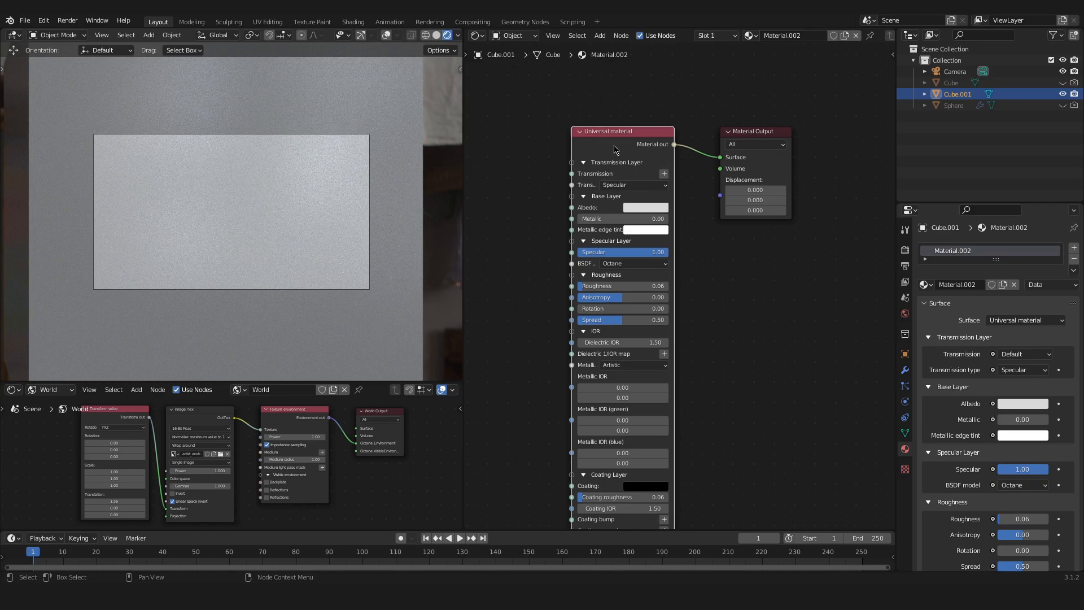
key("Delete")
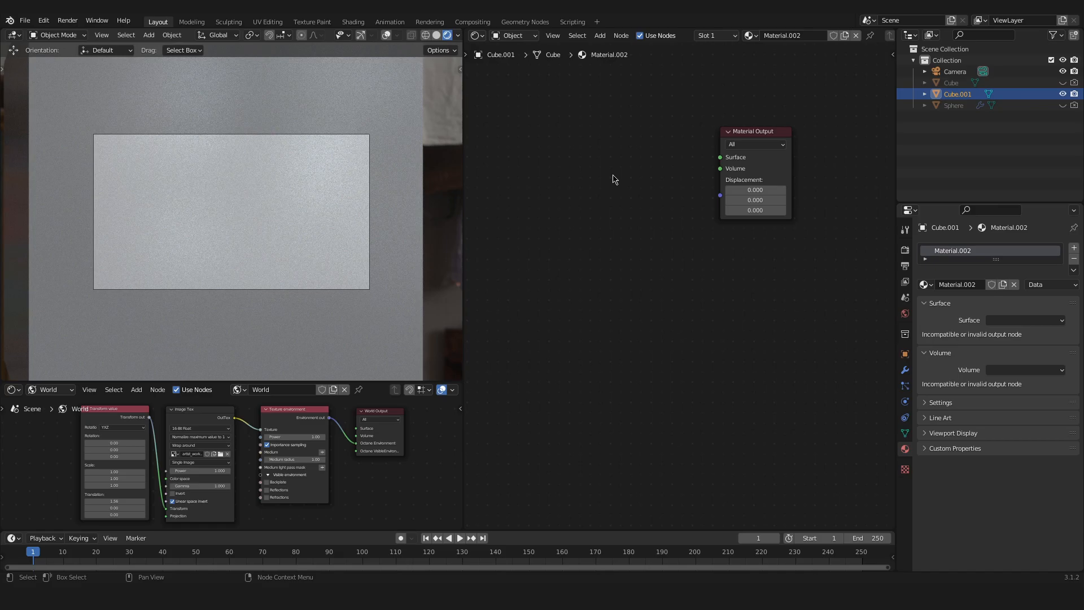
Add a Mix material node and connect its Material out to the Surface input of the Material Output
scroll(614, 175, "down", 3)
middle_click_drag(629, 187, 656, 180)
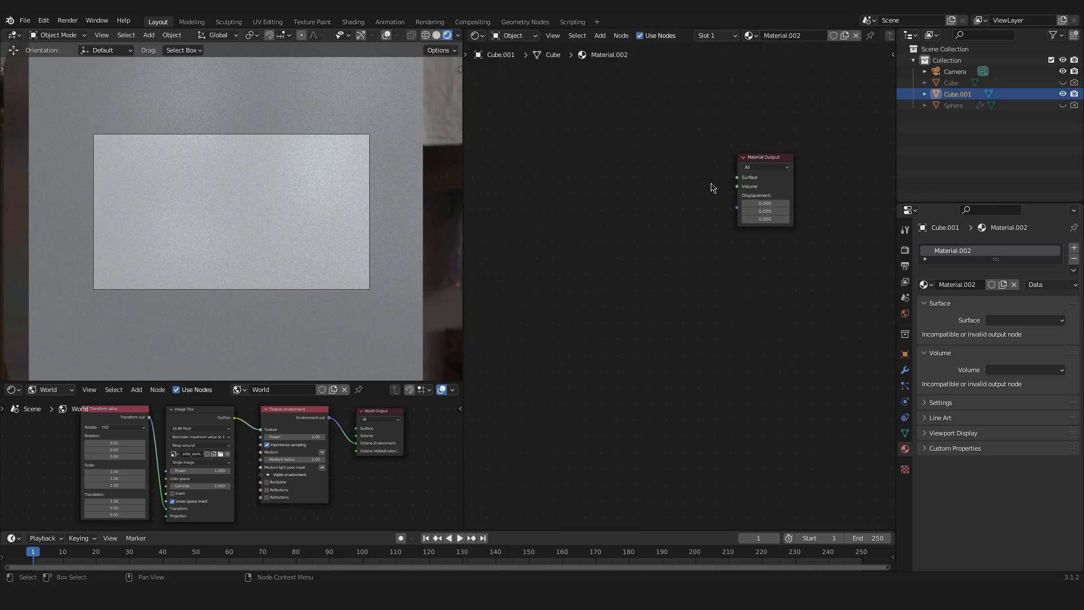
key("shift+a")
left_click(646, 174)
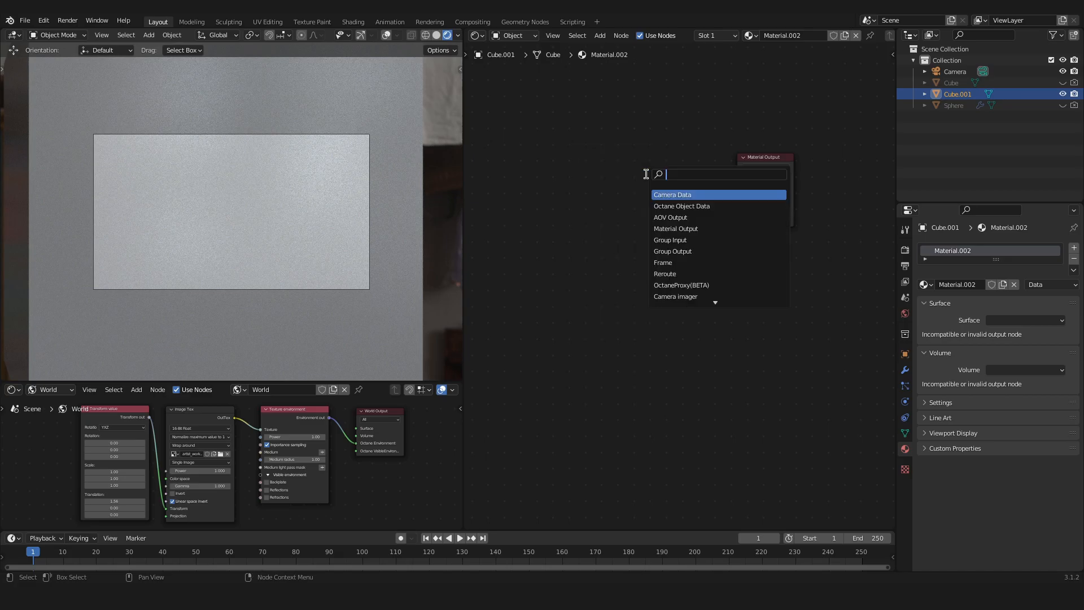
type("mix")
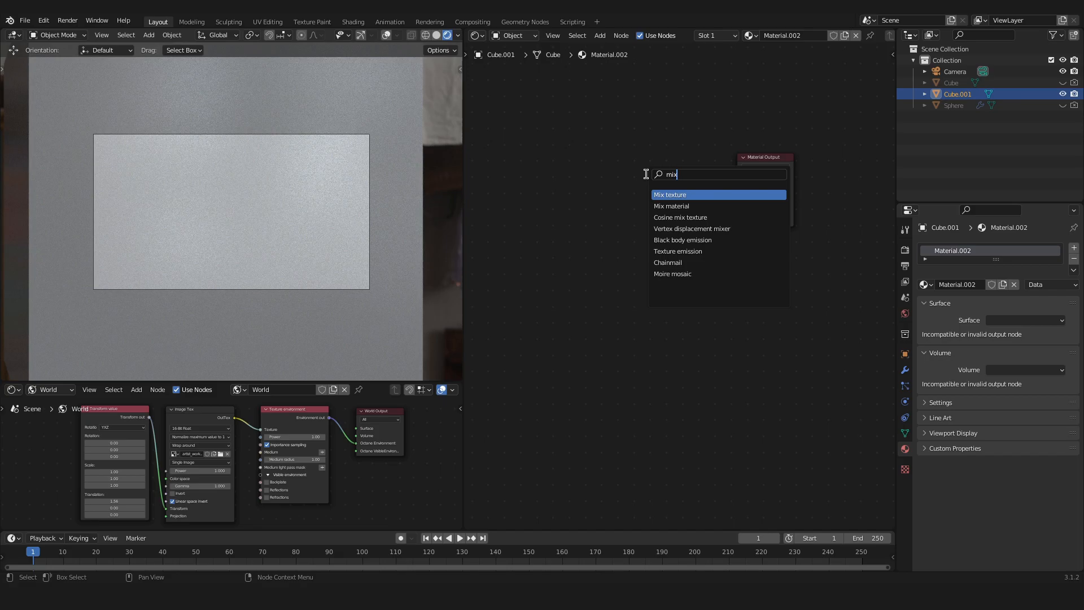
left_click(699, 206)
left_click(664, 196)
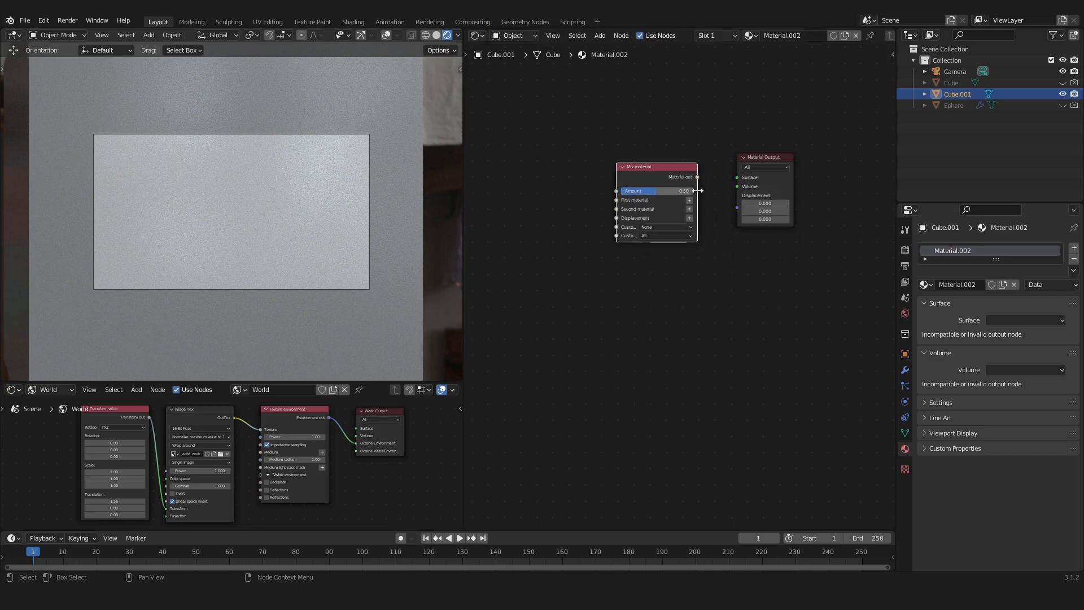
scroll(698, 180, "up", 2)
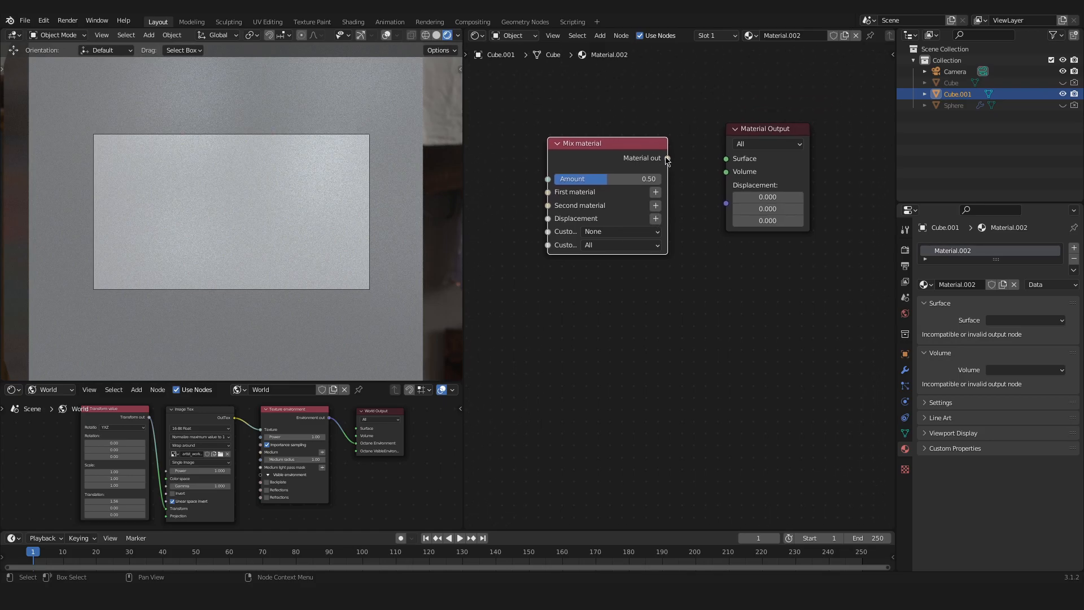
left_click_drag(667, 158, 726, 159)
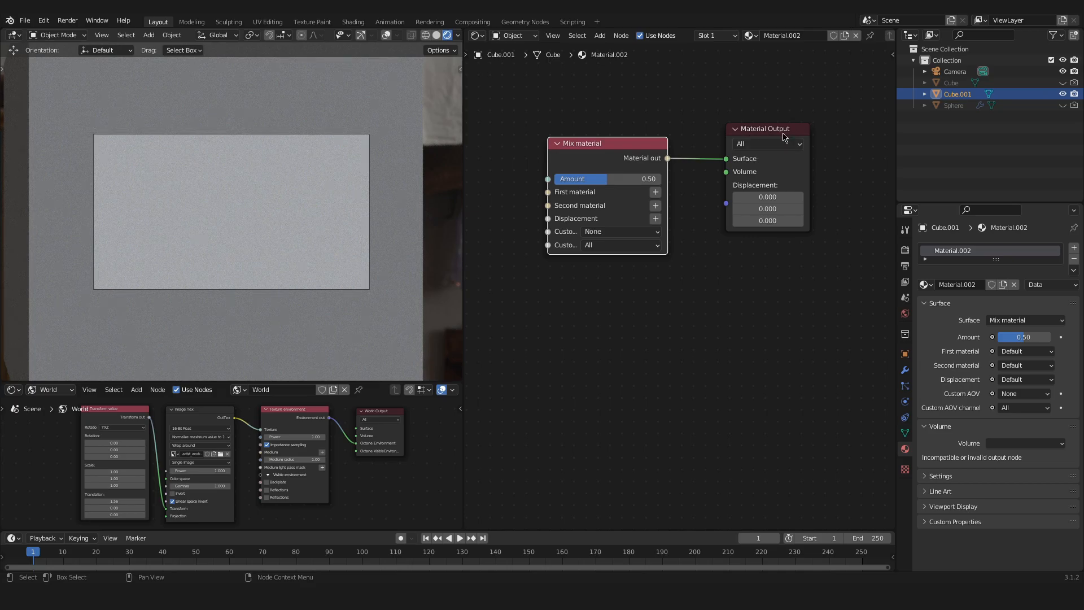
Add a Universal material node below and ahead of the Mix material node
middle_click_drag(677, 232, 776, 216)
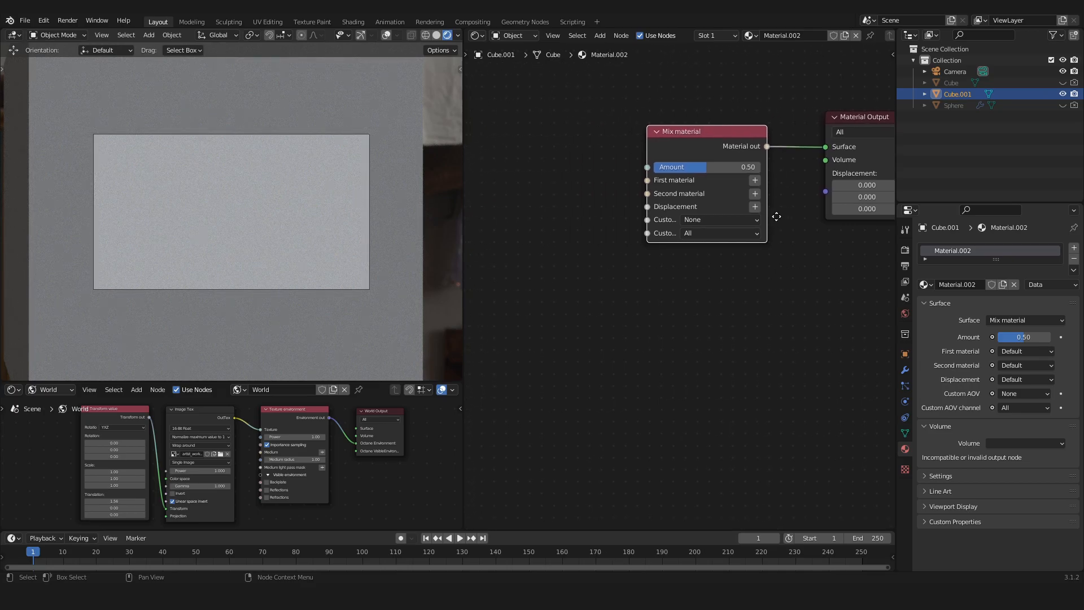
scroll(726, 232, "down", 2)
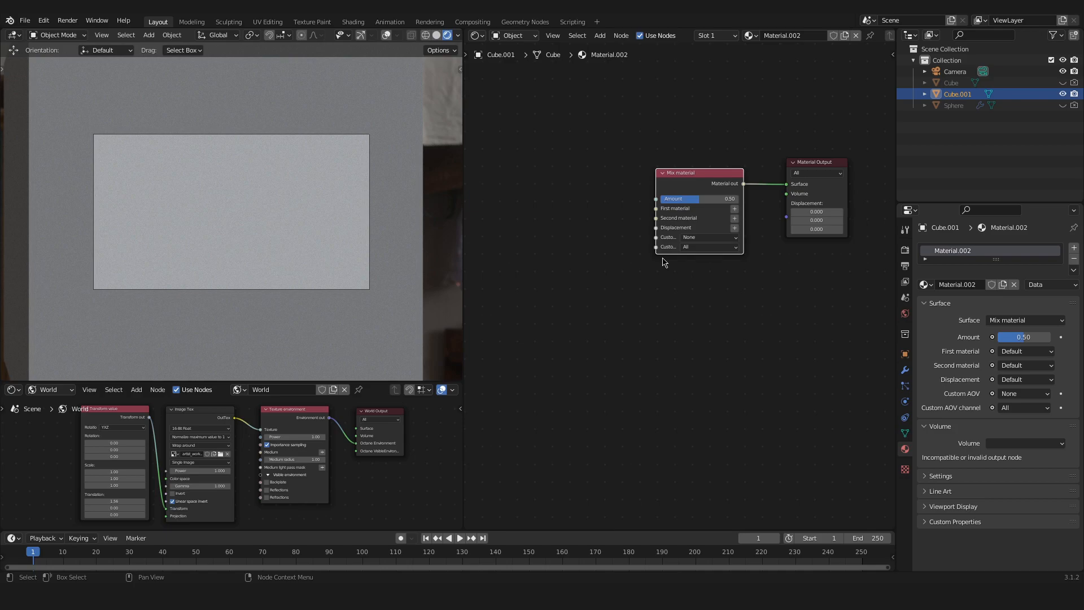
middle_click_drag(622, 259, 636, 249)
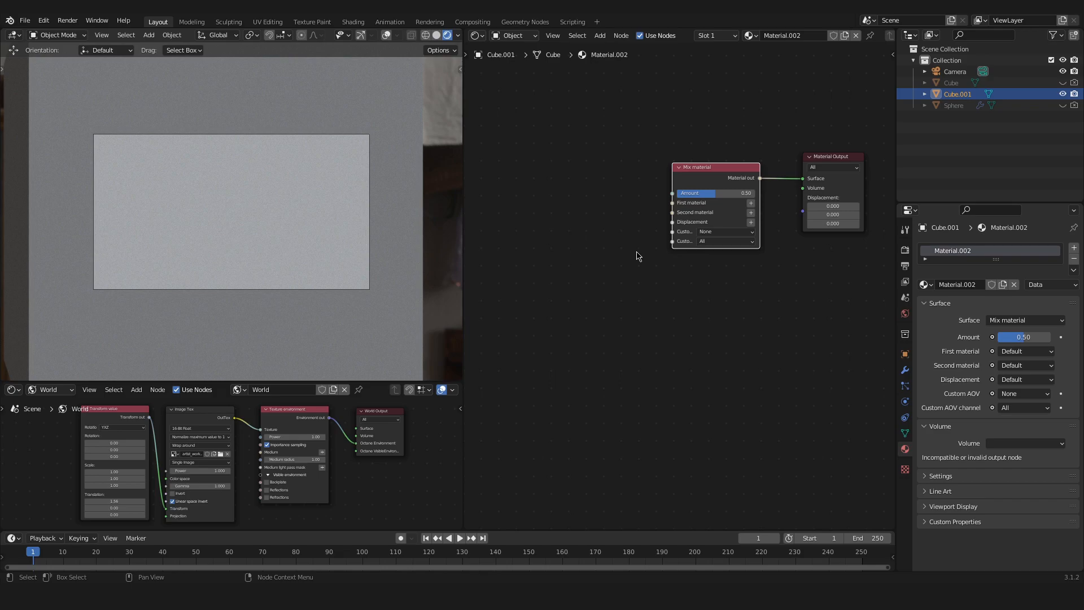
key("shift+a")
left_click(585, 237)
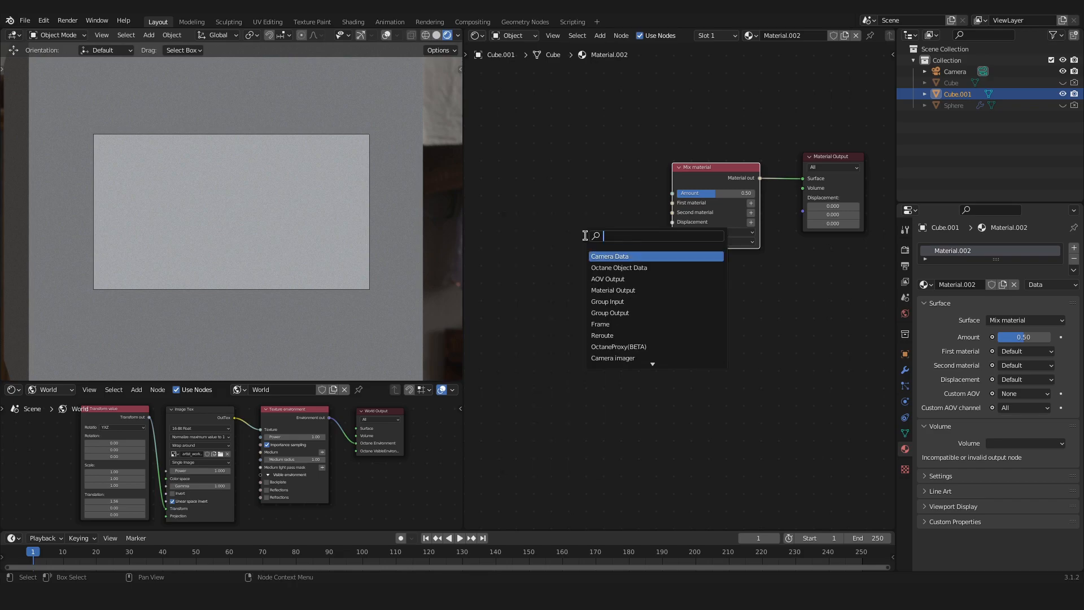
type("univ")
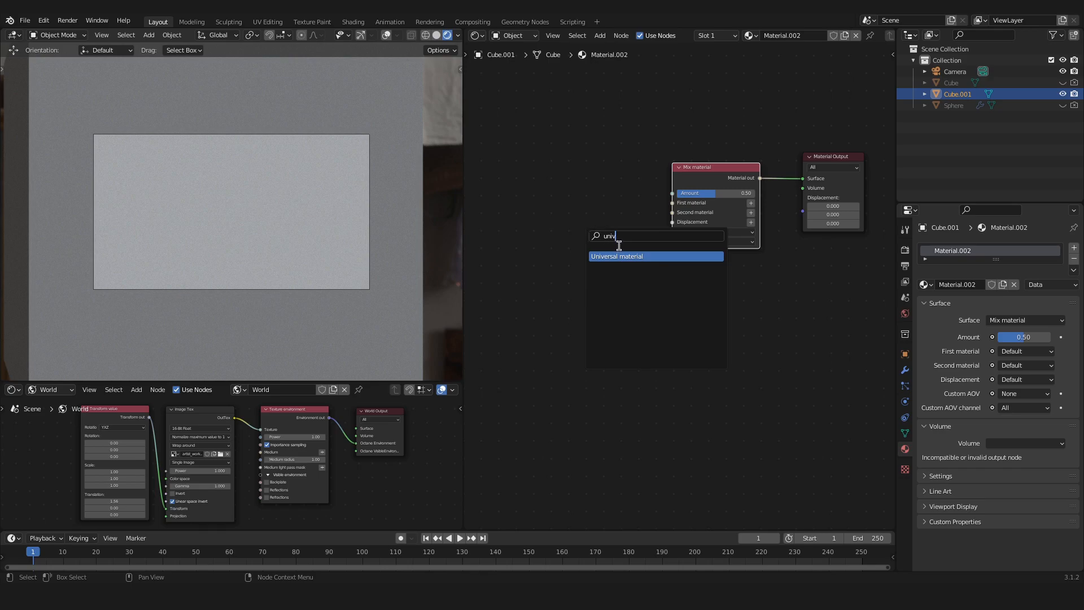
left_click(622, 254)
left_click(572, 230)
Connect the Universal material to the Mix material's Second material input and move the node slightly closer to the mix
middle_click_drag(652, 292, 724, 267)
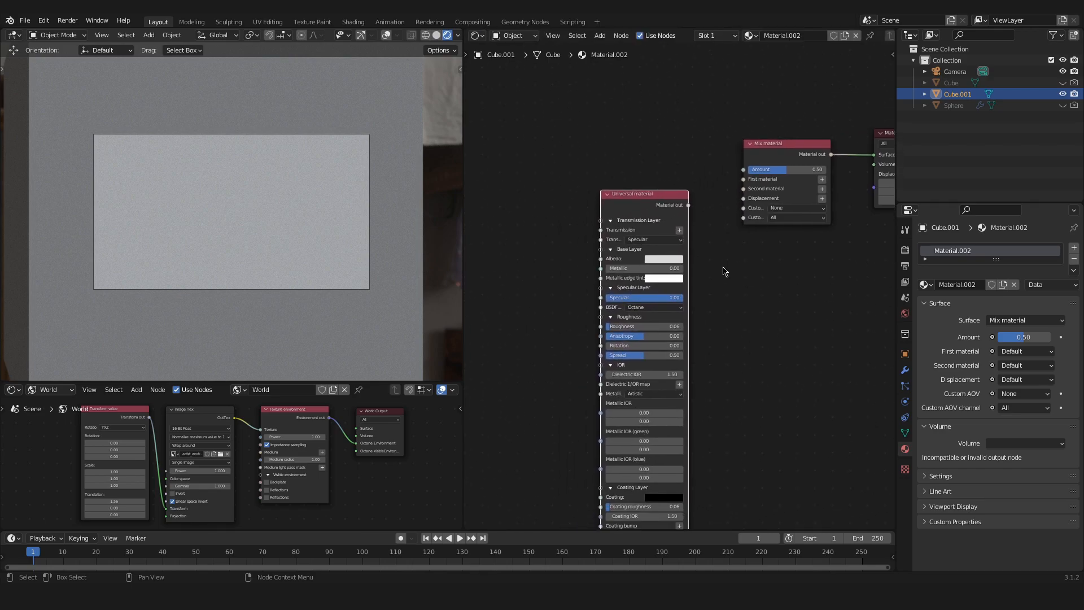
left_click_drag(689, 205, 744, 192)
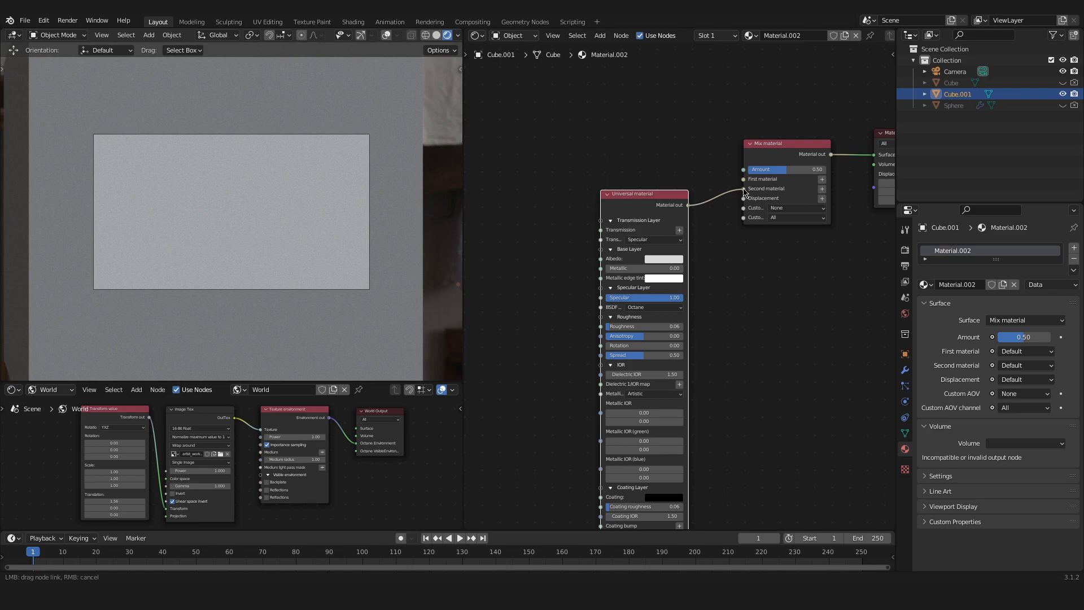
left_click_drag(744, 192, 743, 190)
left_click_drag(649, 193, 680, 205)
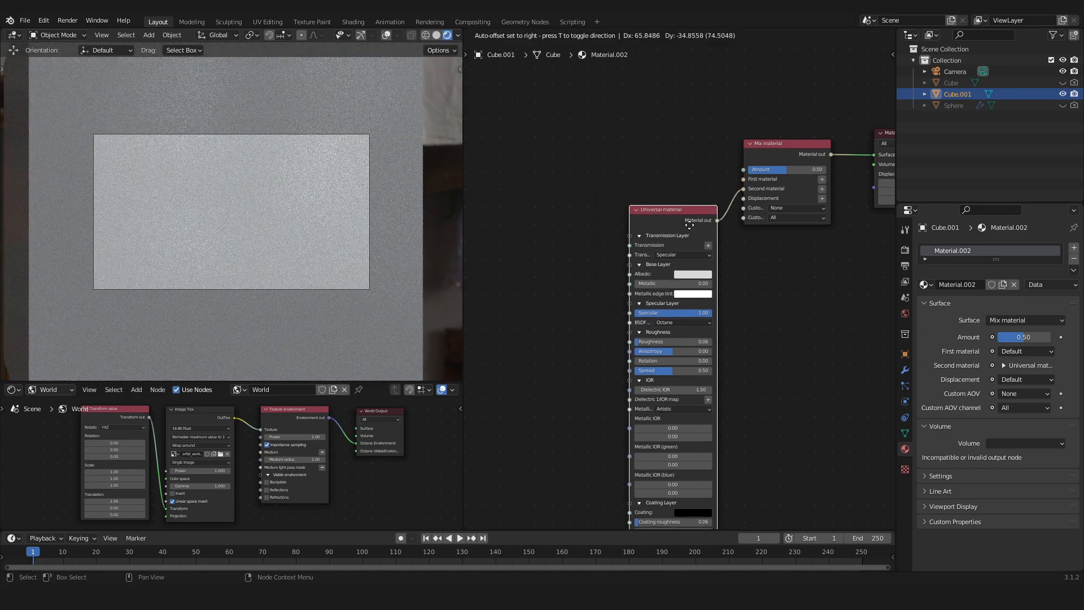
middle_click_drag(752, 291, 687, 195)
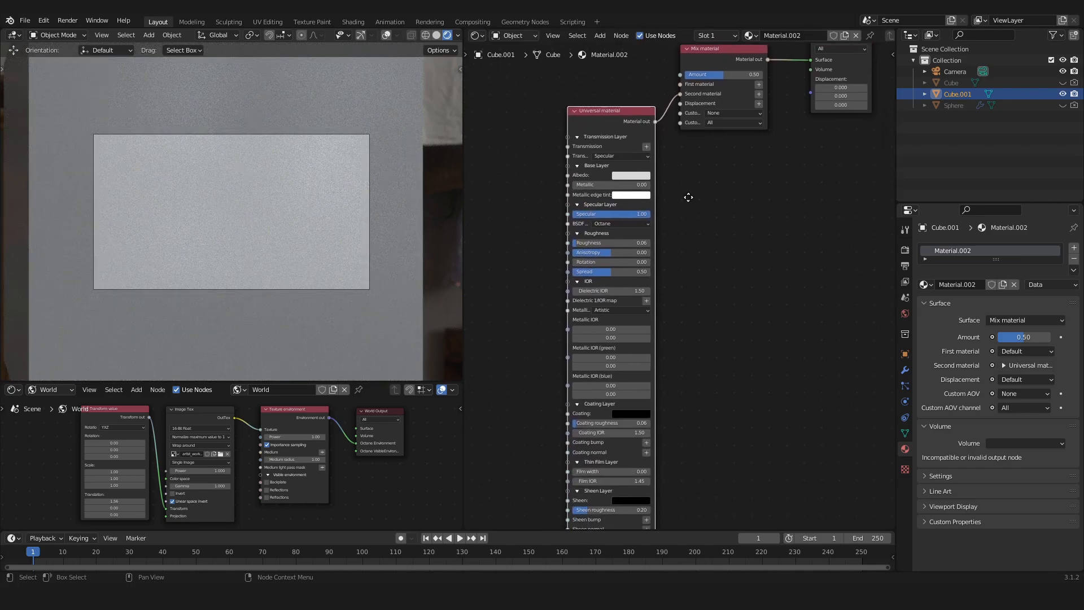
Darken the Universal material's Albedo to near-black
middle_click_drag(784, 161, 768, 197)
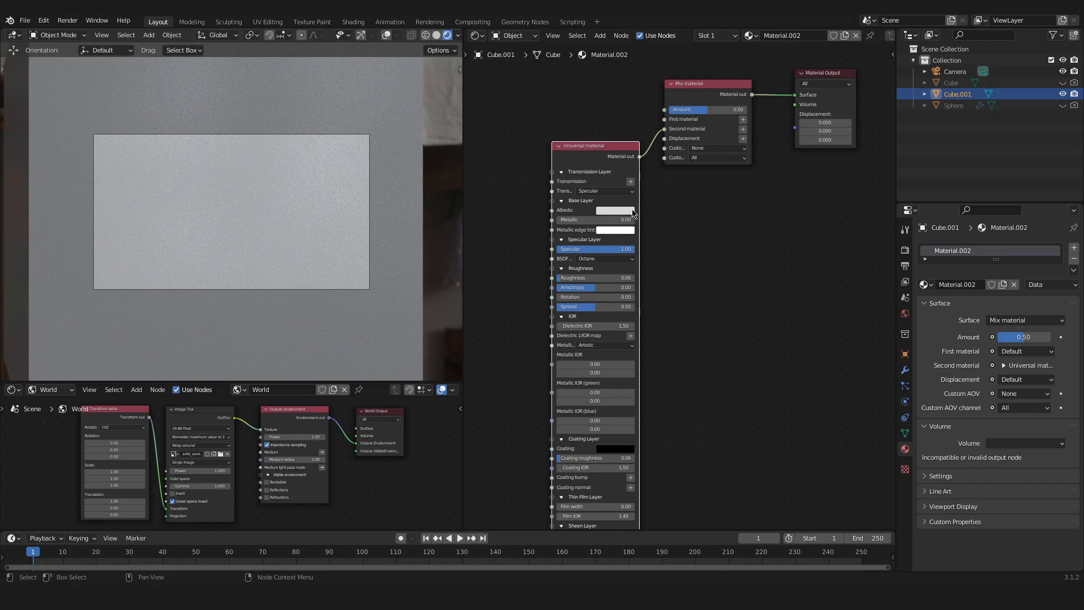
left_click(616, 210)
left_click(671, 148)
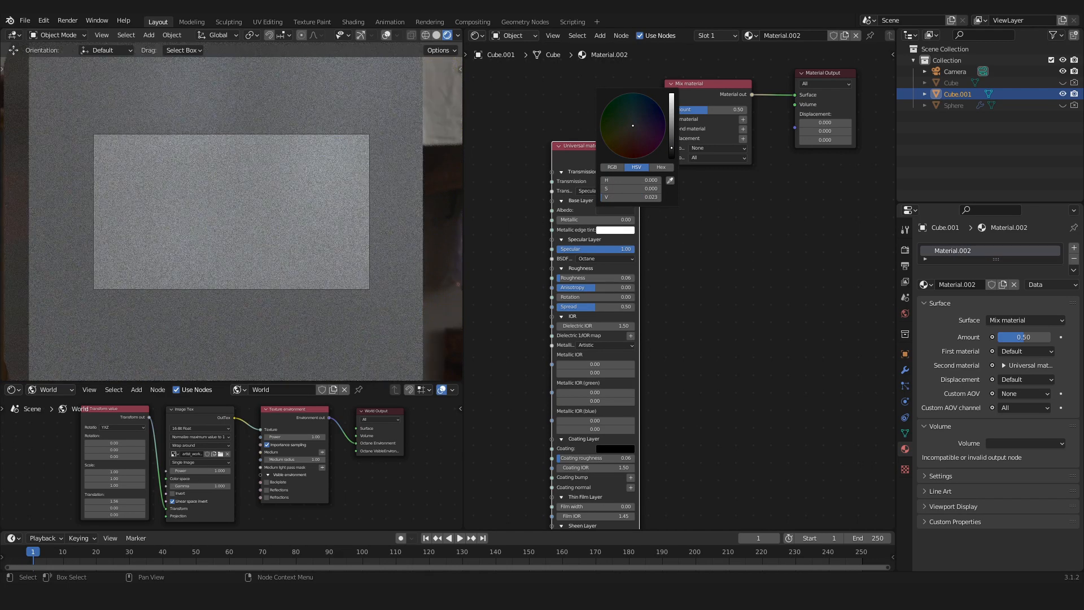
left_click(611, 216)
left_click(672, 156)
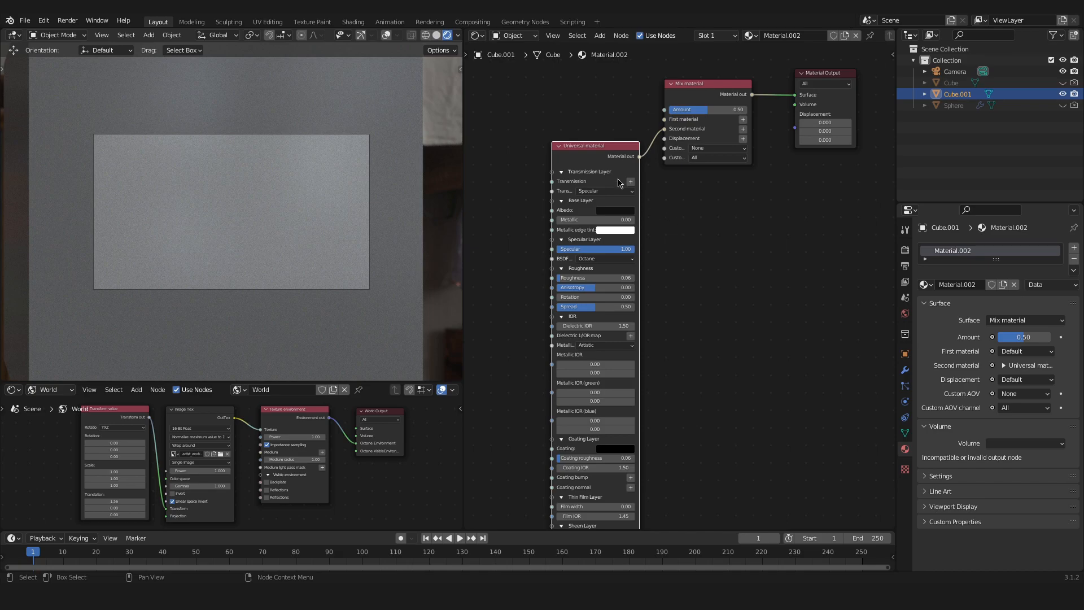
Set the dark Universal material's Metallic to 0.58 and shift the node slightly away from the Mix material
left_click_drag(601, 166, 591, 178)
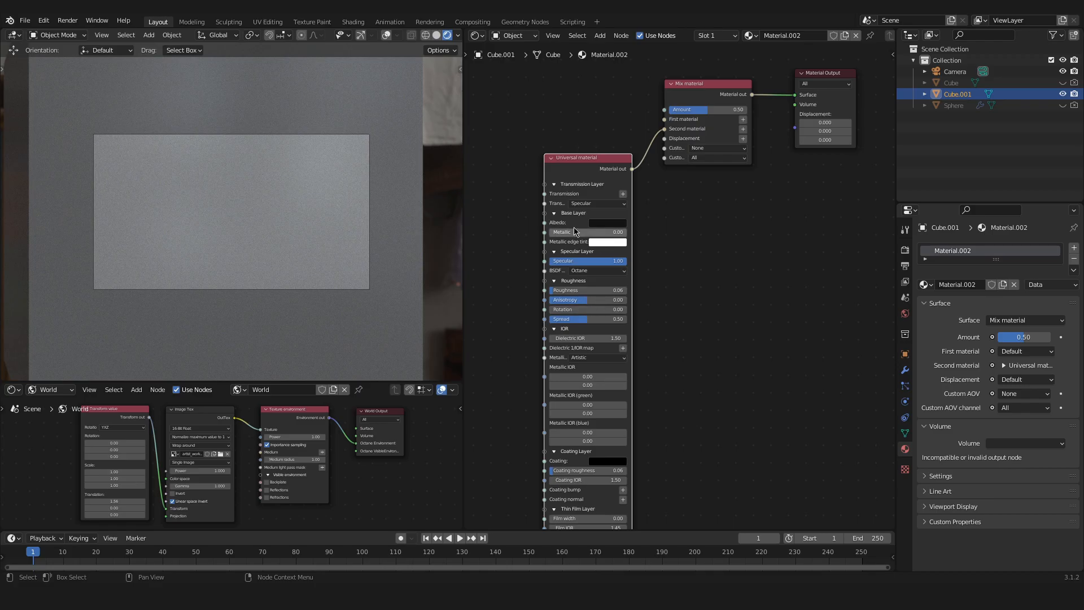
left_click_drag(560, 236, 605, 236)
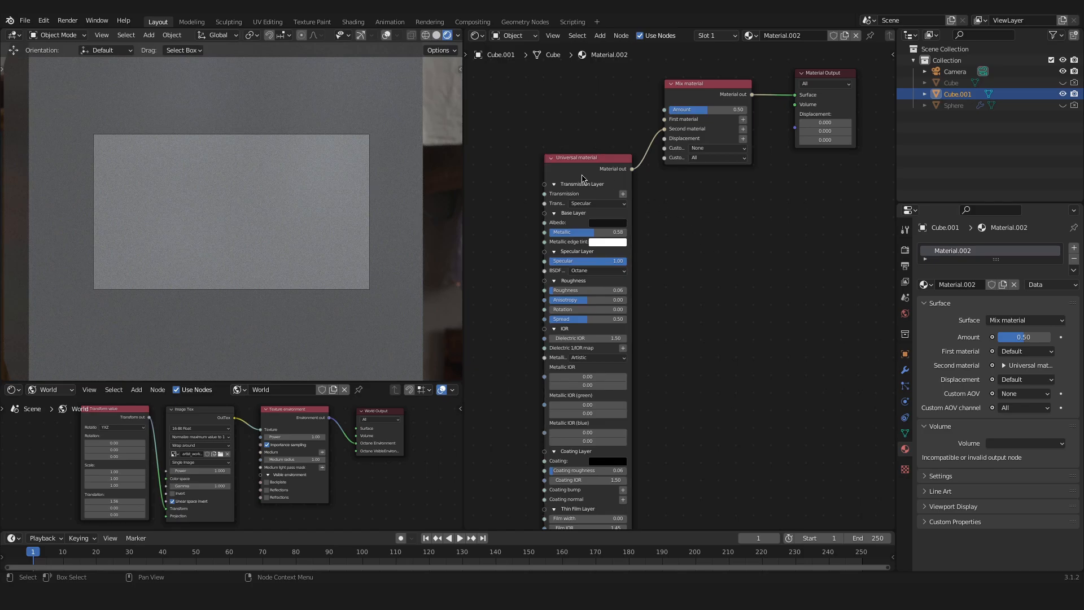
left_click_drag(581, 172, 578, 177)
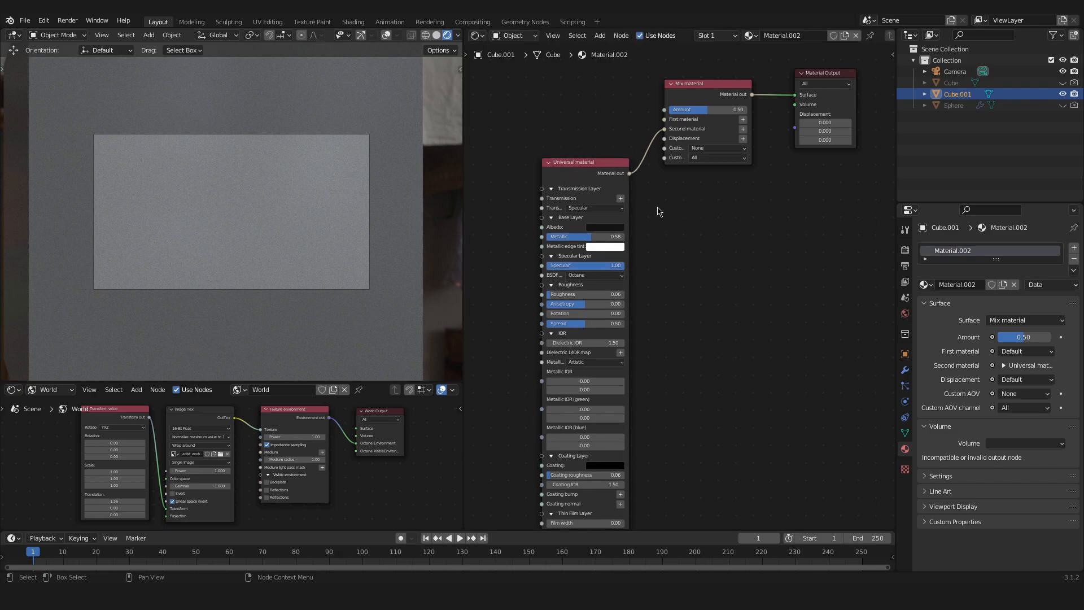
Add a second Universal material node and connect it to the Mix material's First material input
middle_click_drag(656, 207, 798, 211)
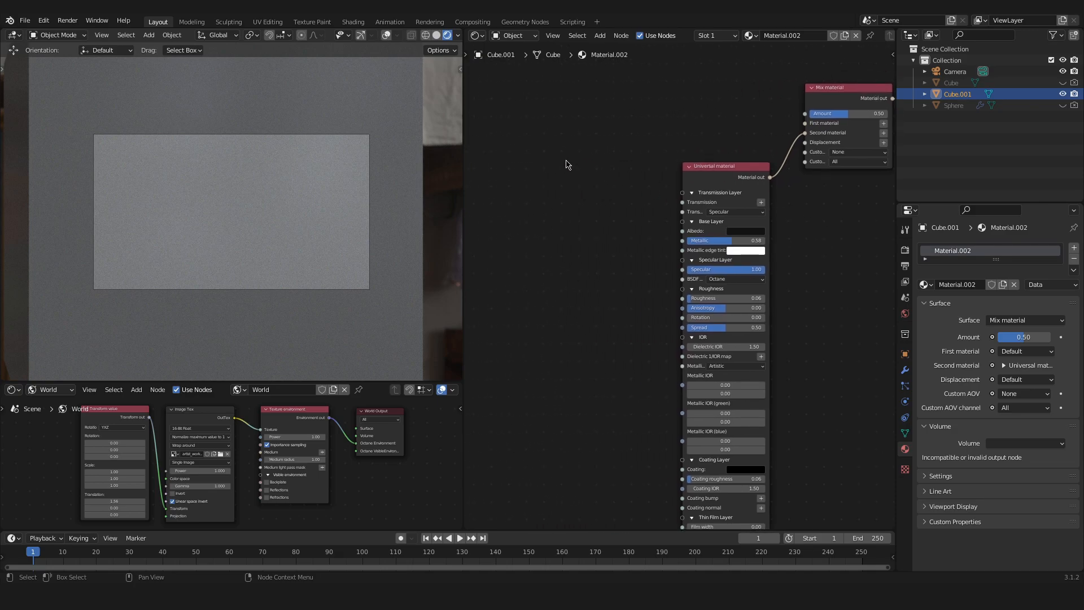
key("shift+a")
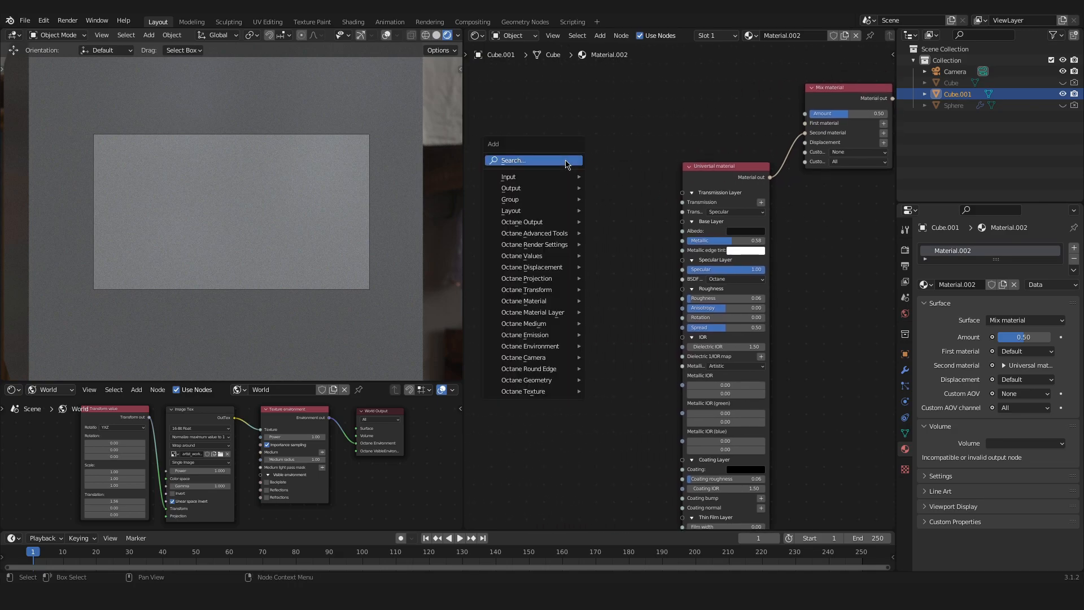
left_click(567, 161)
type("uni")
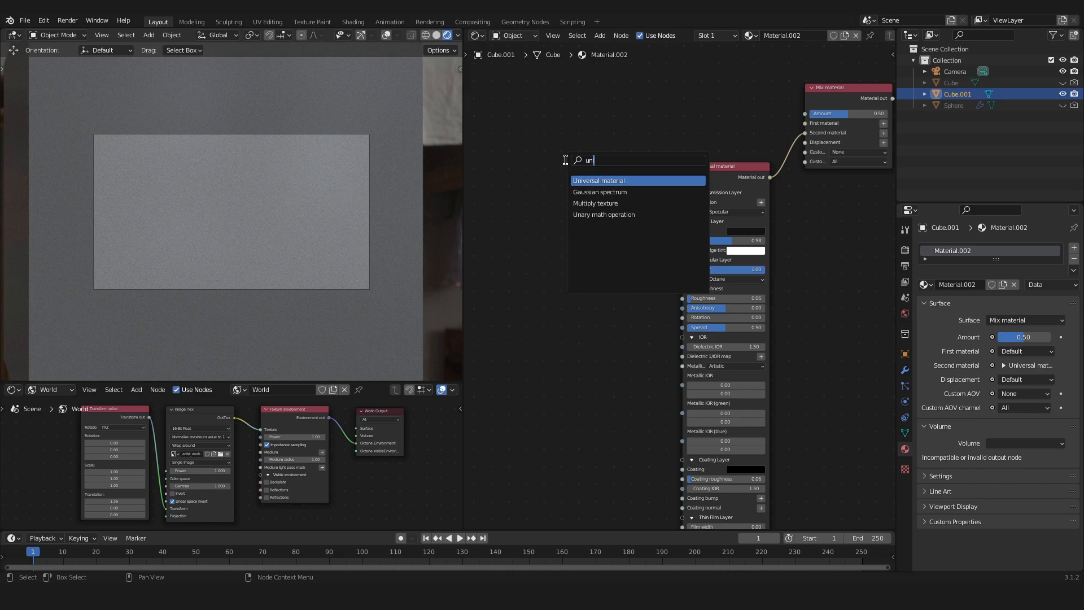
left_click(589, 180)
left_click(553, 151)
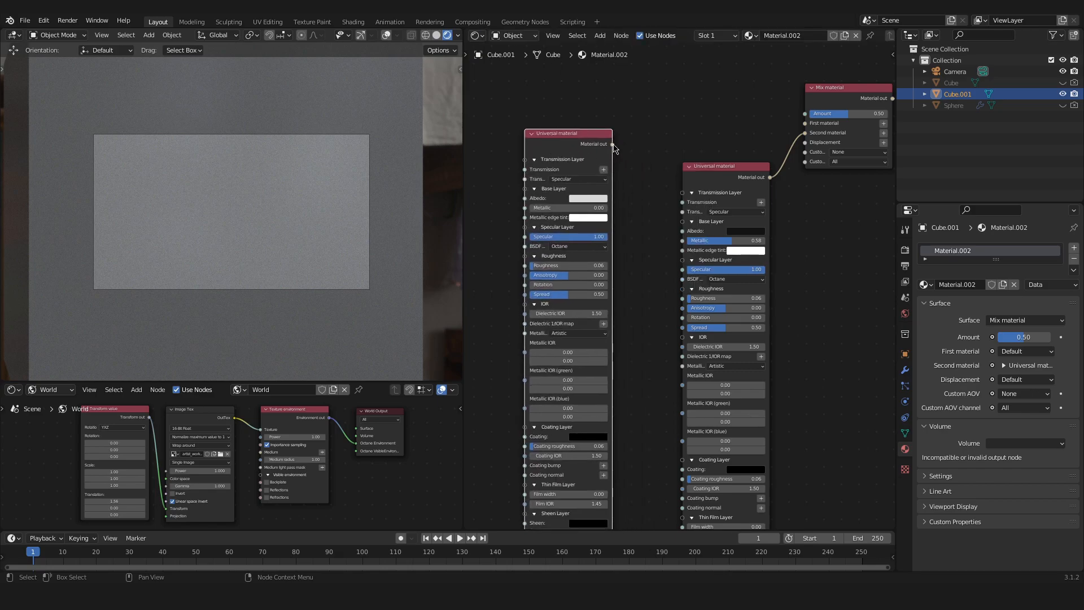
left_click_drag(613, 146, 804, 123)
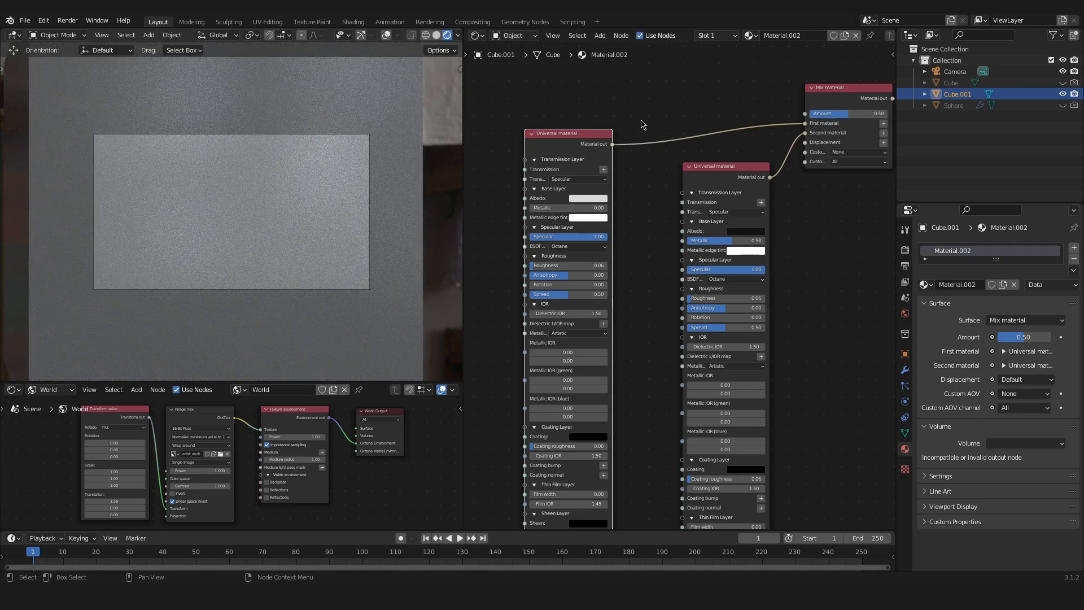
Set the light Universal material's Metallic to 1.00 and its Roughness to 0.03
scroll(616, 188, "up", 3)
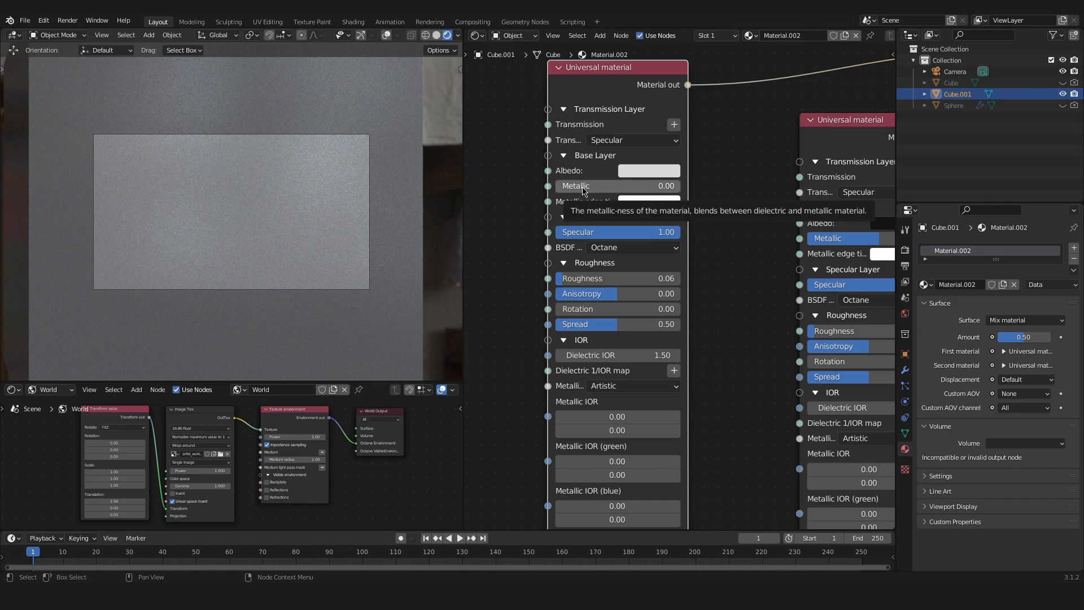
left_click_drag(582, 187, 682, 190)
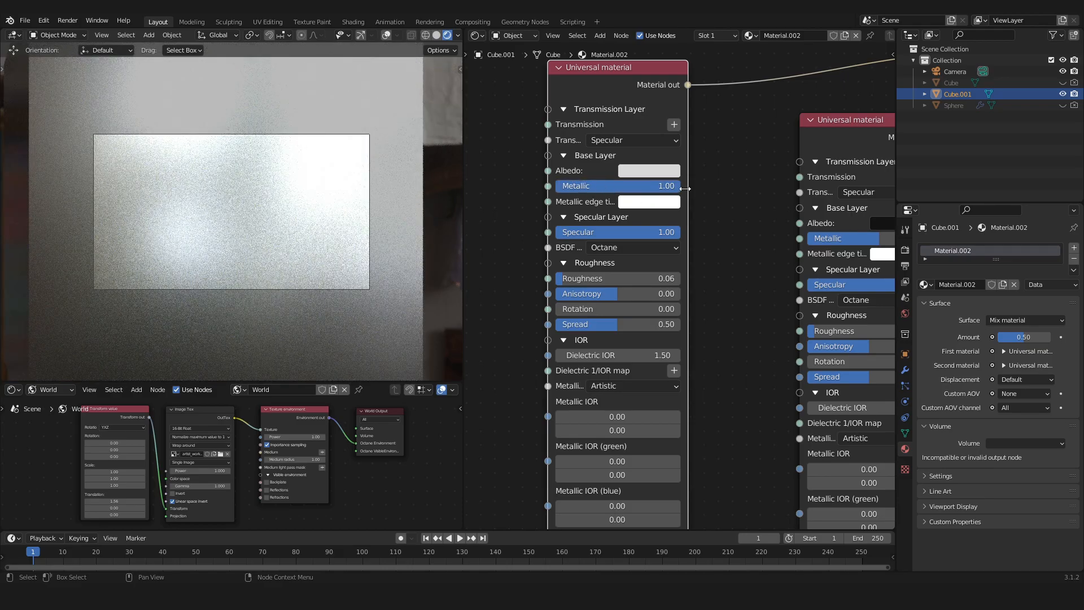
left_click_drag(608, 277, 603, 277)
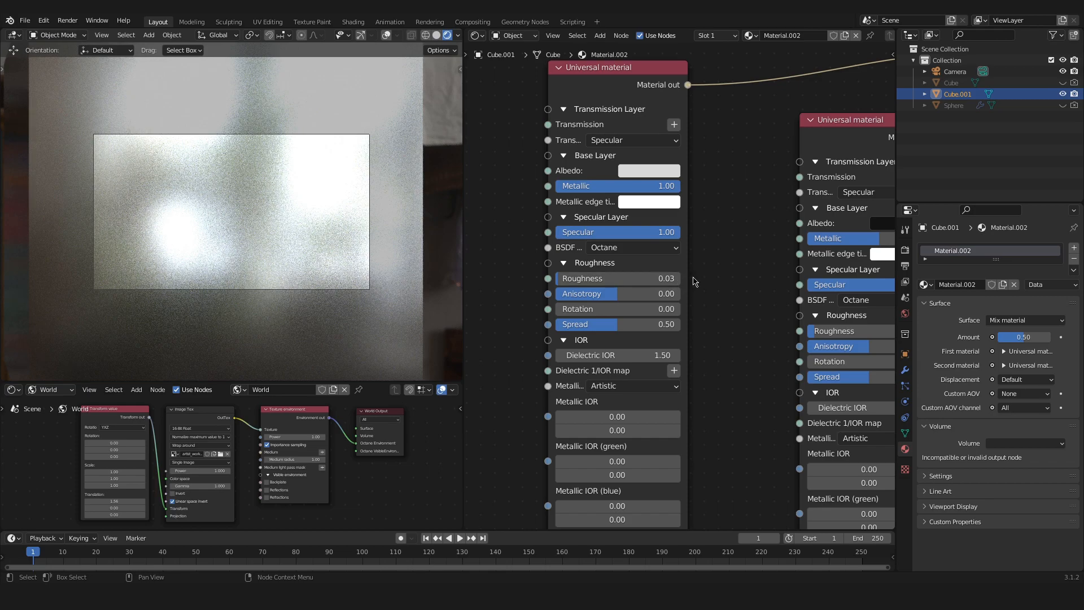
scroll(694, 281, "down", 3)
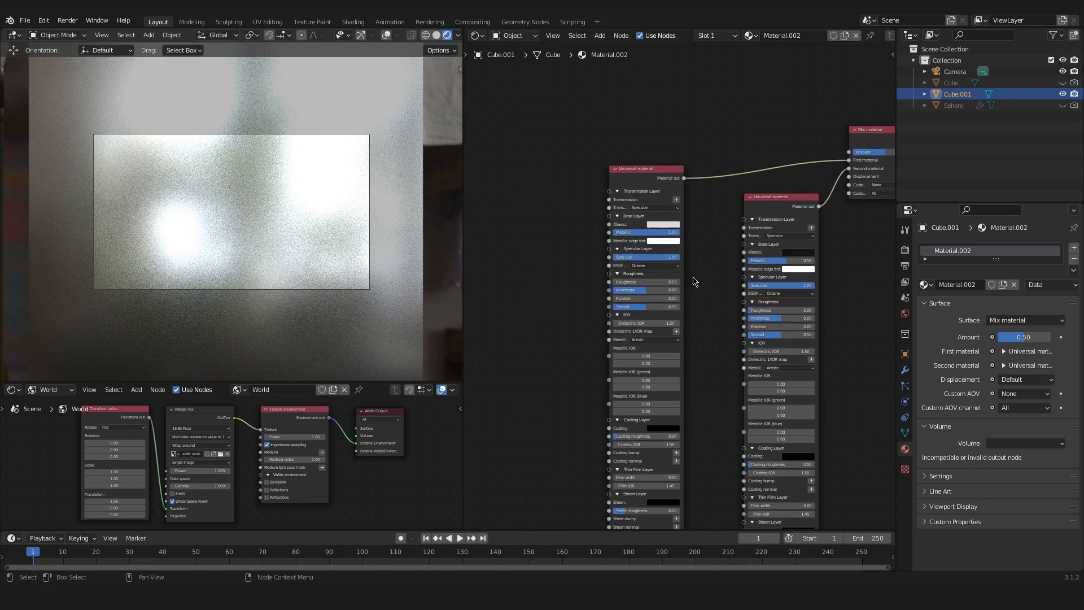
Add an Image Tex node and place it just above the light Universal material node
middle_click_drag(690, 228, 606, 262)
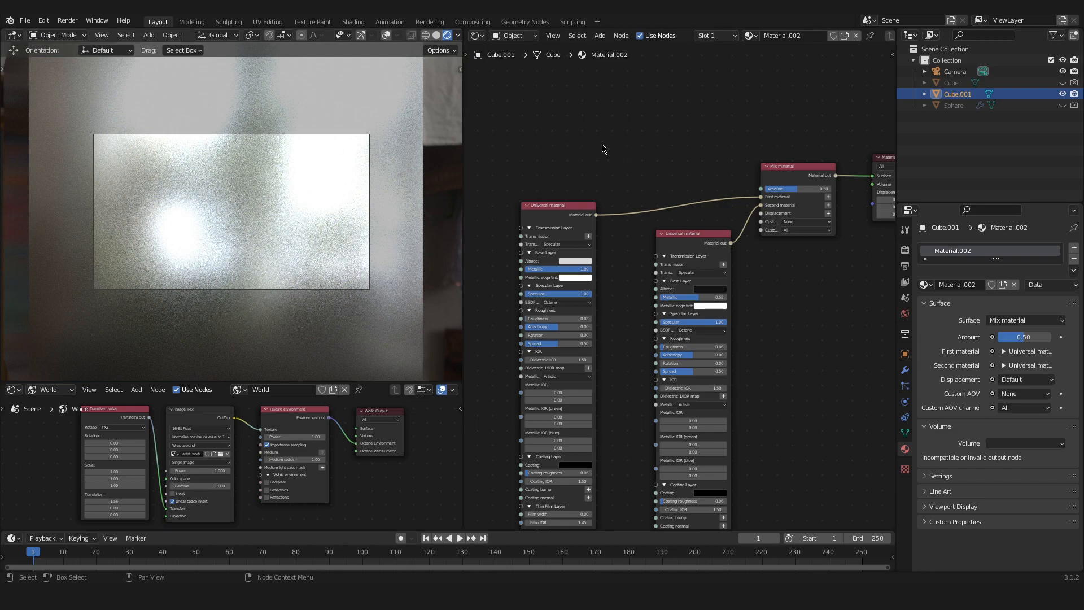
middle_click_drag(538, 119, 617, 173)
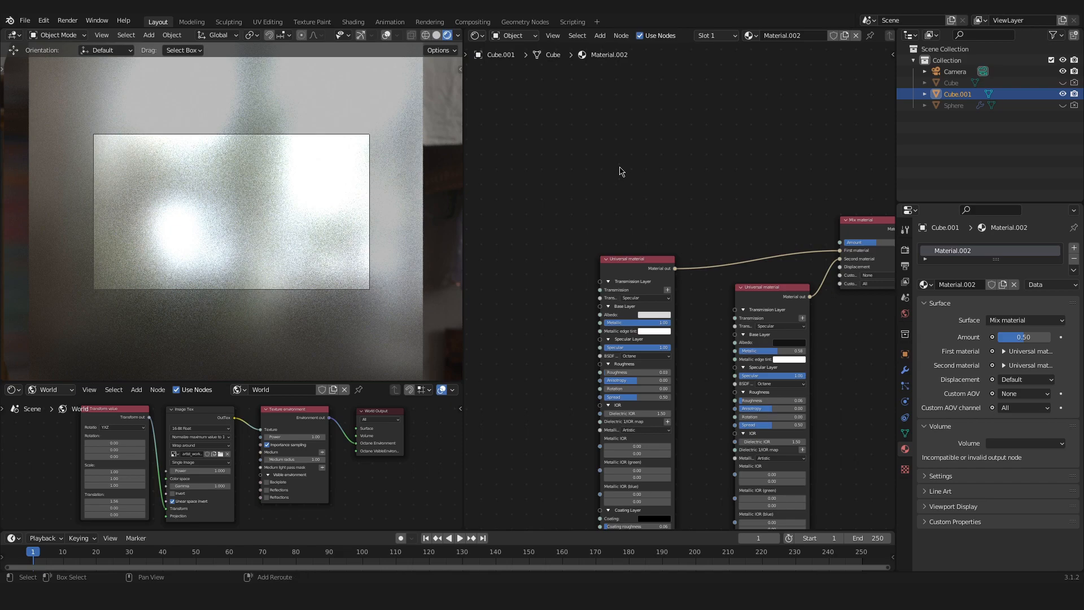
key("shift+a")
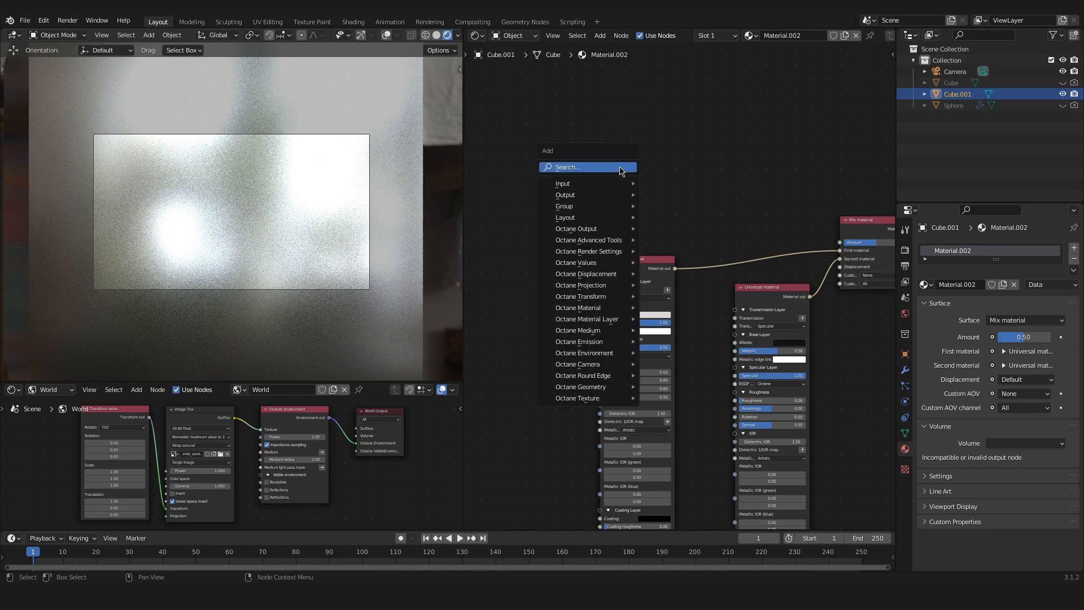
left_click(619, 169)
type("imag")
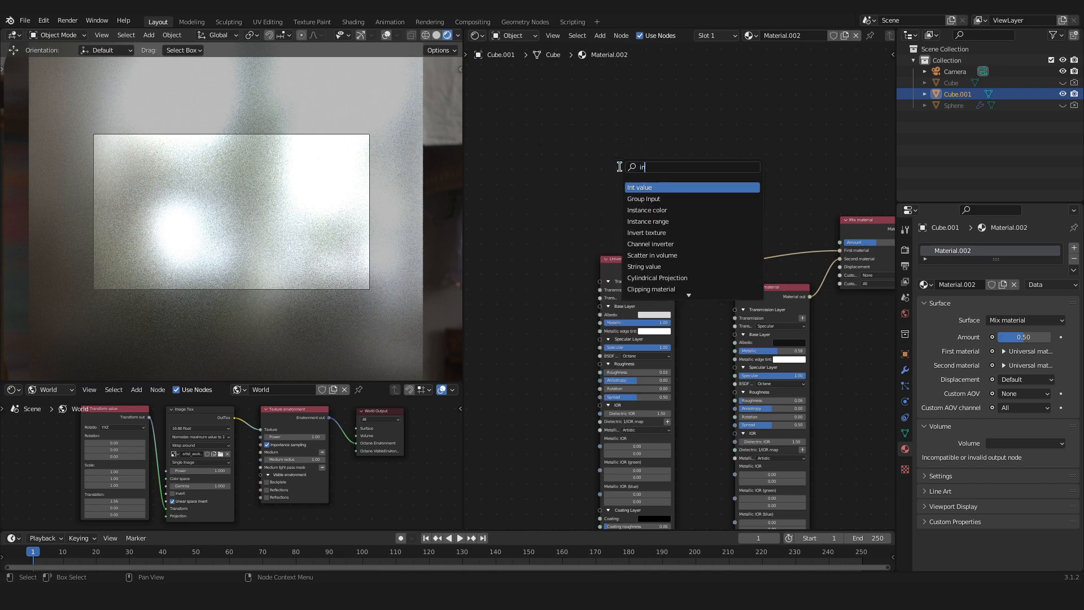
left_click(644, 187)
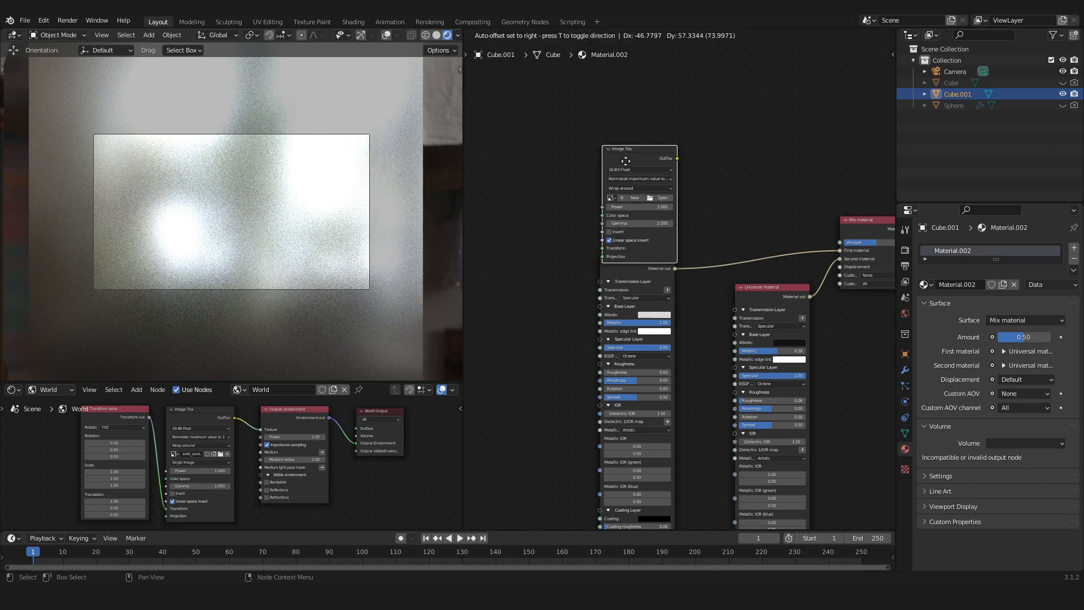
left_click(654, 164)
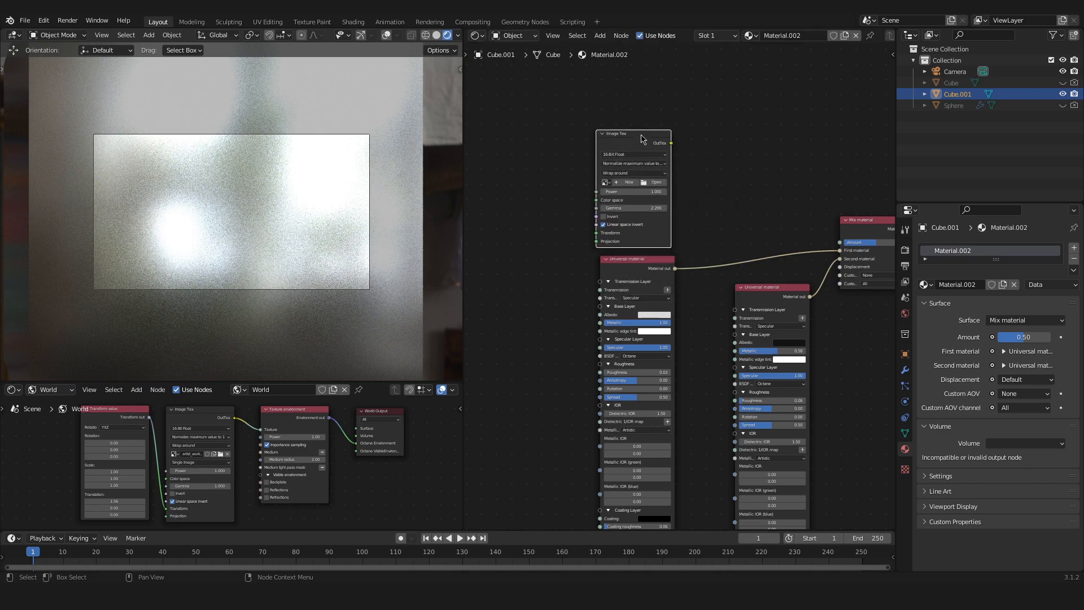
left_click_drag(644, 142, 646, 133)
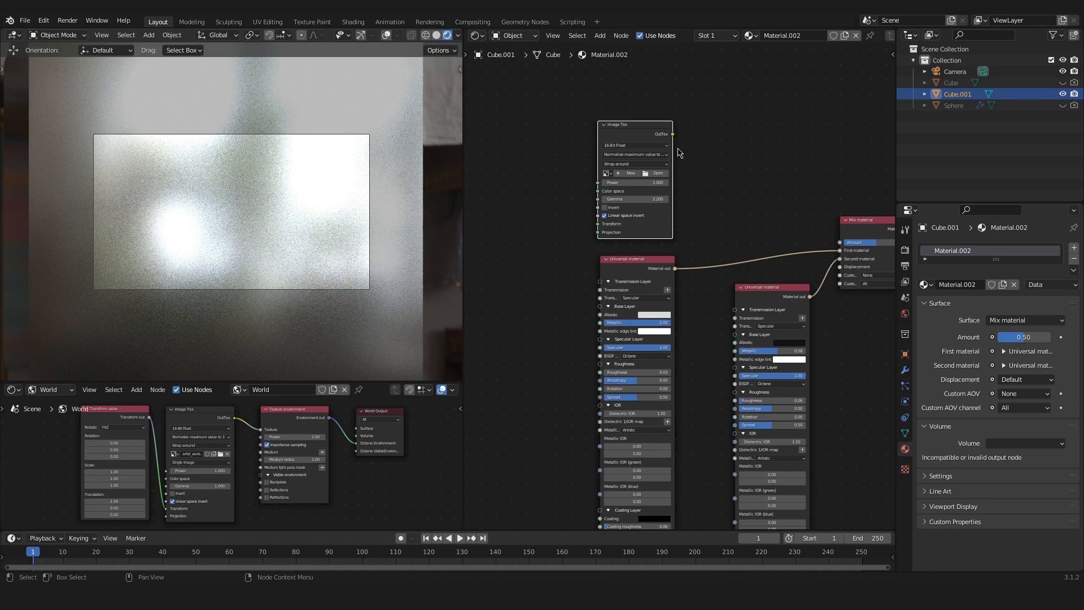
left_click_drag(644, 128, 645, 127)
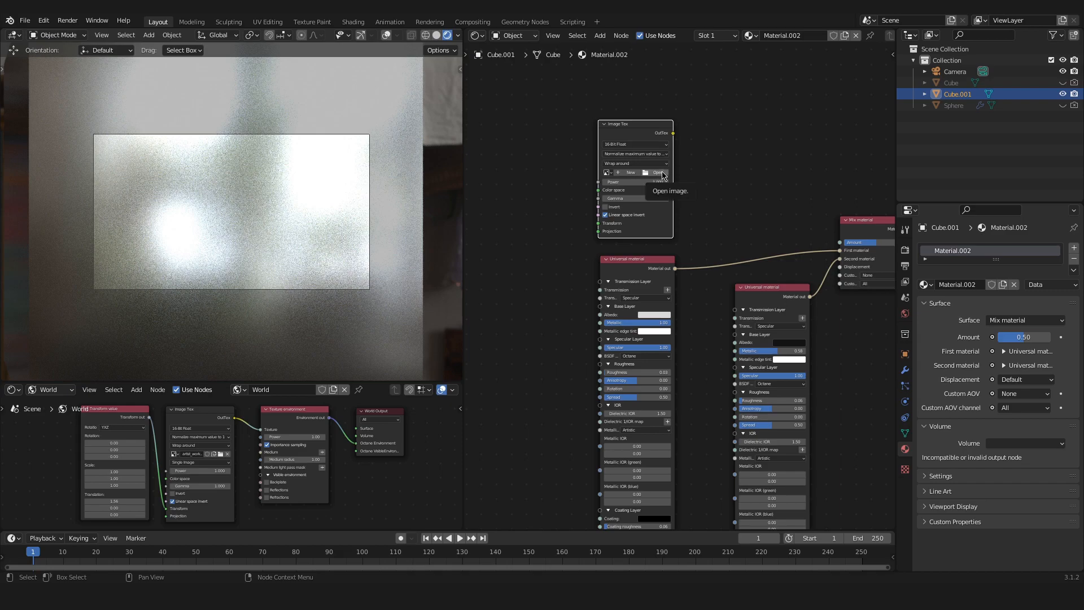
Load the black fan-shaped emblem image on a white background into the Image Tex node
scroll(628, 171, "up", 2)
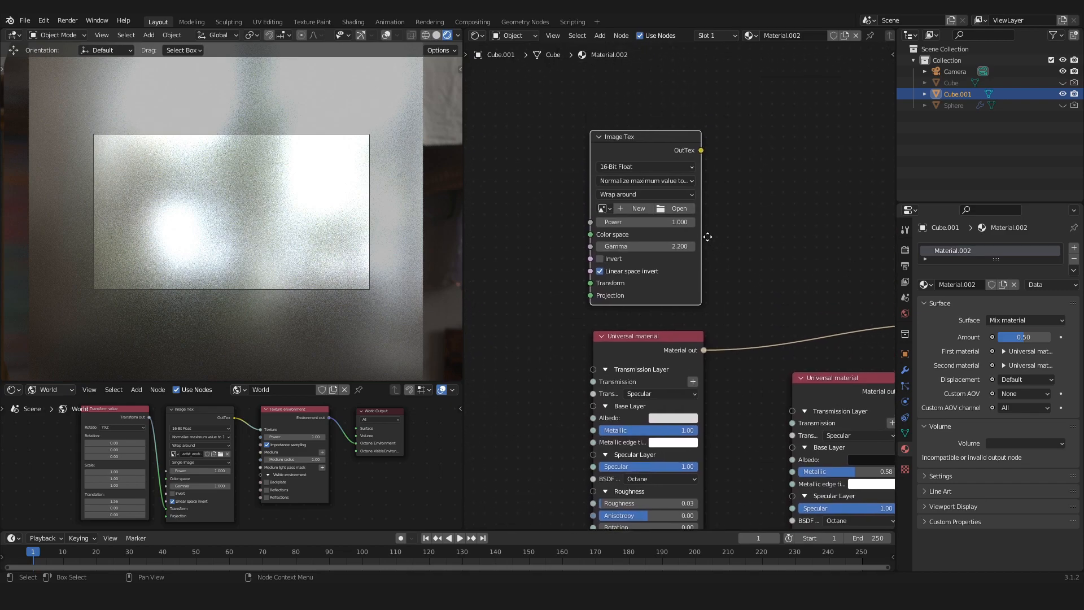
left_click(673, 209)
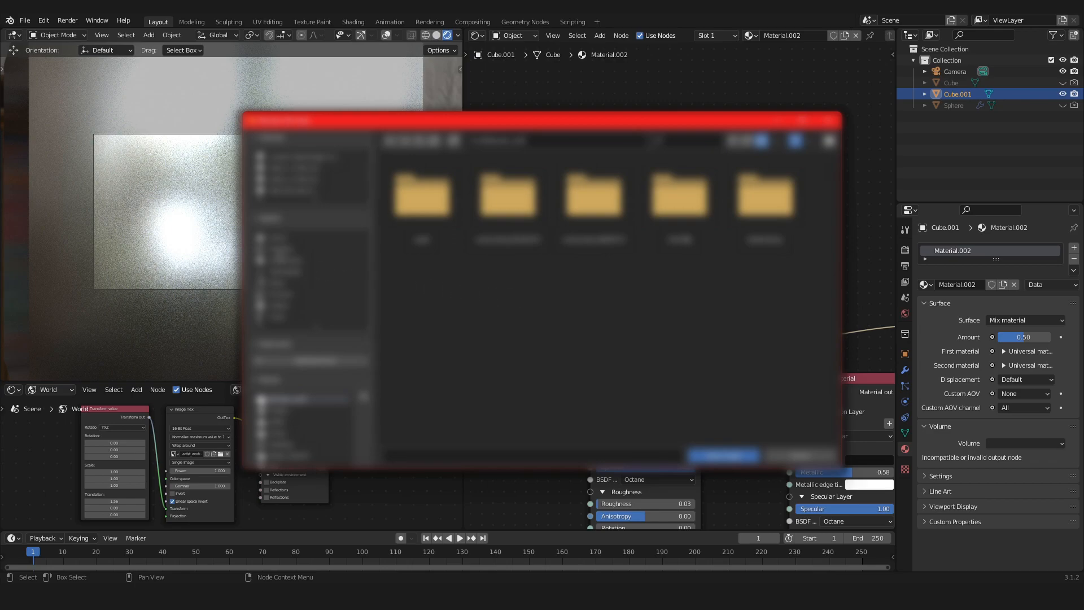
left_click(285, 250)
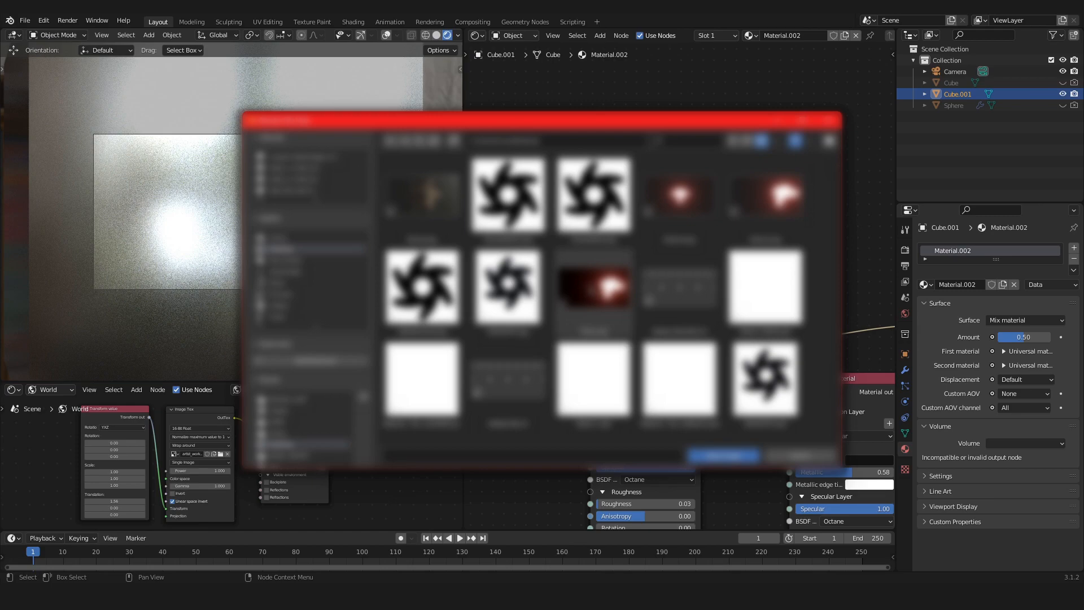
left_click(521, 217)
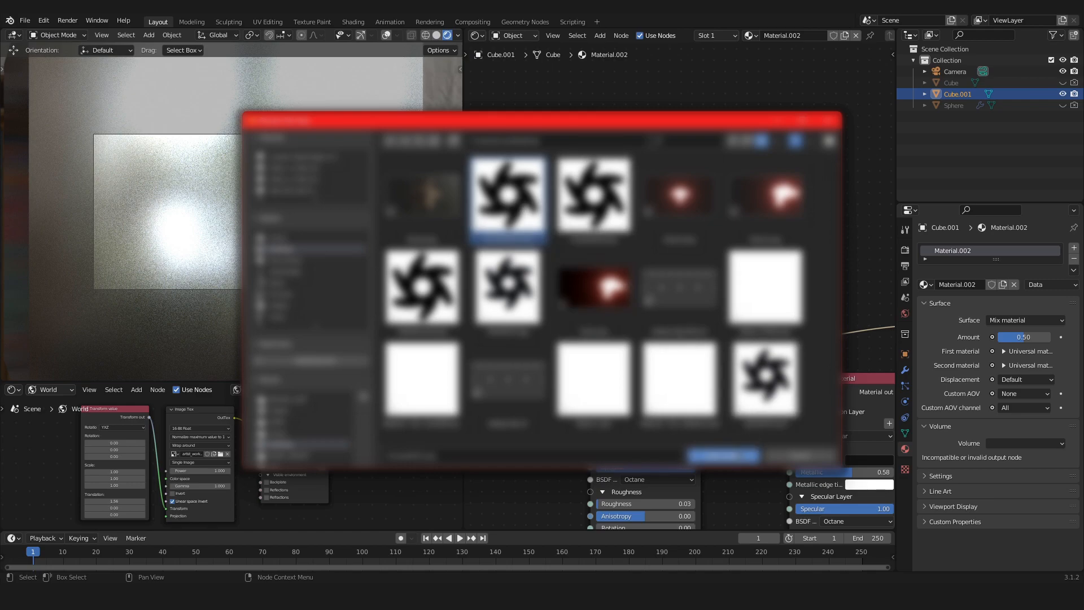
left_click(724, 455)
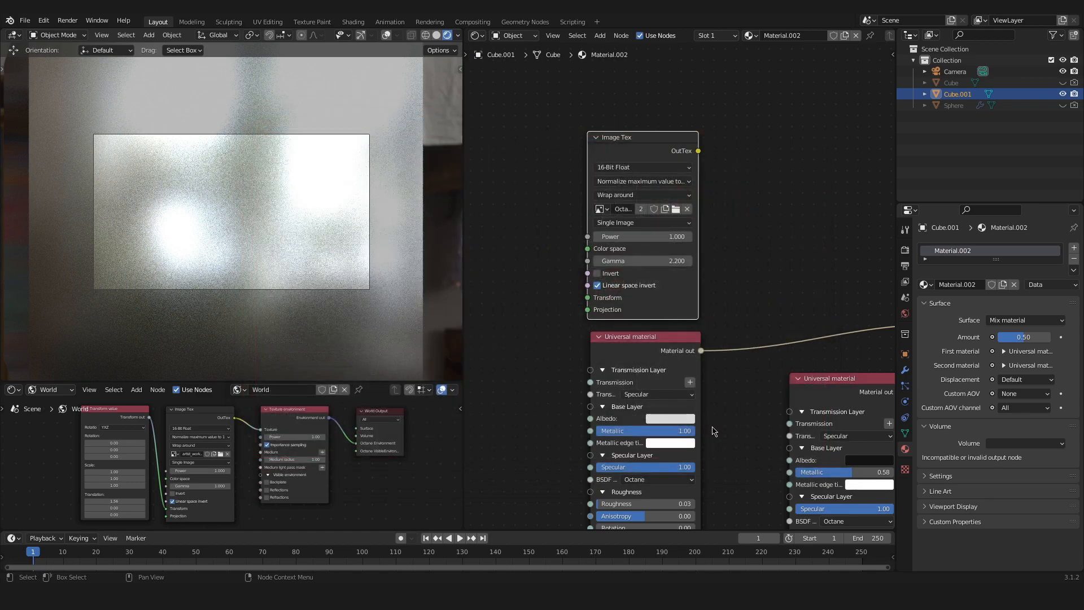
Connect the Image Tex node's OutTex output to the Mix material's Amount input
scroll(745, 273, "down", 3)
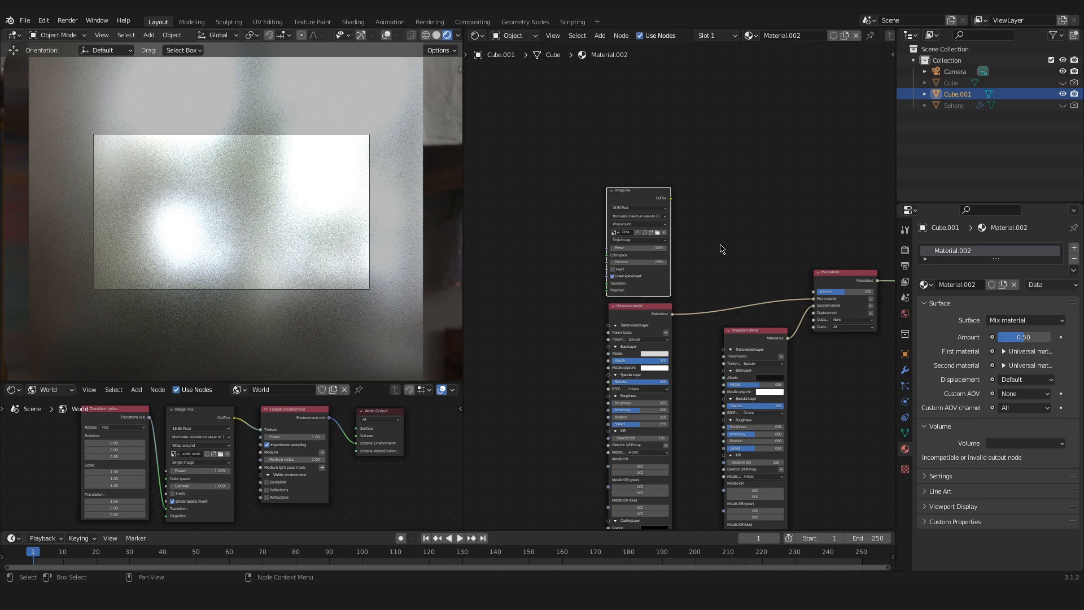
scroll(678, 200, "up", 2)
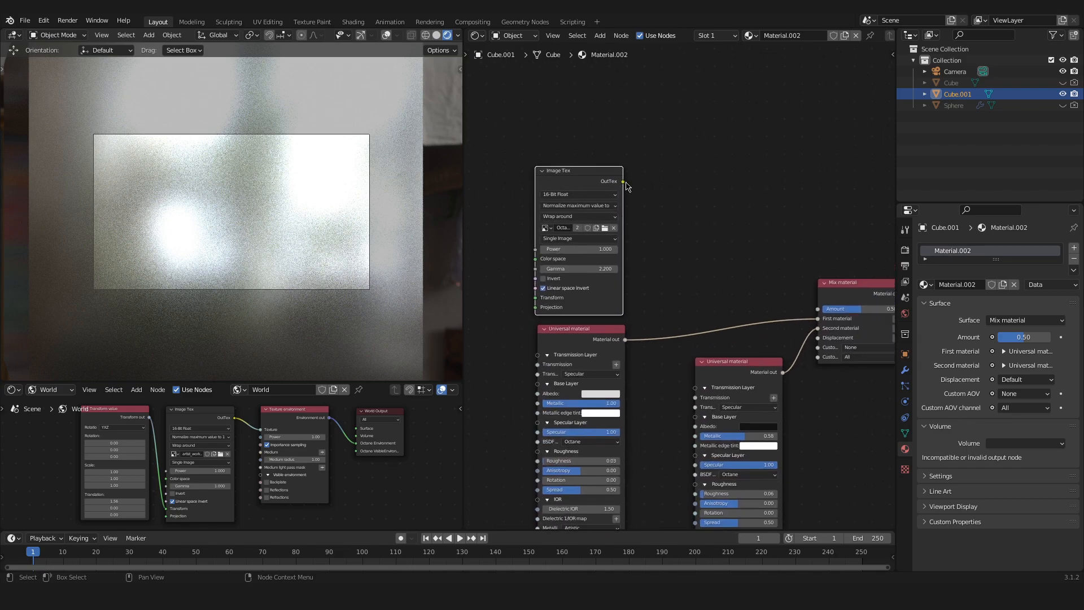
left_click_drag(625, 182, 816, 311)
middle_click_drag(809, 310, 704, 272)
scroll(703, 273, "up", 3)
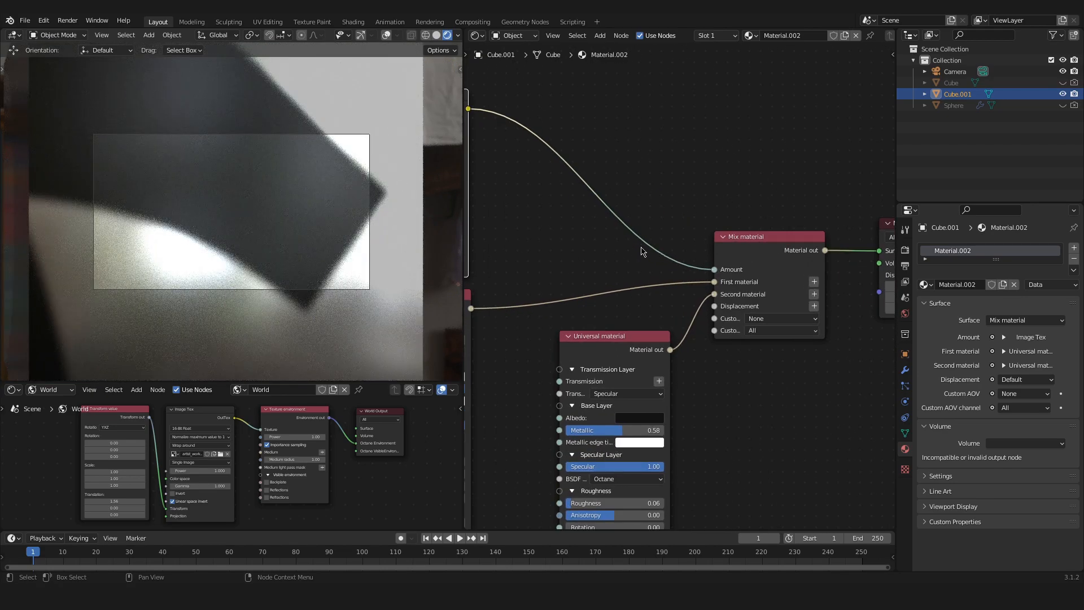
scroll(334, 210, "down", 5)
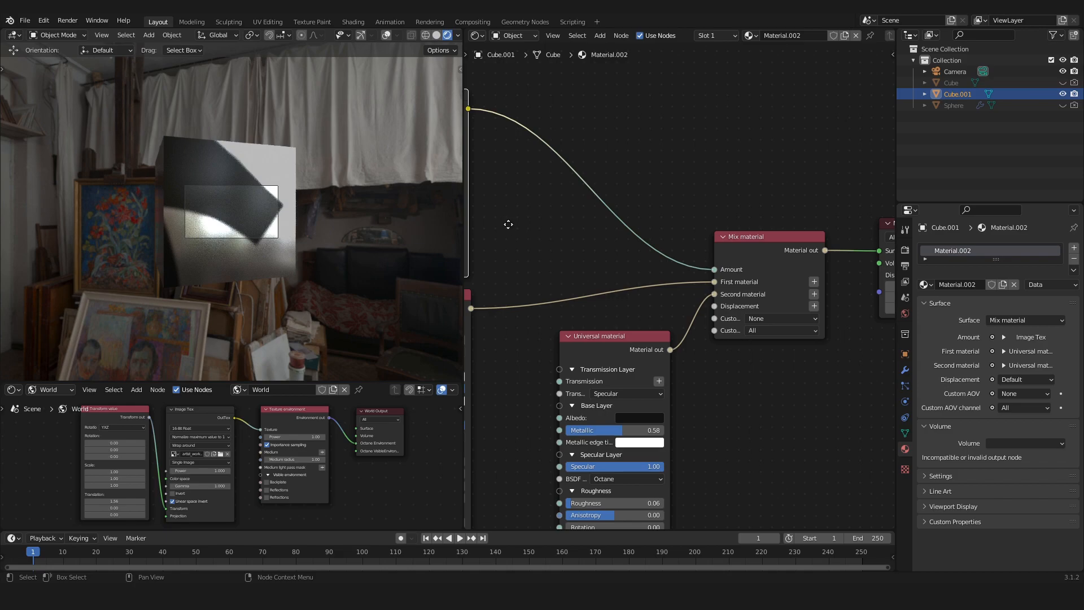
Set the emblem Image Tex node's border mode to White color
middle_click_drag(508, 222, 724, 228)
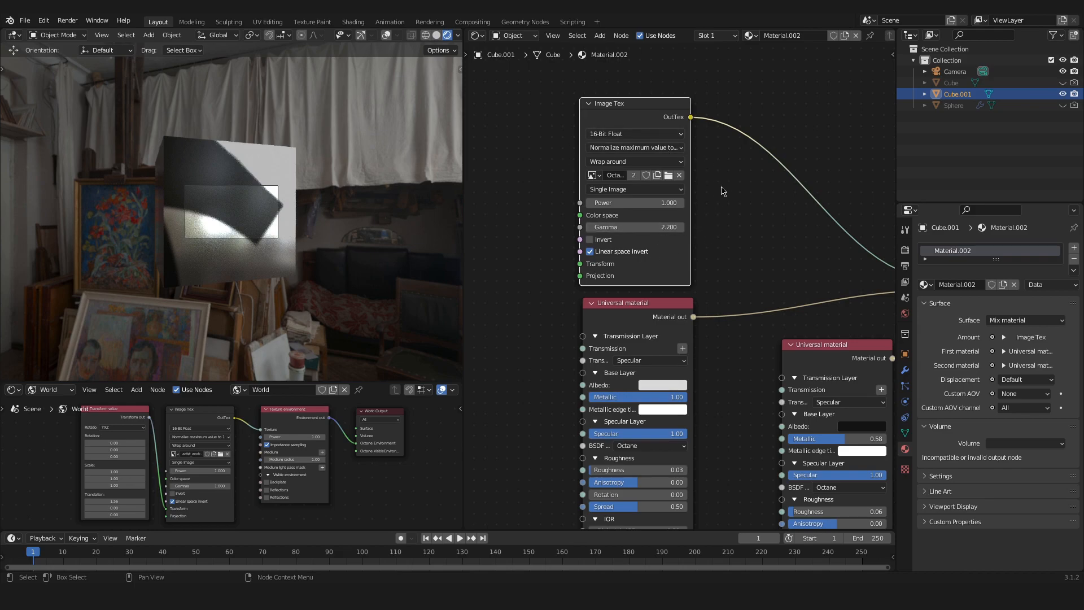
scroll(718, 190, "up", 3)
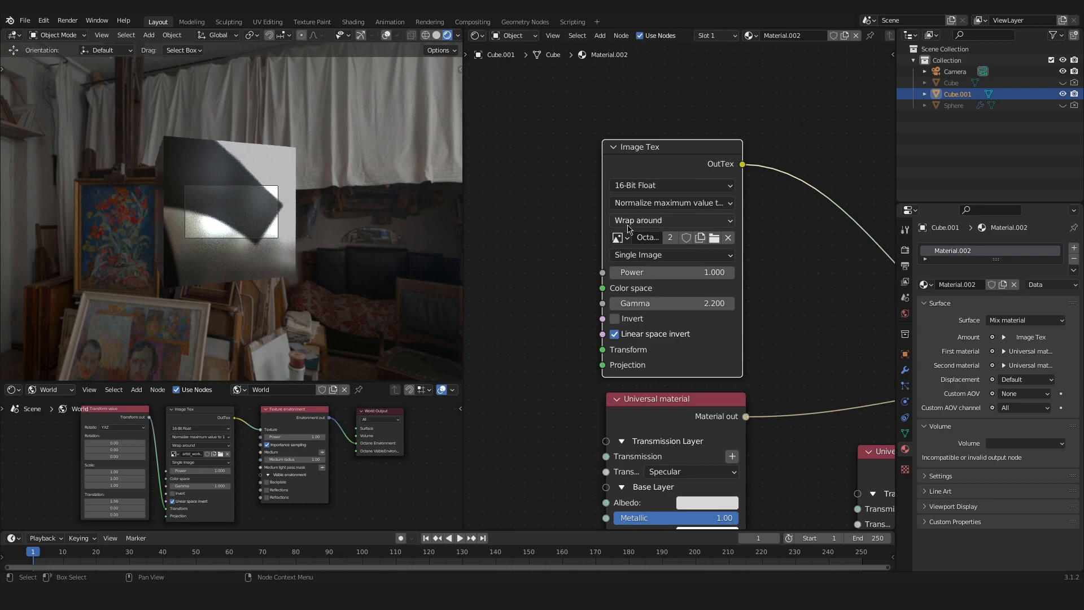
left_click(660, 225)
left_click(664, 266)
middle_click_drag(525, 266, 633, 239)
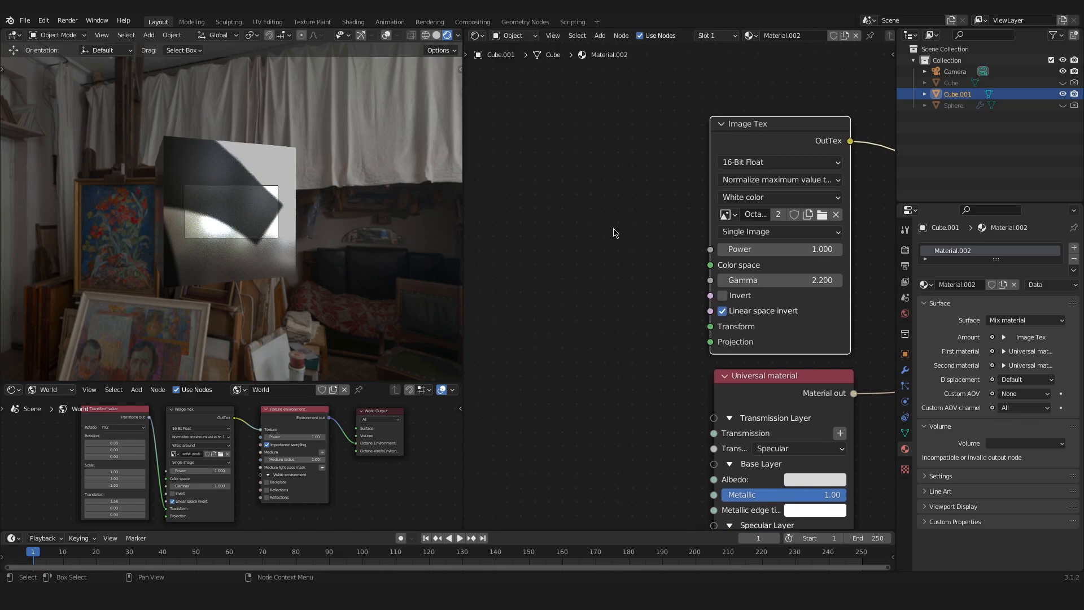
Add a Box Projection node beside the Image Tex node and connect it to the texture's Projection input
left_click(596, 233)
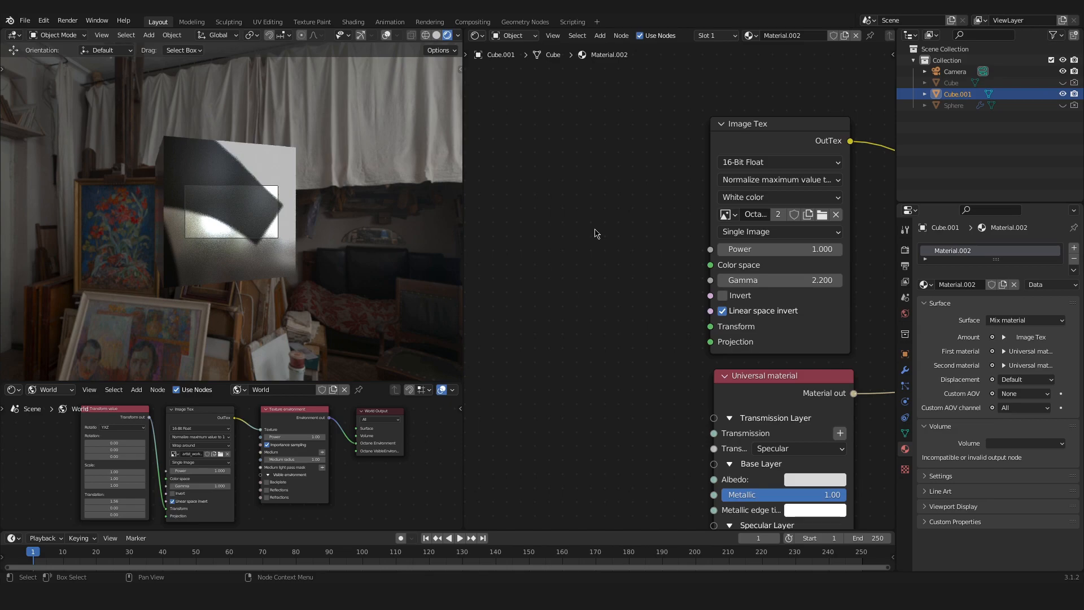
key("shift+a")
left_click(595, 229)
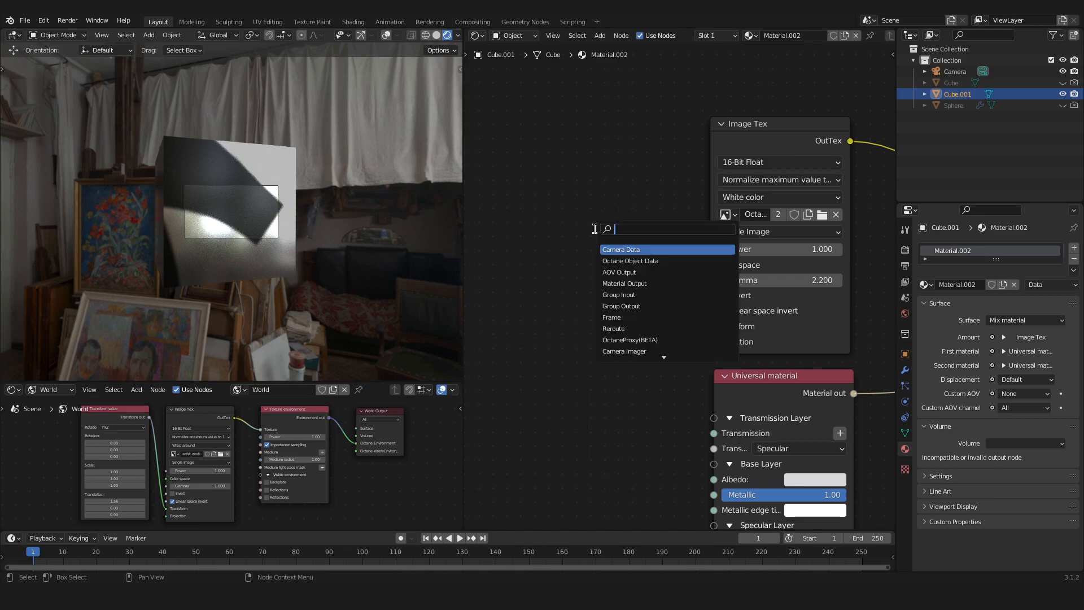
type("box")
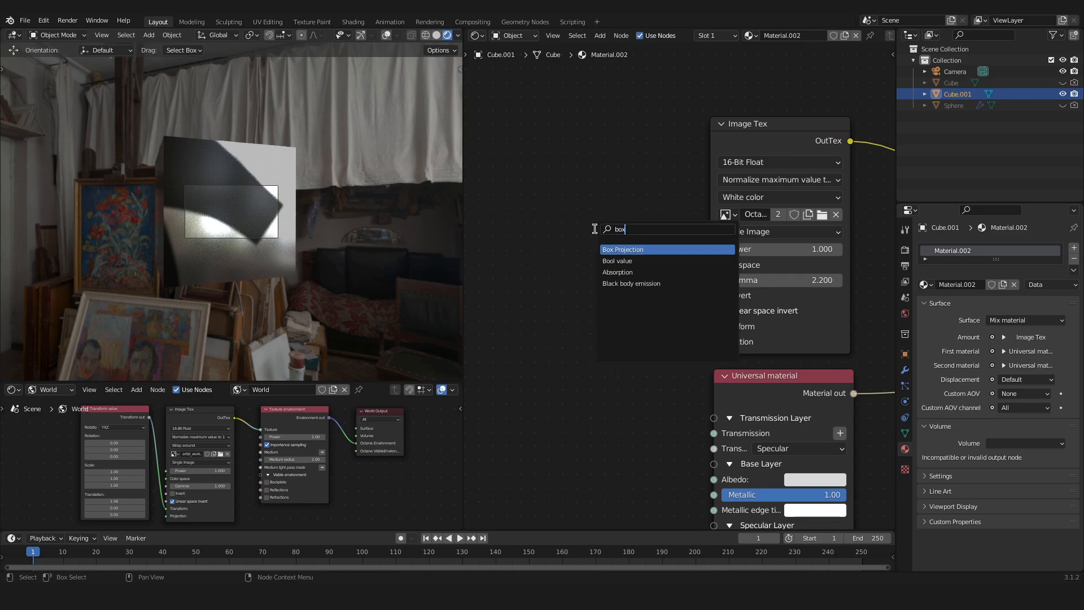
left_click(635, 249)
left_click(548, 288)
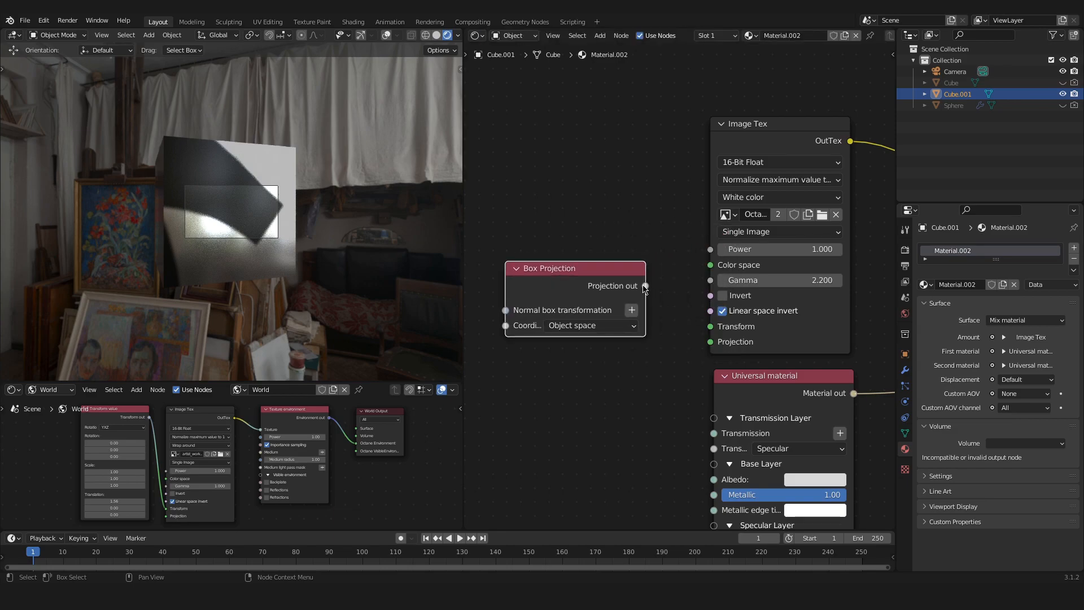
left_click_drag(645, 285, 713, 346)
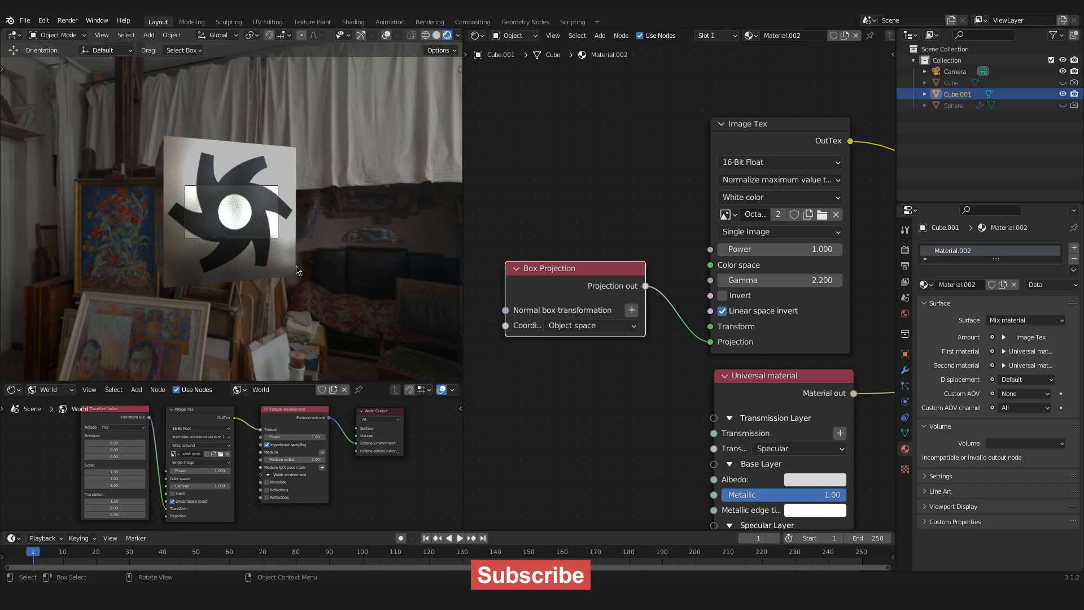
scroll(247, 204, "up", 5)
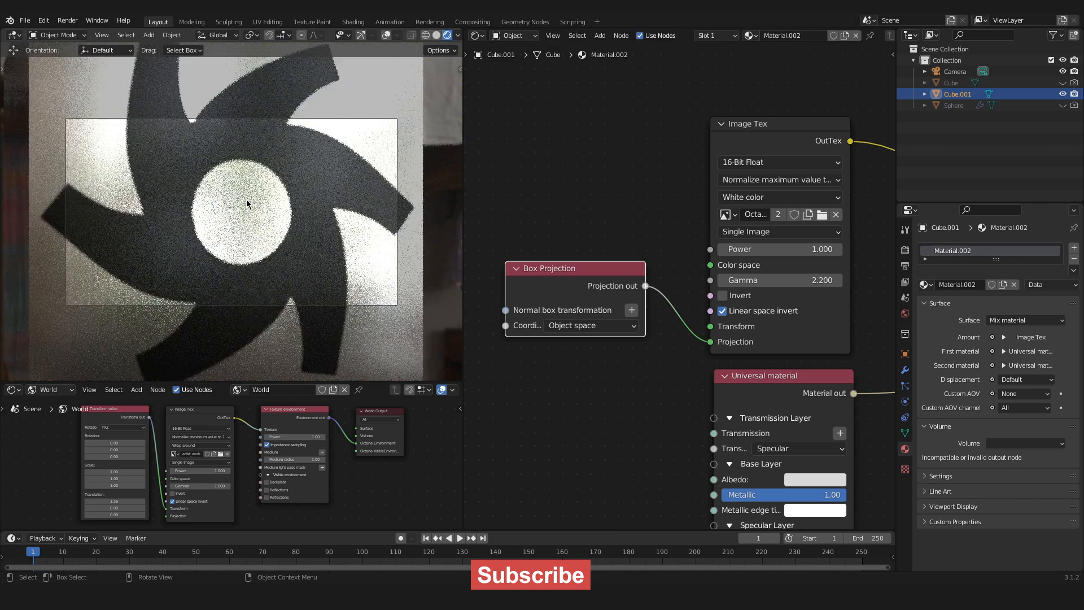
scroll(214, 229, "up", 3)
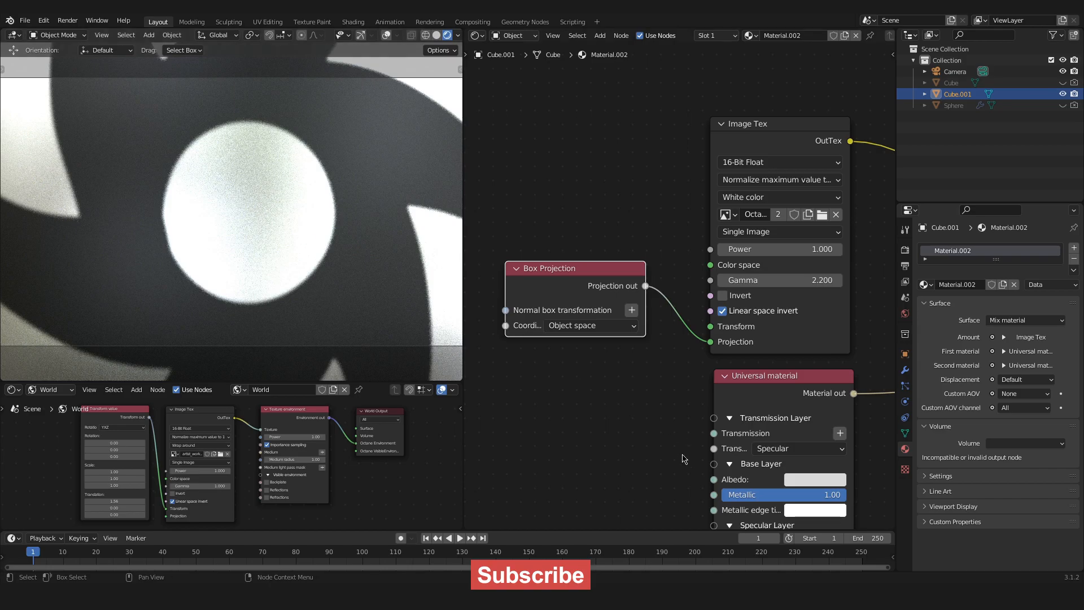
middle_click_drag(684, 457, 614, 286)
scroll(612, 283, "down", 12)
middle_click_drag(662, 334, 628, 305)
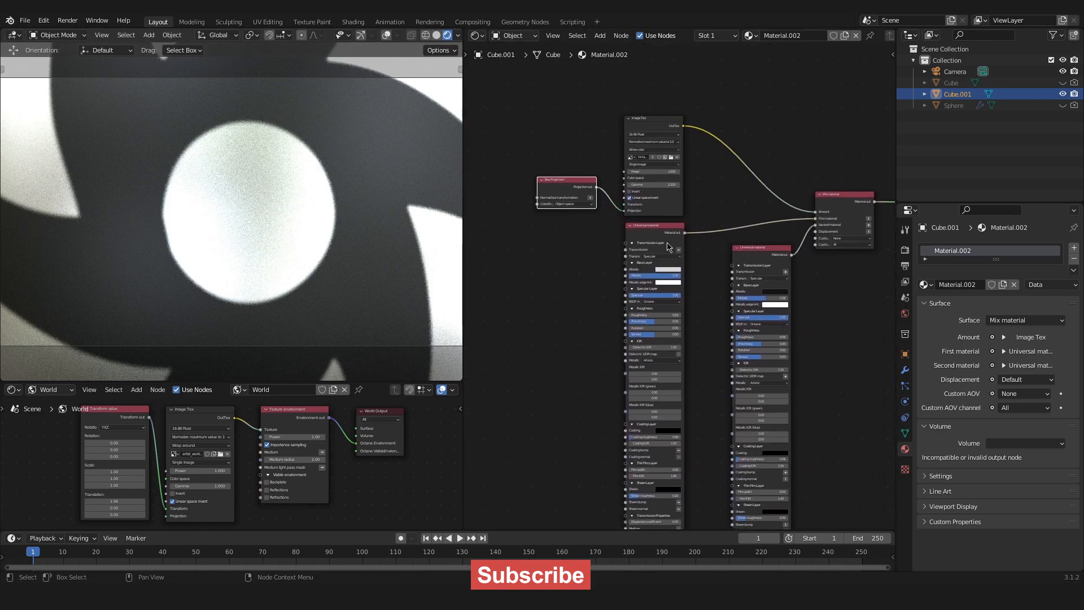
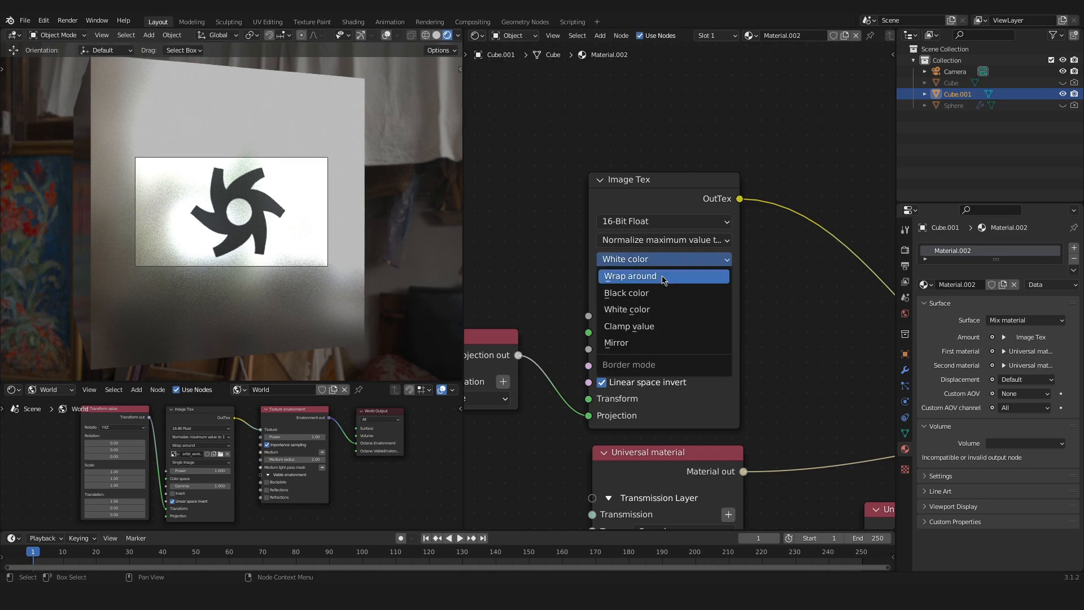
Try the Wrap around and Black color border modes on the emblem Image Tex node before restoring White color
left_click(630, 276)
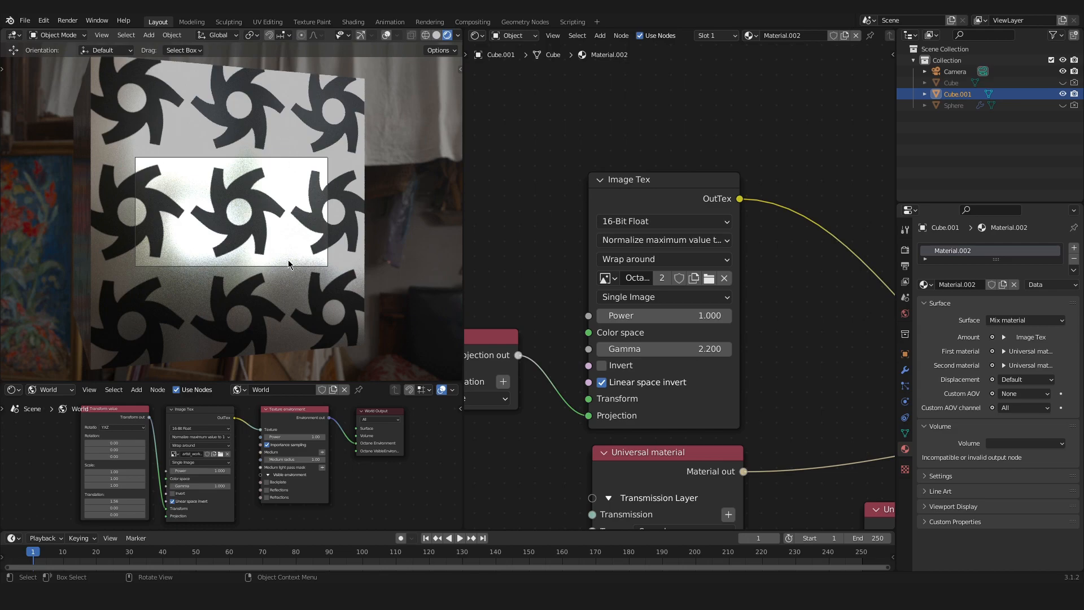
left_click(626, 259)
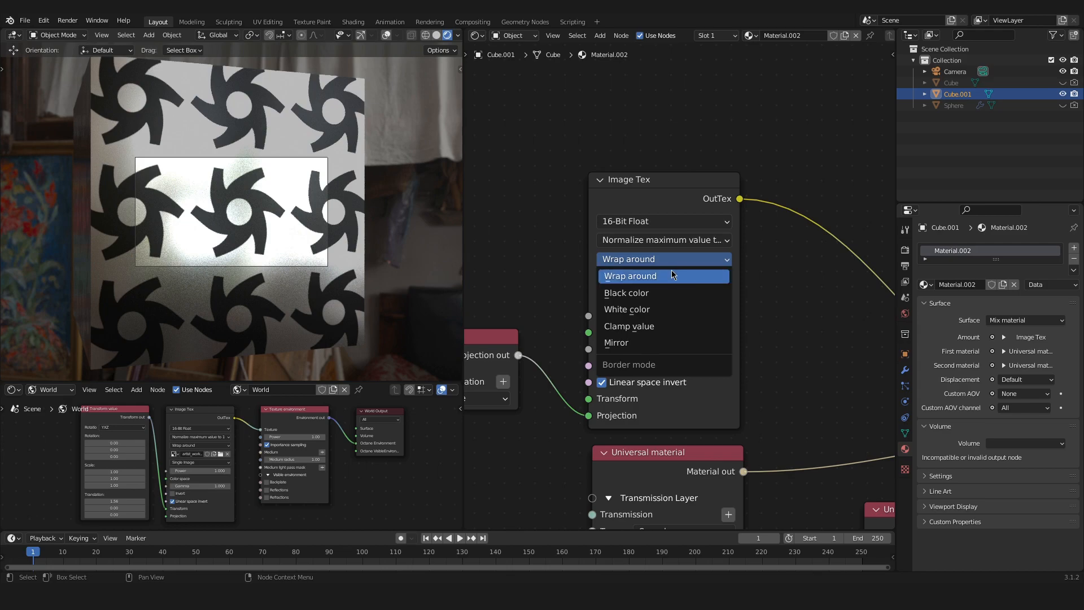
left_click(665, 305)
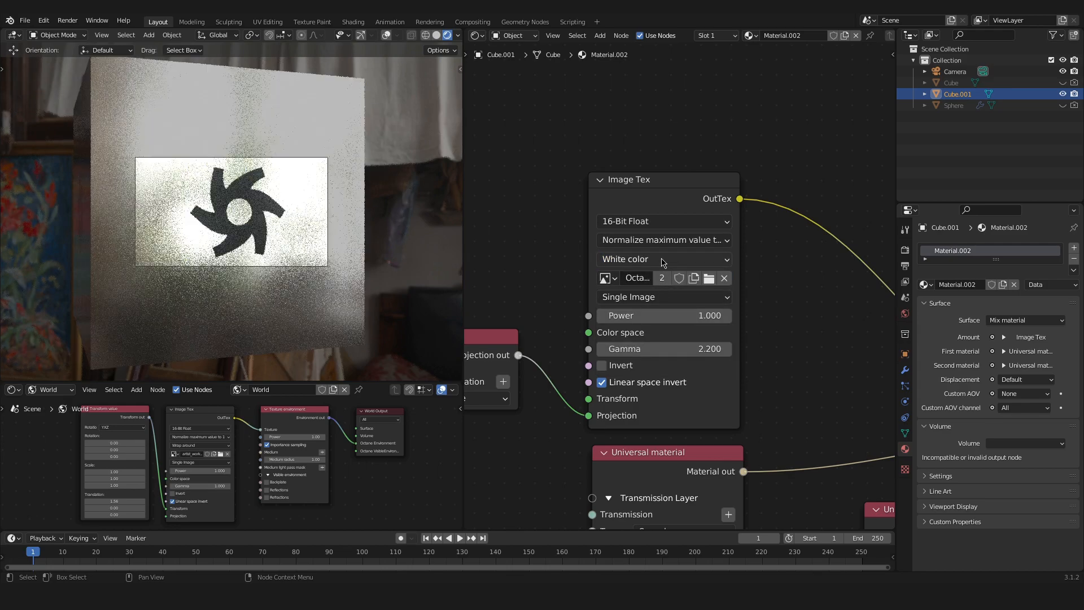
left_click(664, 259)
left_click(660, 295)
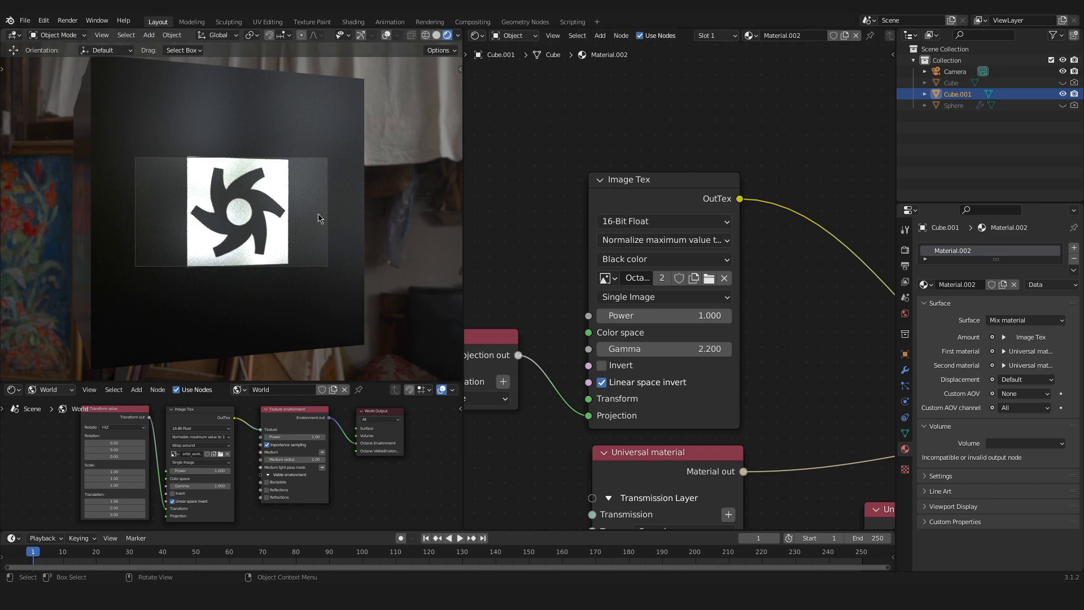
left_click(637, 259)
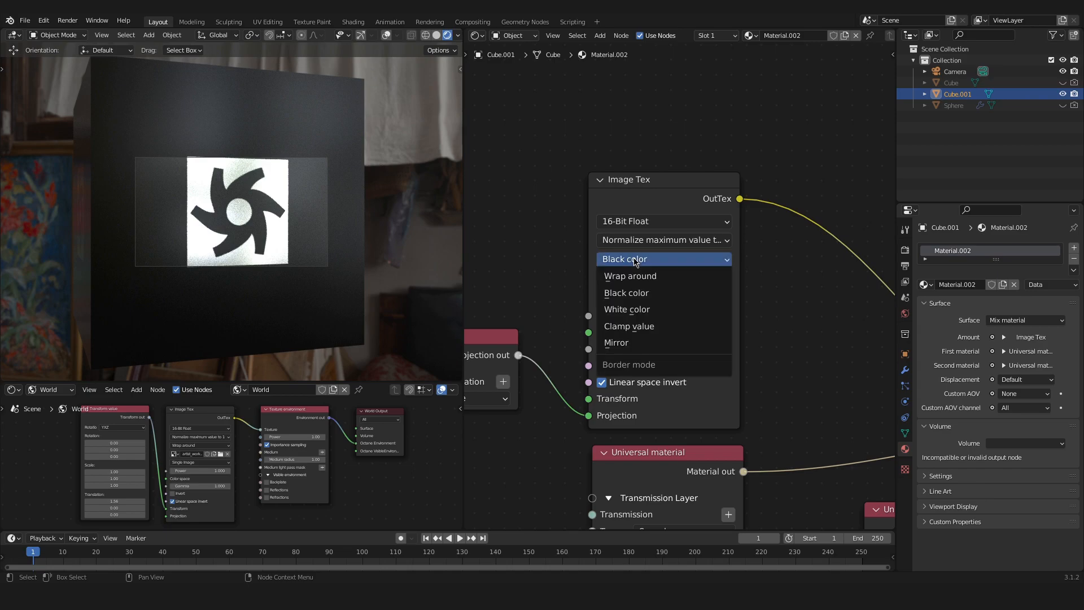
left_click(652, 308)
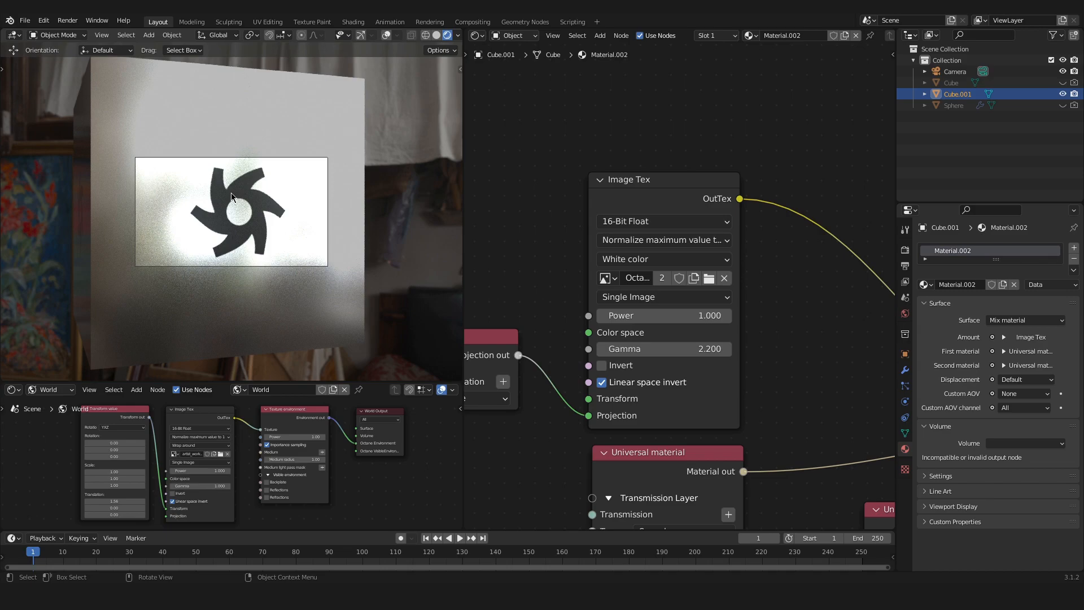
Examine which Universal material feeds the Mix material's first input and which feeds its second
middle_click_drag(793, 435, 698, 246)
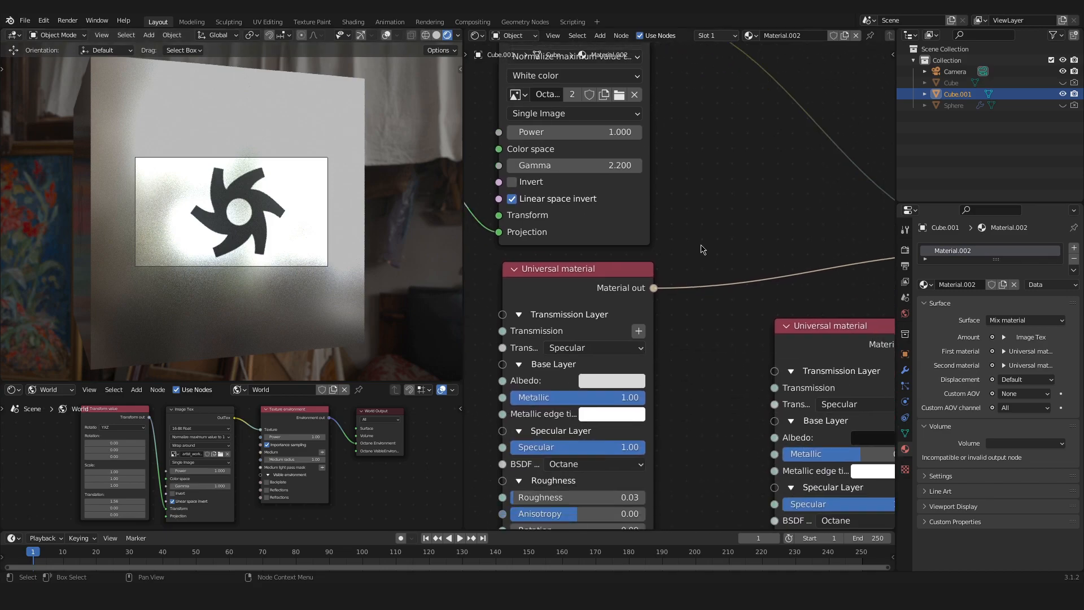
scroll(696, 246, "down", 6)
left_click(784, 321)
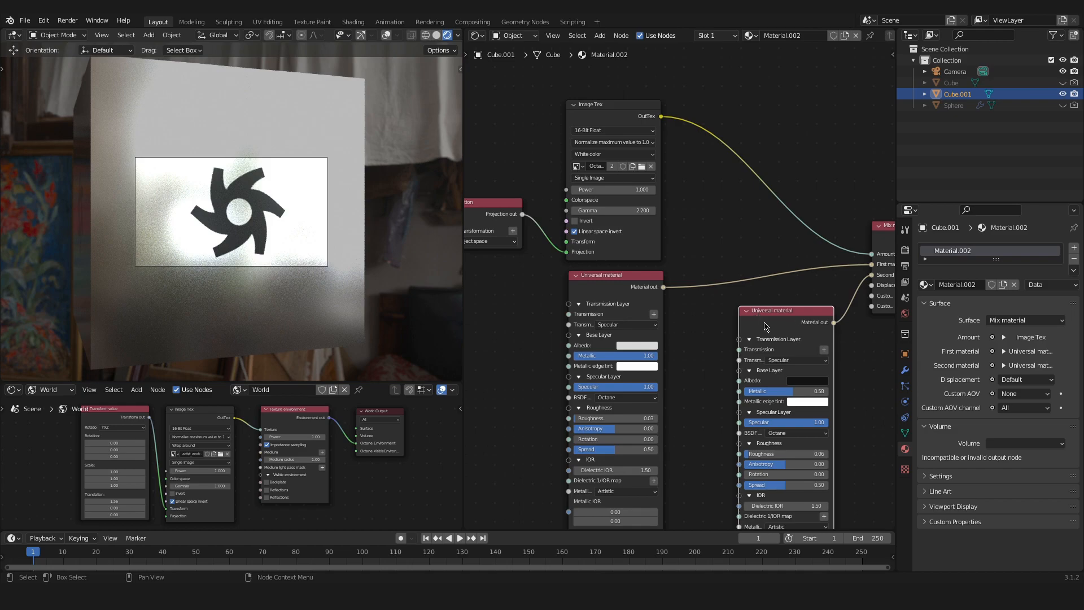
left_click(605, 290)
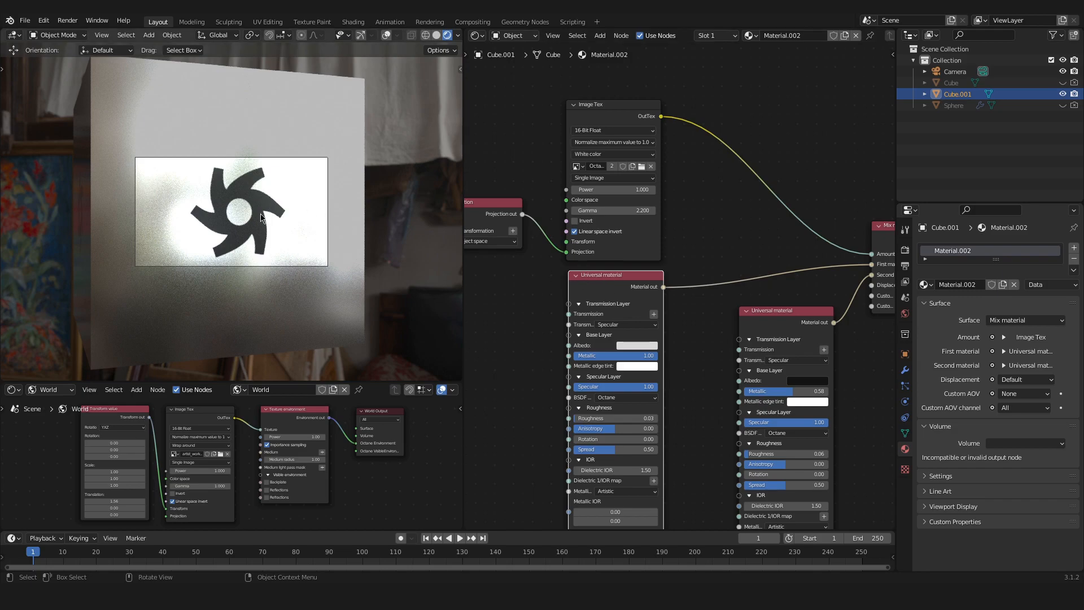
left_click(772, 317)
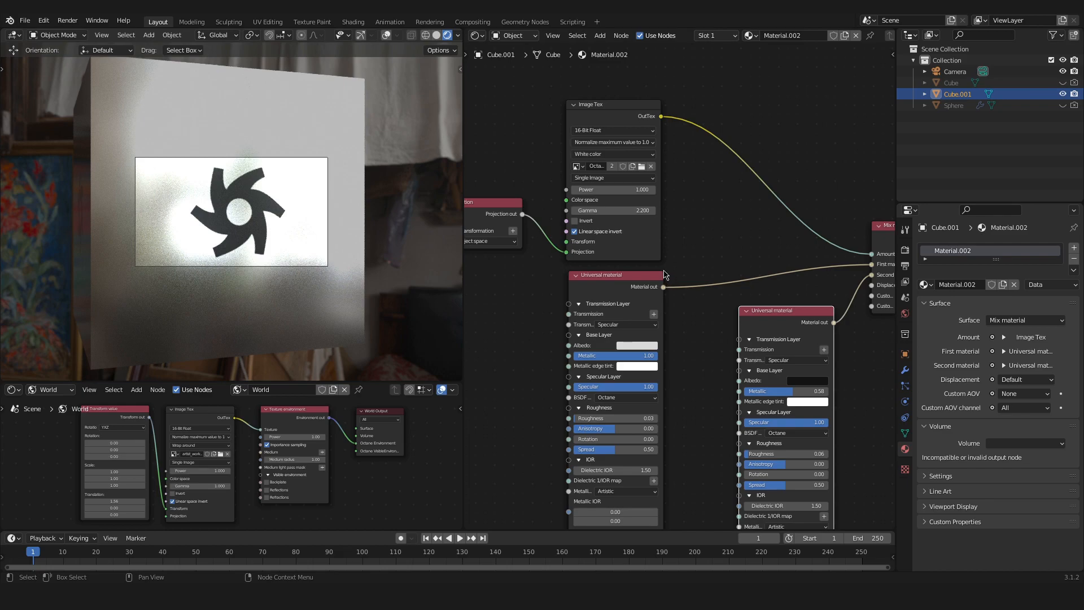
middle_click_drag(741, 292, 700, 294)
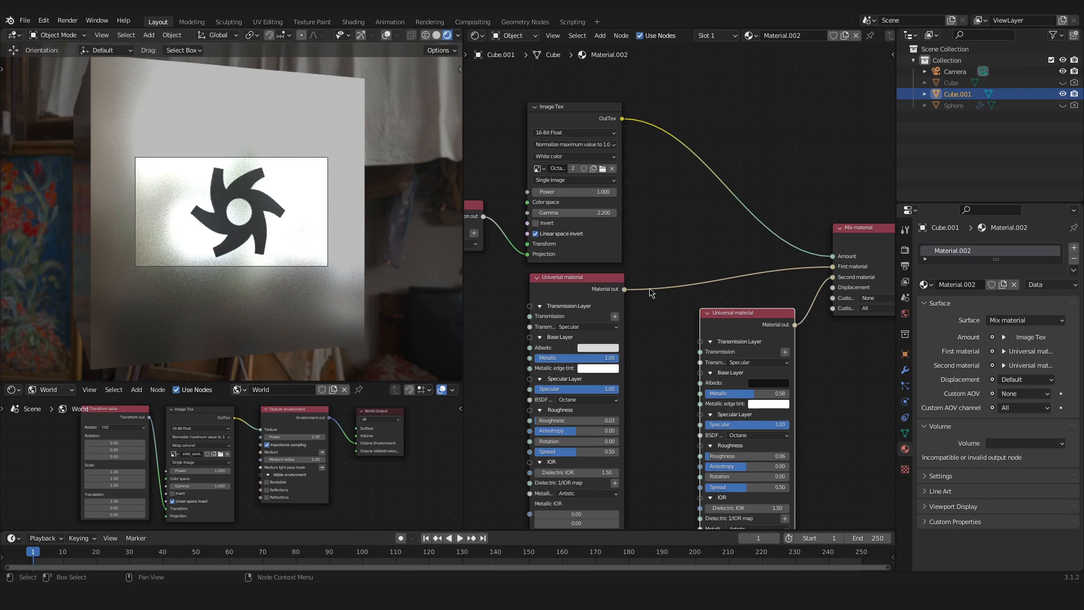
Enable Invert on the emblem Image Tex node to swap the two mixed materials on the cube
middle_click_drag(613, 257, 714, 318)
scroll(686, 284, "up", 3)
scroll(714, 319, "up", 1)
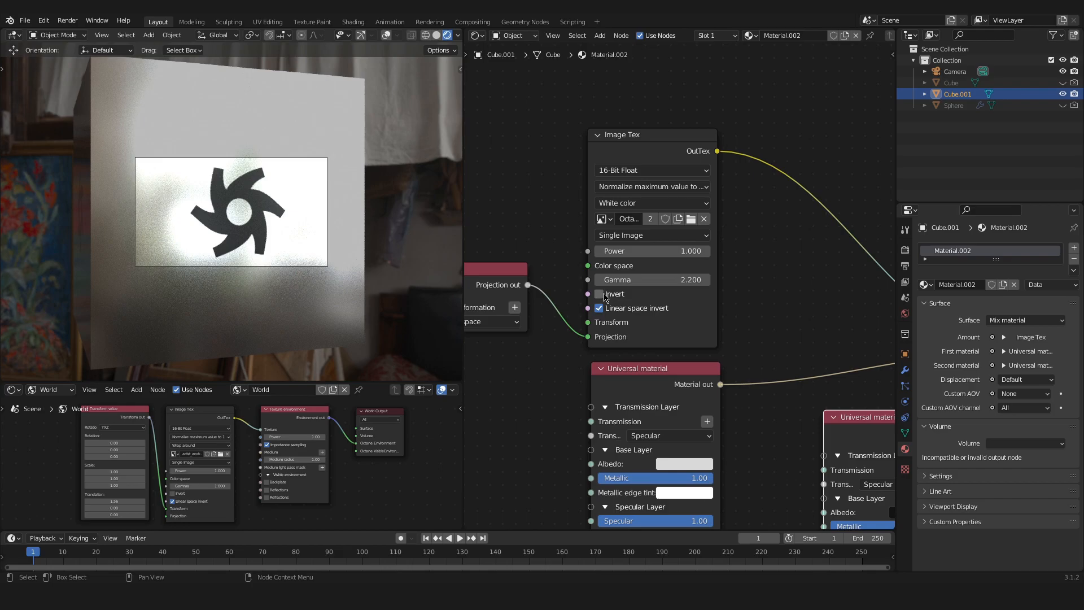
left_click(599, 294)
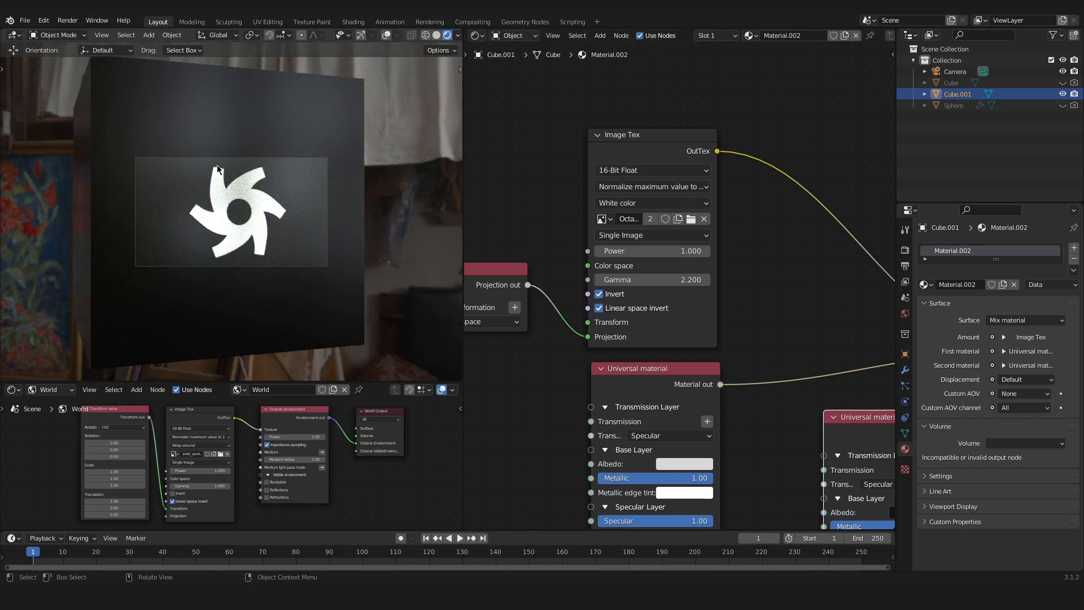
scroll(258, 201, "up", 7)
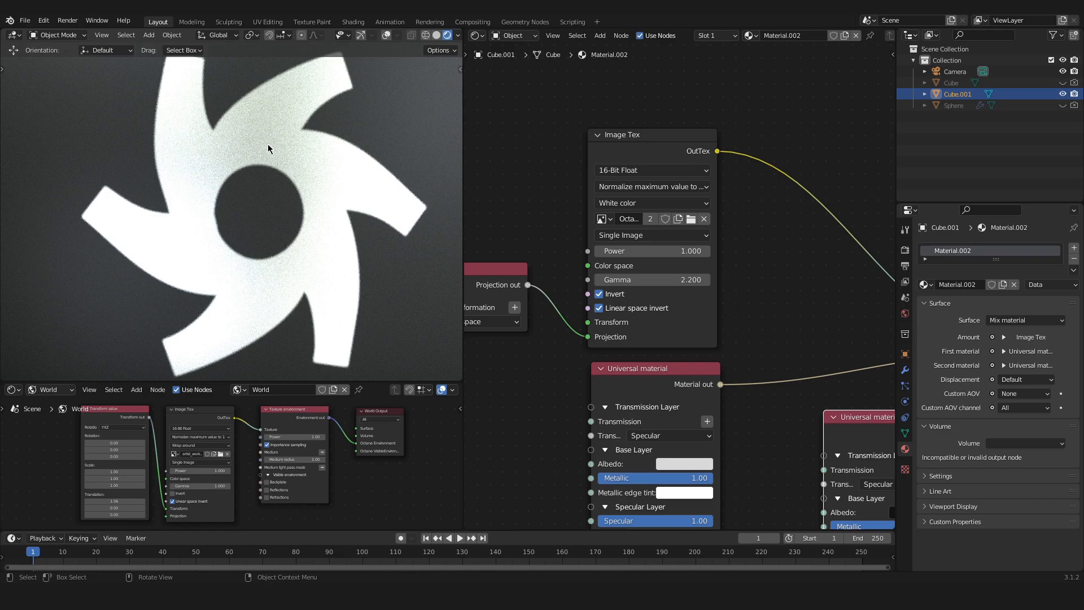
Set the roughness of the Universal material connected to the Mix material's first input to 0
scroll(593, 319, "down", 4)
middle_click_drag(594, 319, 588, 298)
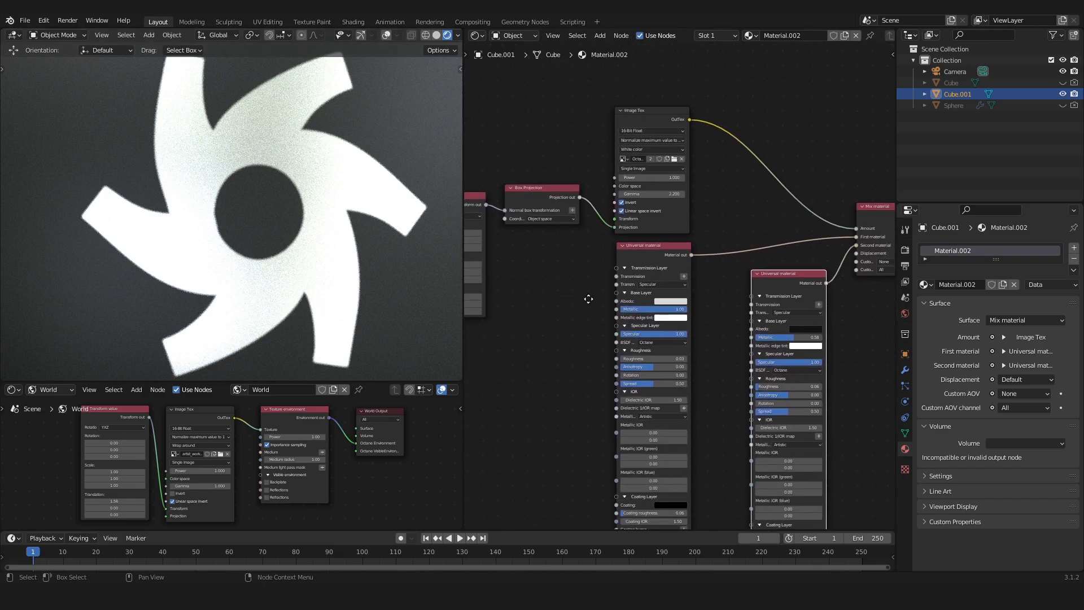
middle_click_drag(731, 315, 681, 275)
scroll(655, 282, "up", 2)
scroll(677, 282, "up", 2)
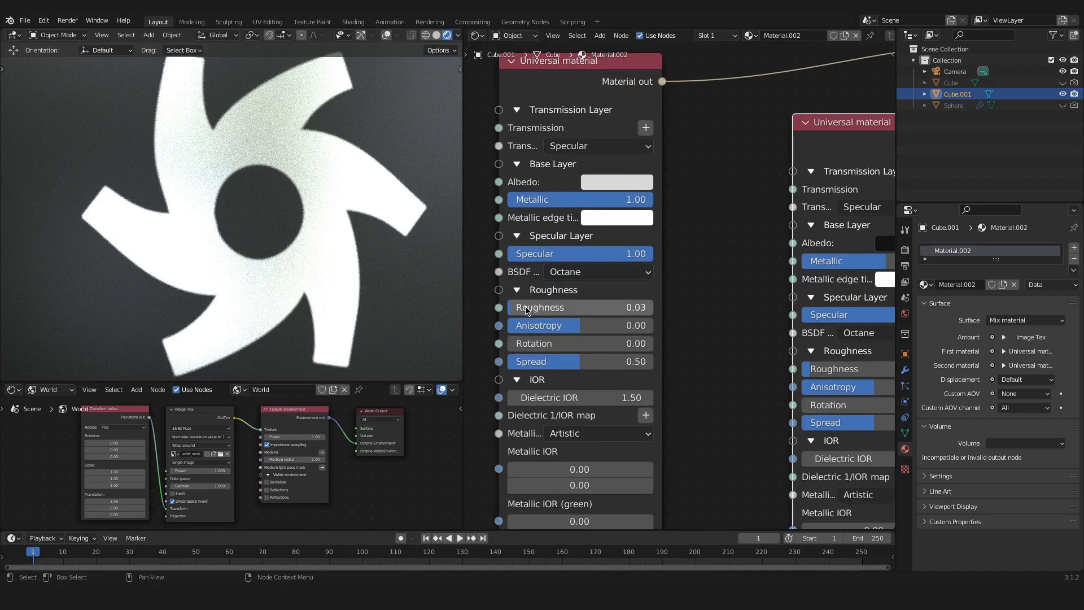
left_click_drag(532, 307, 511, 307)
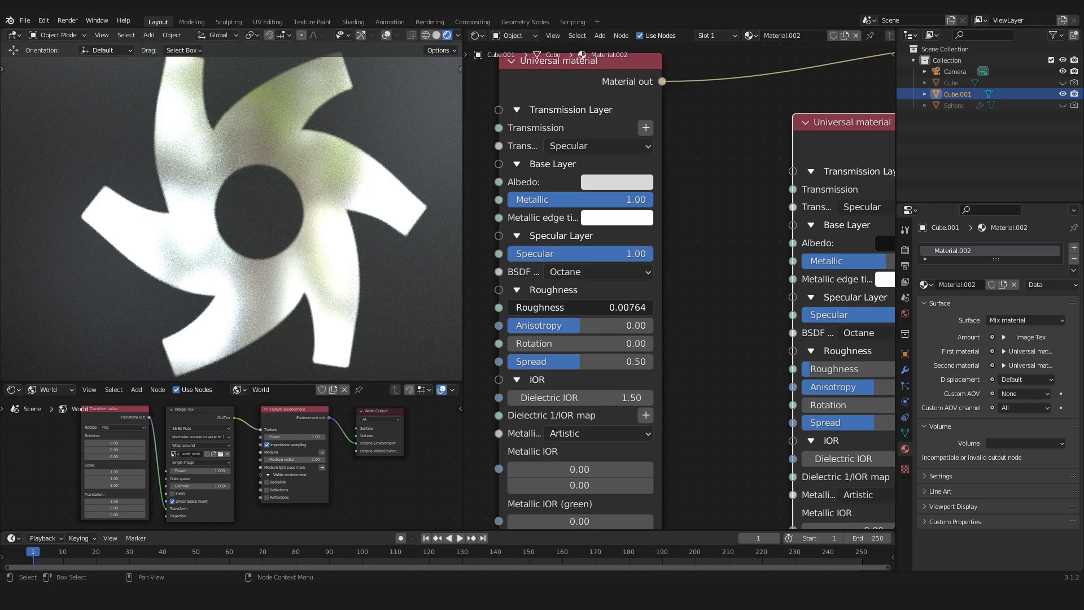
left_click_drag(511, 307, 508, 308)
key("KP_0")
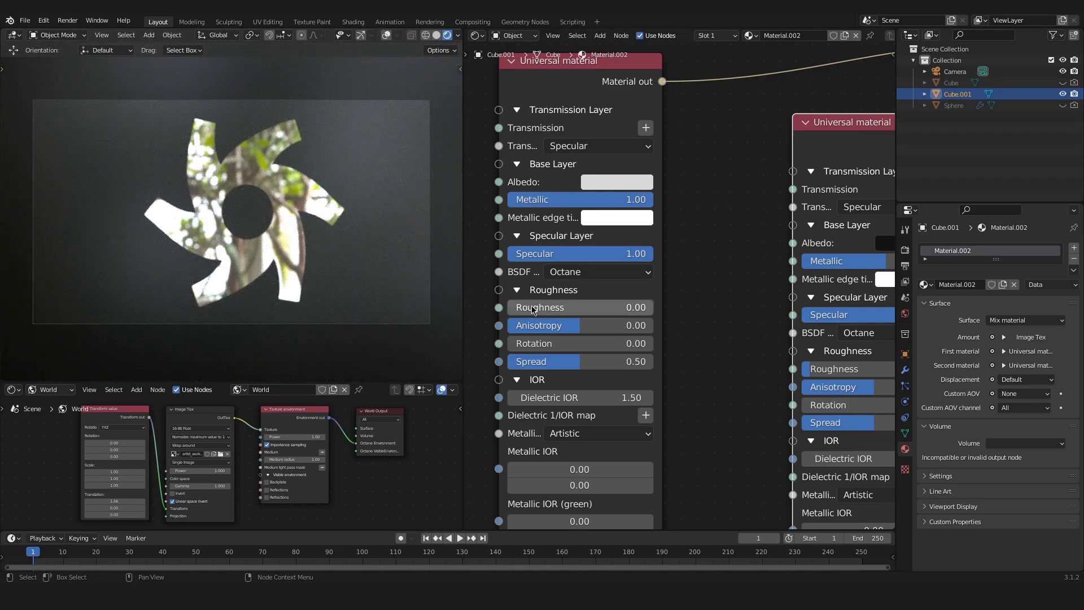
Examine the finished node network, from the emblem Image Tex and Mix material through both Universal materials' full settings
key("Home")
scroll(678, 280, "down", 2)
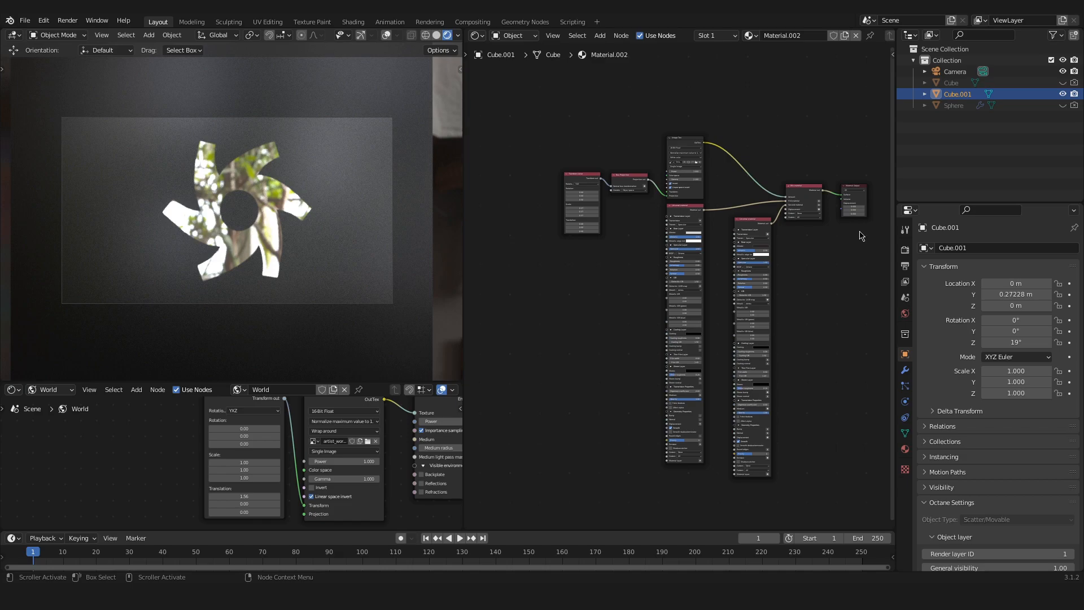
scroll(839, 239, "up", 3)
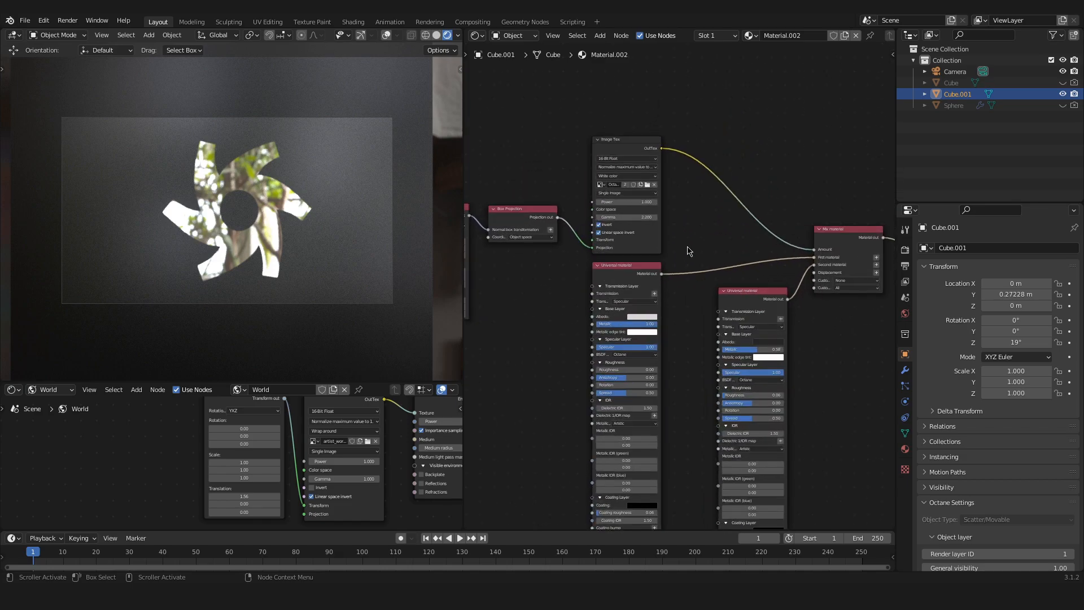
scroll(687, 250, "up", 2)
left_click(669, 174)
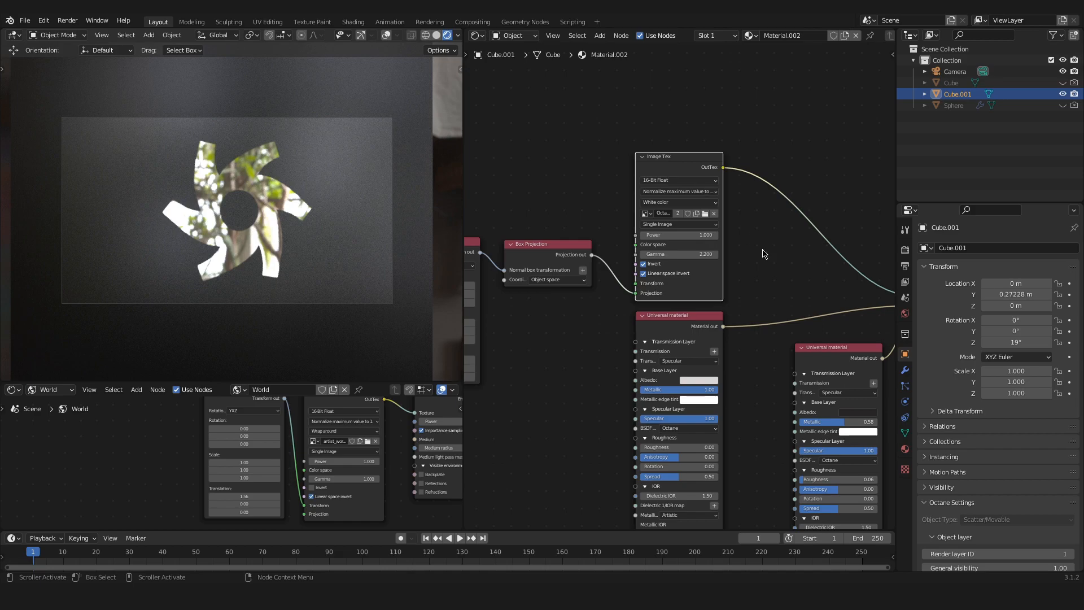
middle_click_drag(786, 275, 680, 221)
middle_click_drag(822, 237, 788, 219)
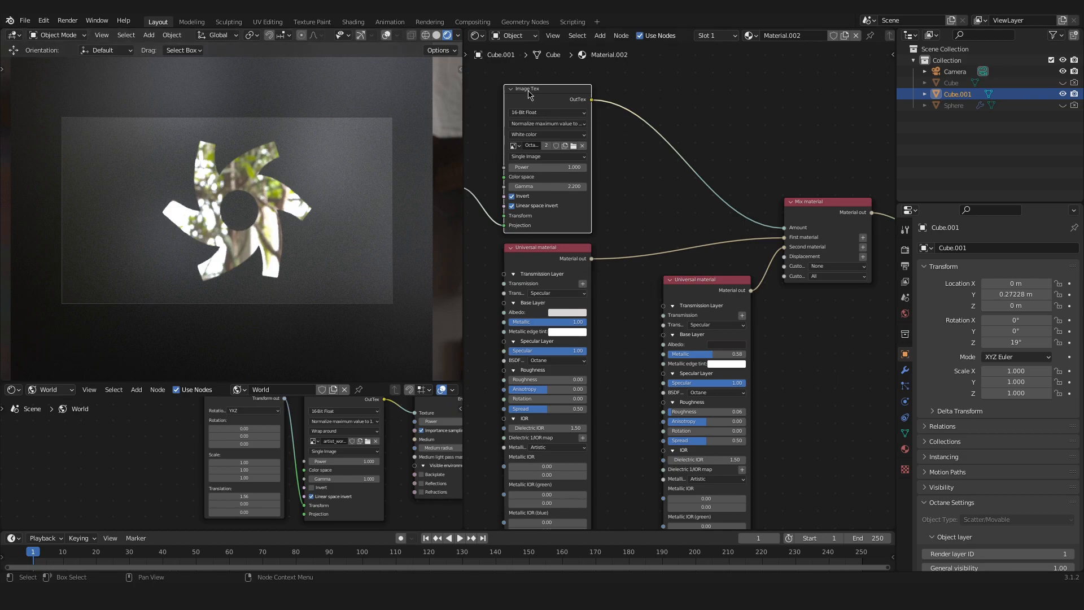
middle_click_drag(594, 318, 611, 190)
middle_click_drag(635, 451, 675, 236)
scroll(658, 399, "up", 1)
scroll(658, 399, "up", 3)
middle_click_drag(660, 380, 686, 319)
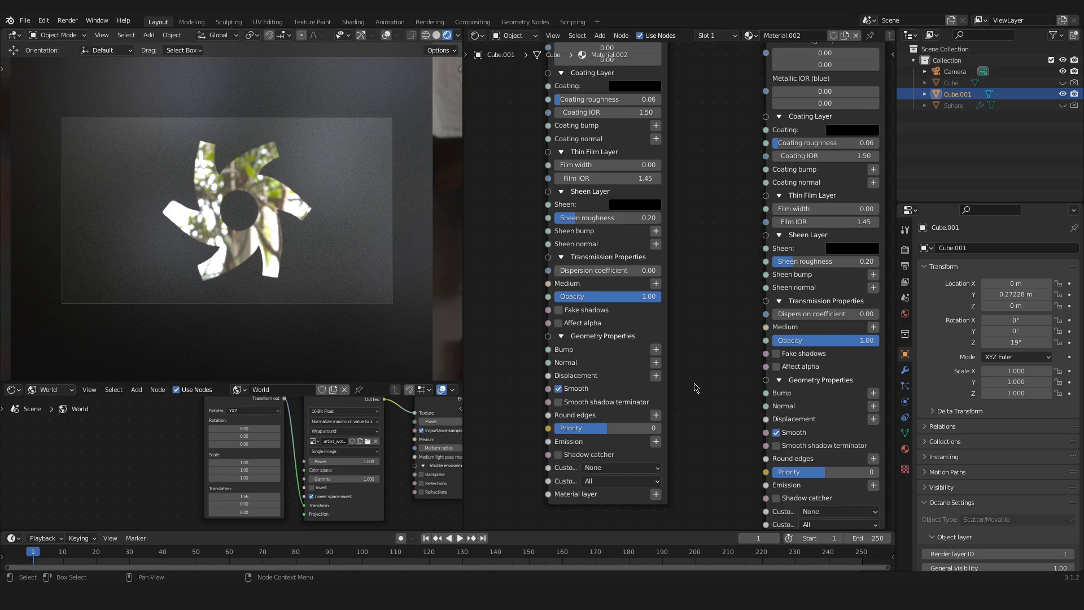
scroll(704, 343, "down", 3)
scroll(704, 339, "down", 3)
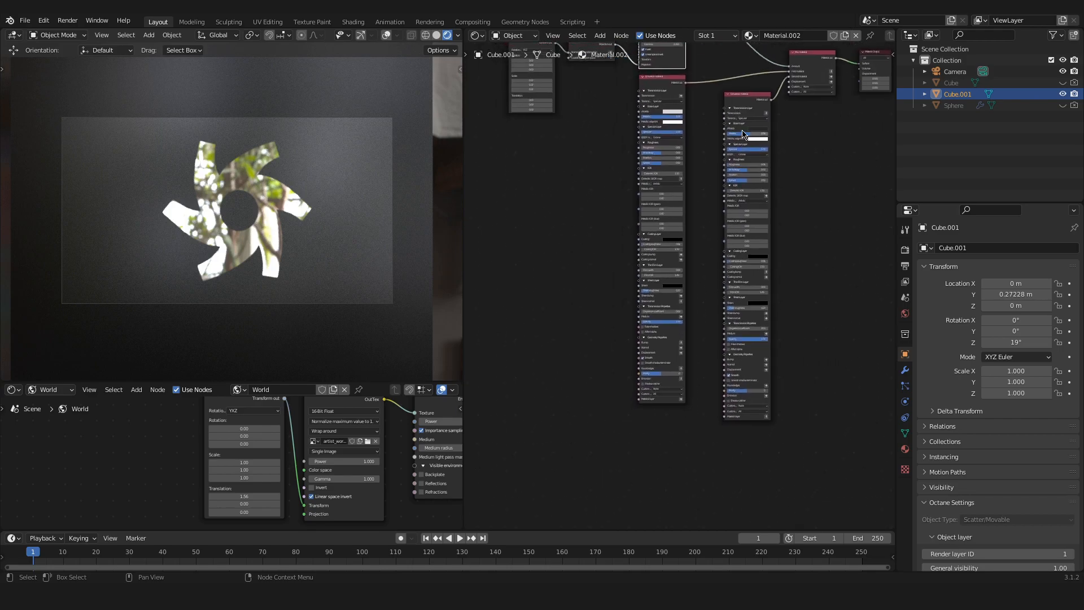
Move the second Universal material node directly below the first one, keeping its link to the Mix material
left_click(744, 101)
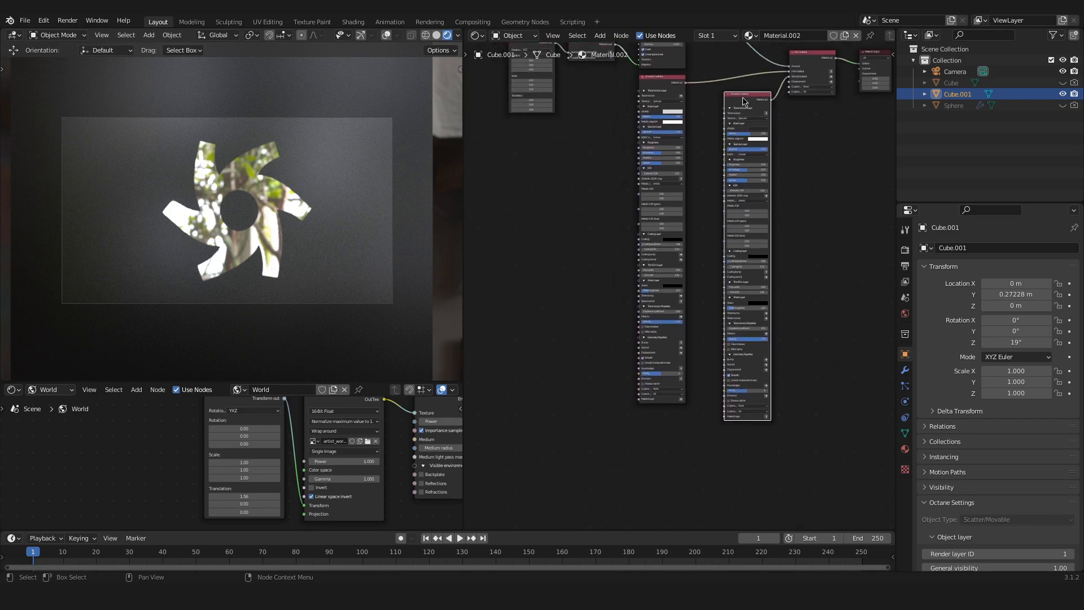
scroll(745, 159, "up", 3)
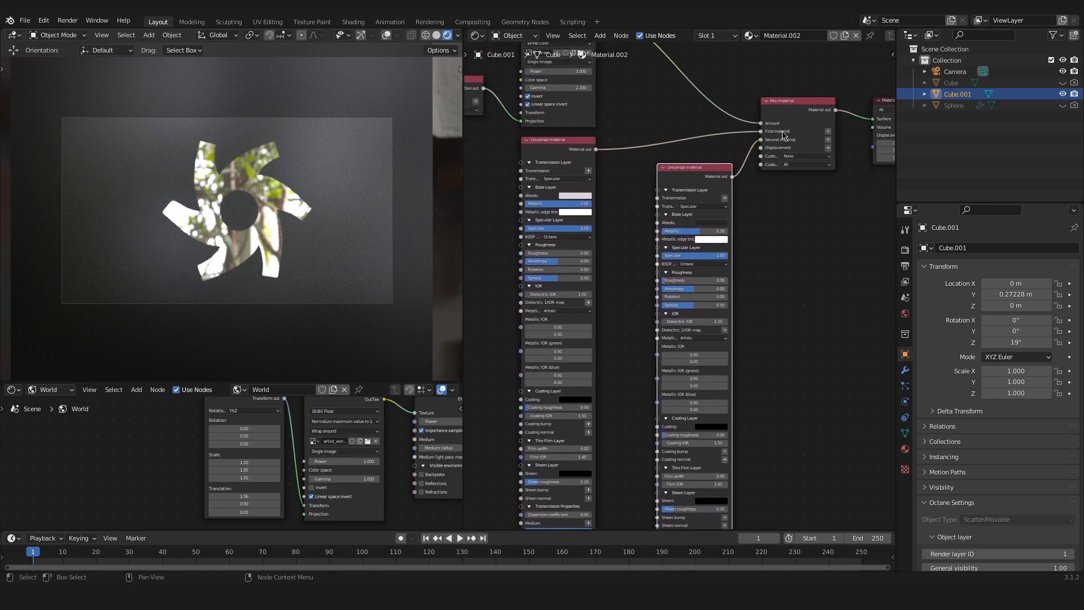
scroll(773, 339, "down", 3)
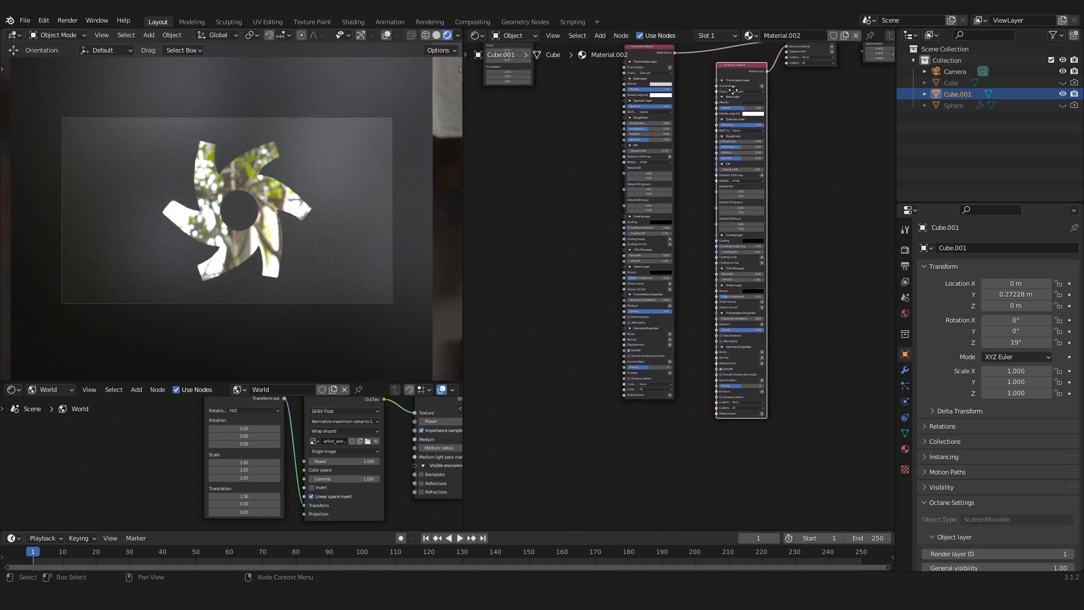
left_click_drag(732, 91, 642, 419)
key("Home")
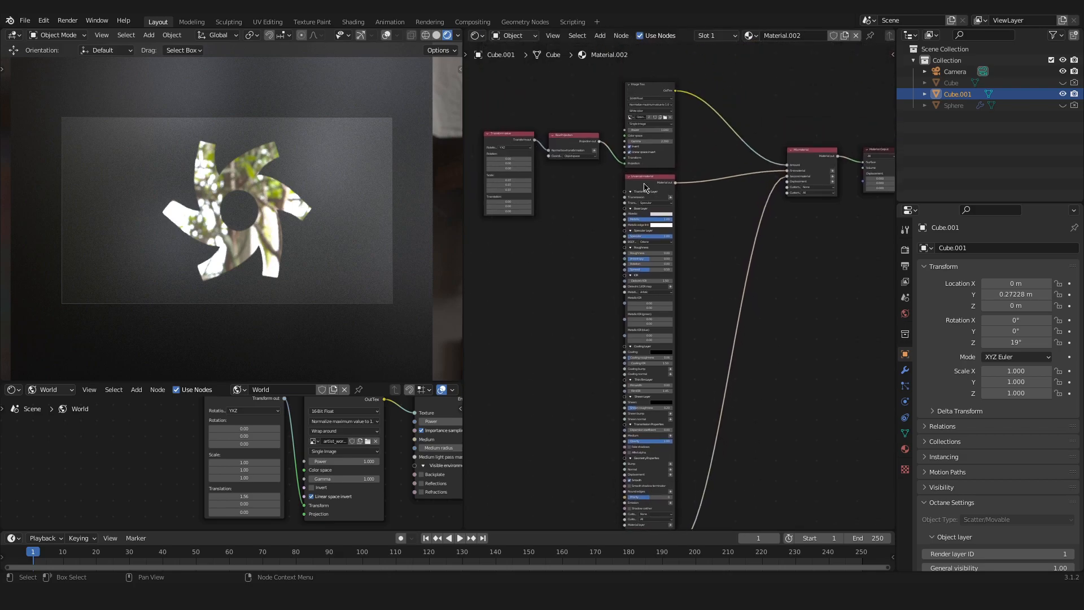
middle_click_drag(704, 386, 731, 263)
scroll(709, 331, "down", 8)
middle_click_drag(709, 331, 717, 305)
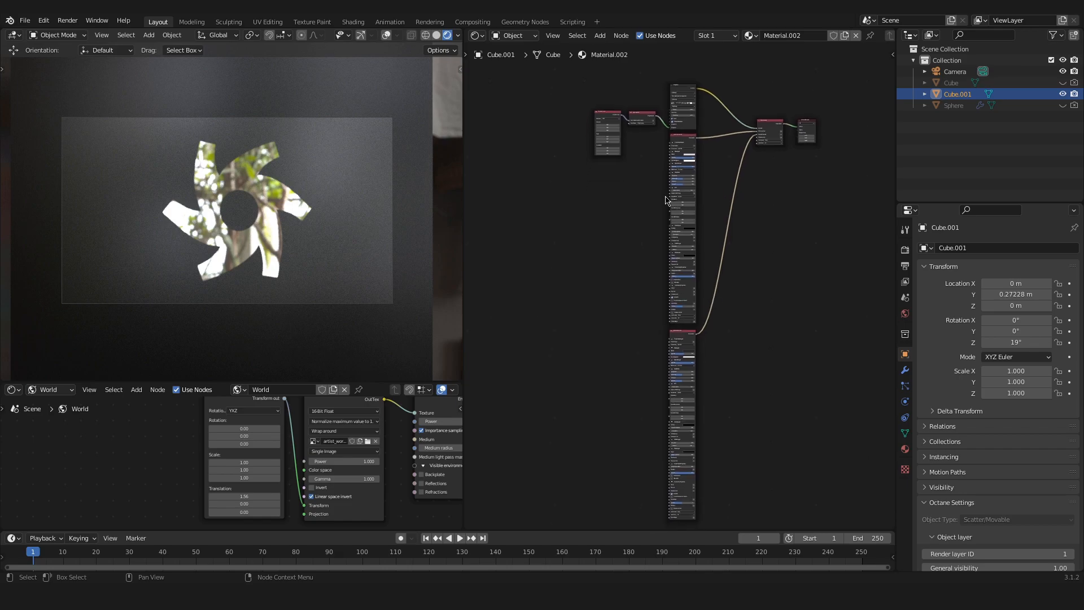
Select the Transform value, Box Projection and Image Tex nodes together and move them left, clear of the Universal materials
middle_click_drag(717, 163, 796, 293)
scroll(698, 348, "up", 5)
scroll(692, 320, "down", 1)
scroll(693, 320, "up", 3)
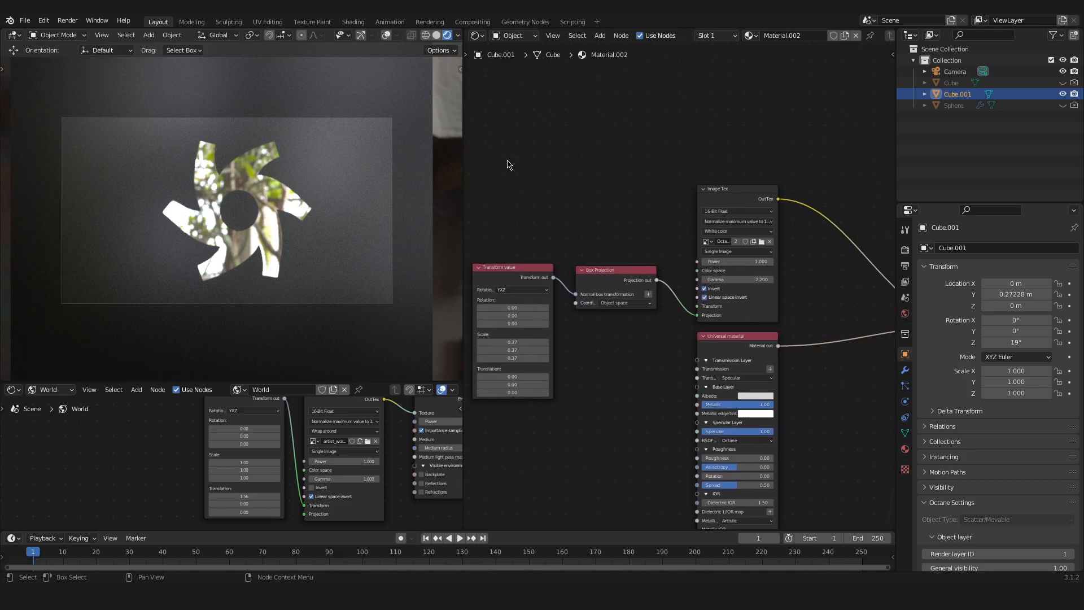
left_click_drag(509, 164, 752, 314)
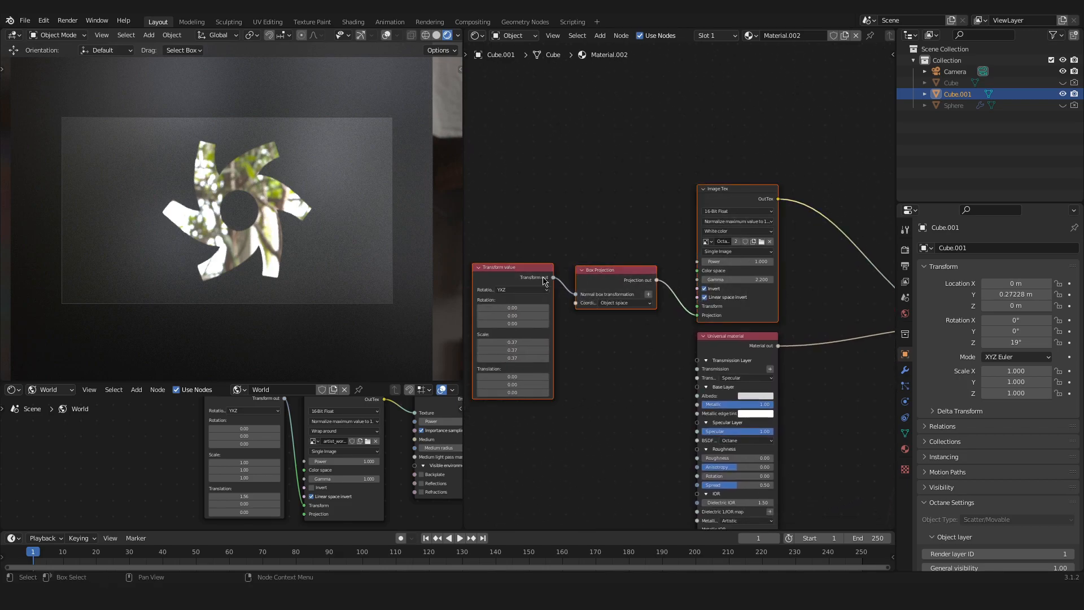
scroll(595, 287, "down", 3)
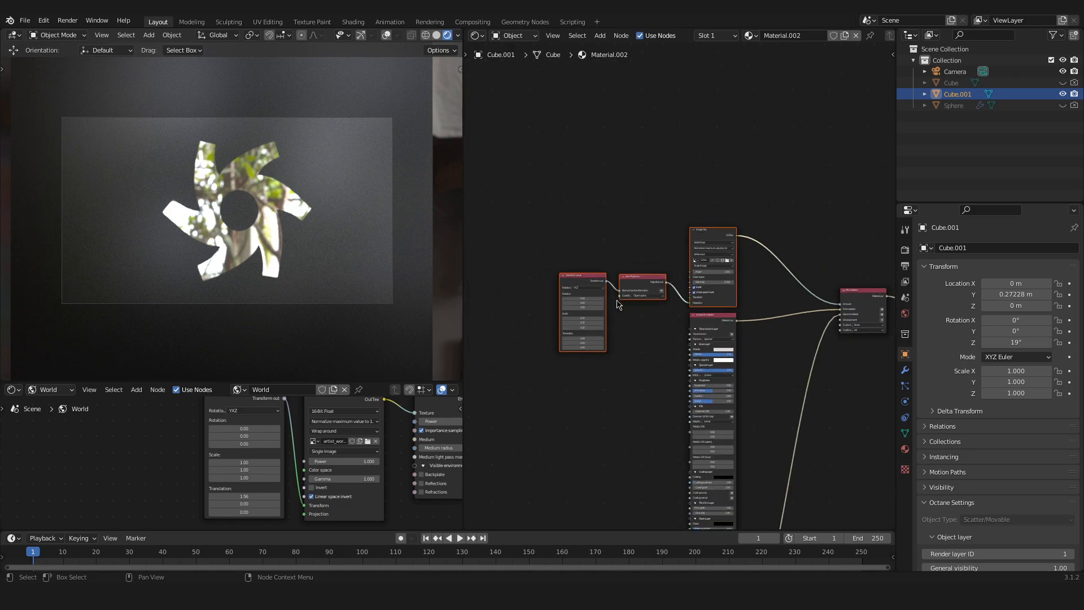
left_click_drag(741, 162, 506, 312)
middle_click_drag(576, 462, 625, 345)
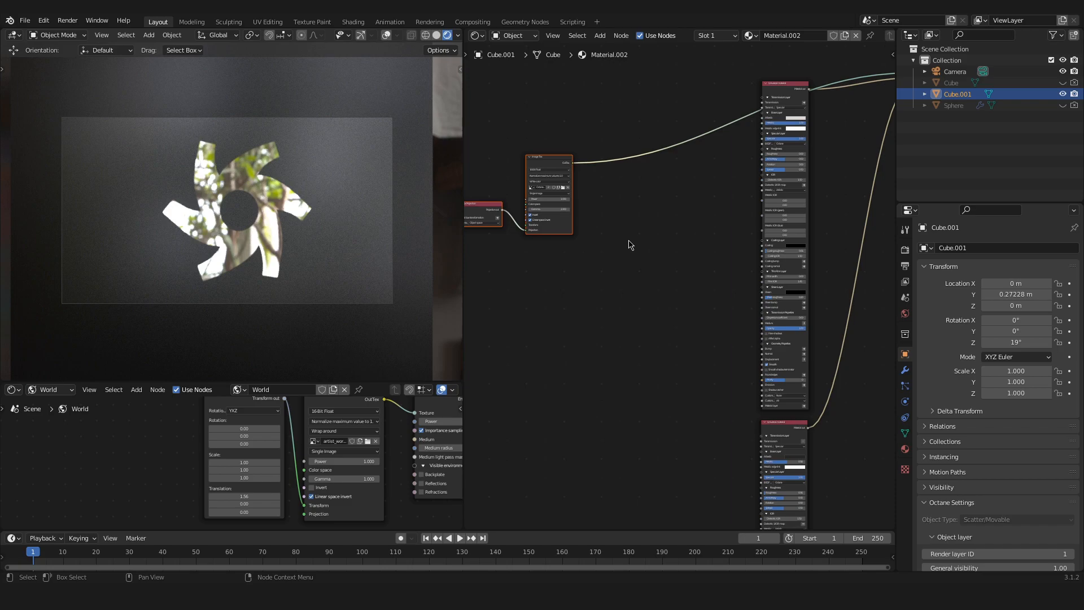
Shift the selected texture nodes further left and link the Image Tex output to the upper Universal material's Bump input
middle_click_drag(600, 255, 709, 290)
left_click_drag(657, 201, 626, 231)
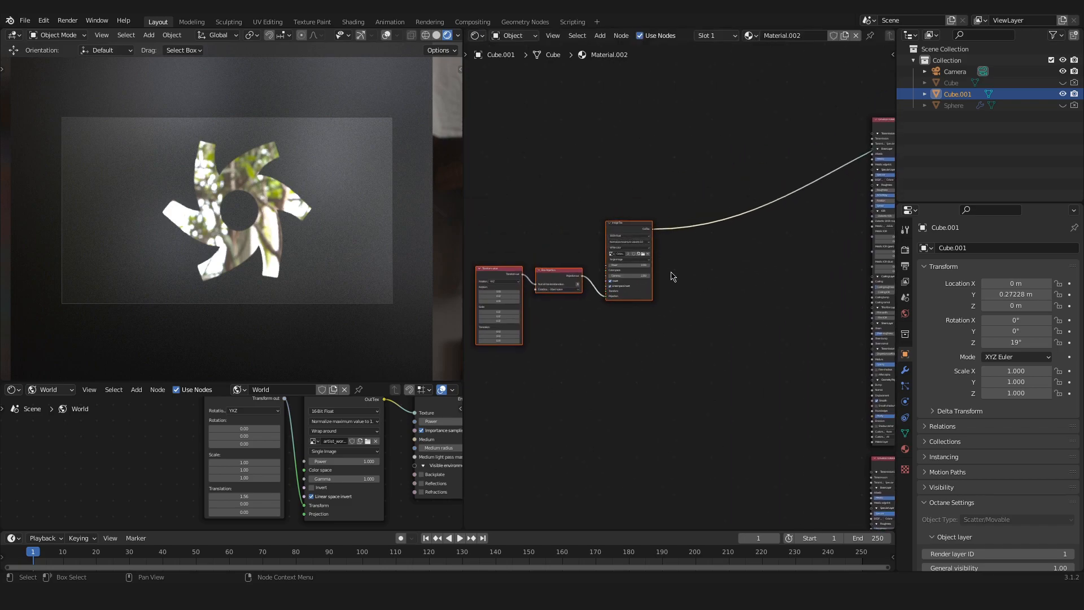
middle_click_drag(695, 298, 627, 258)
scroll(600, 208, "up", 2)
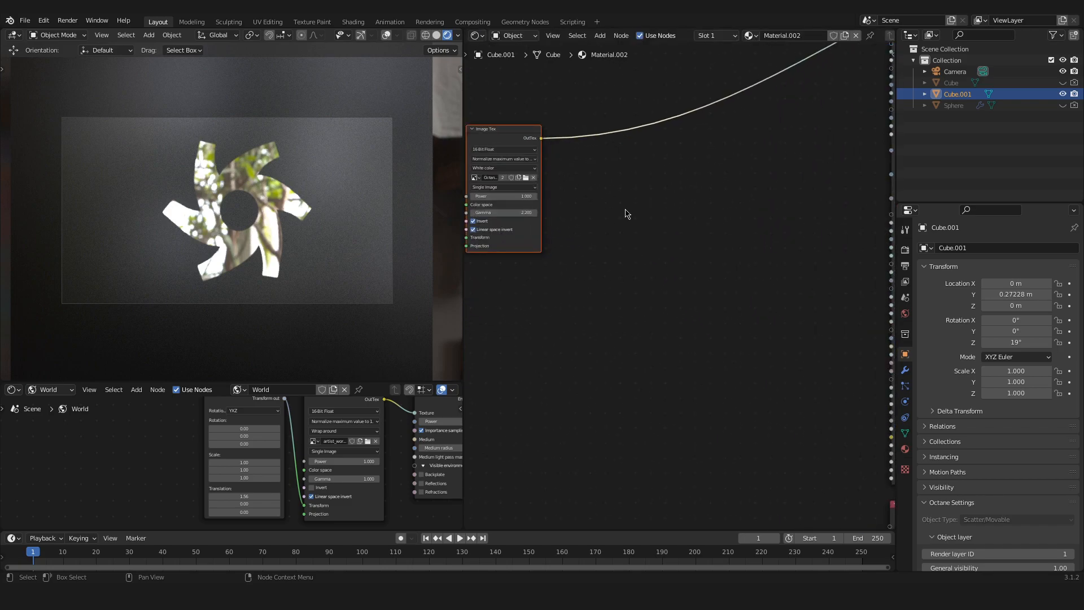
middle_click_drag(625, 214, 564, 194)
middle_click_drag(495, 137, 593, 156)
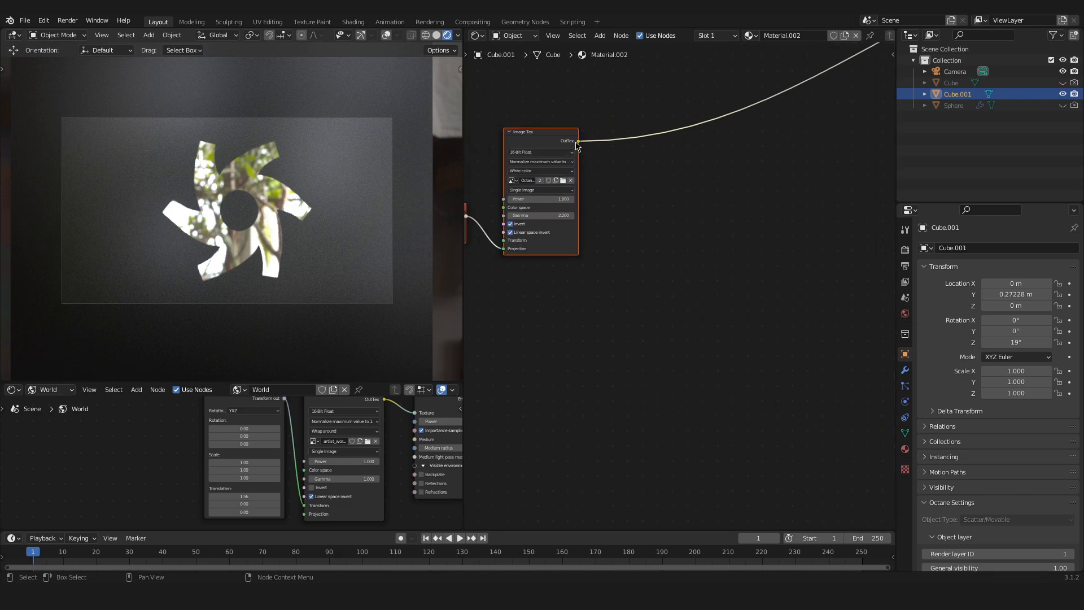
middle_click_drag(700, 230, 590, 183)
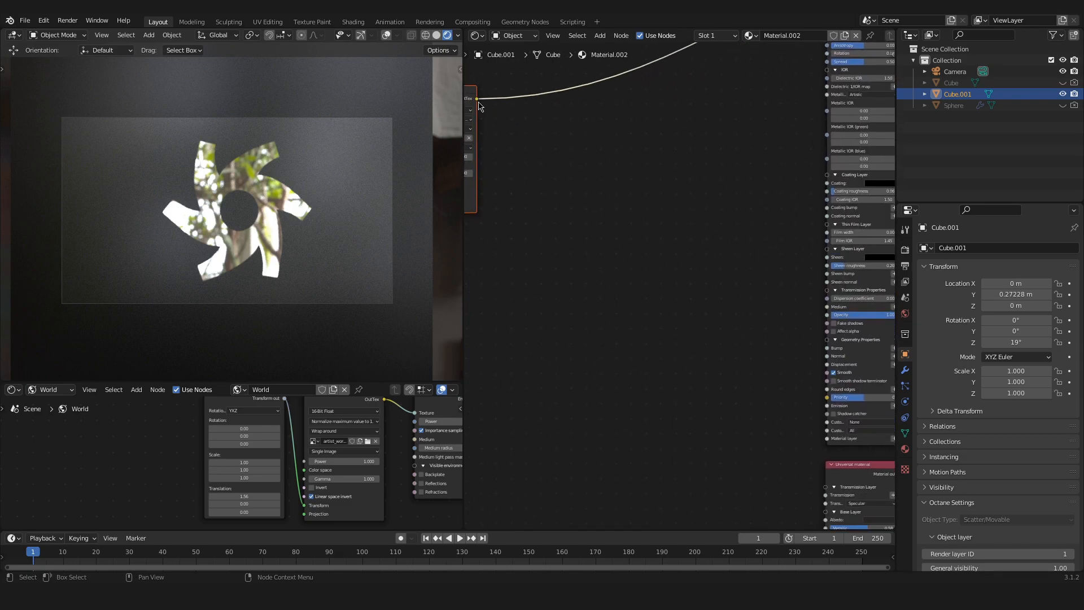
left_click_drag(477, 99, 823, 354)
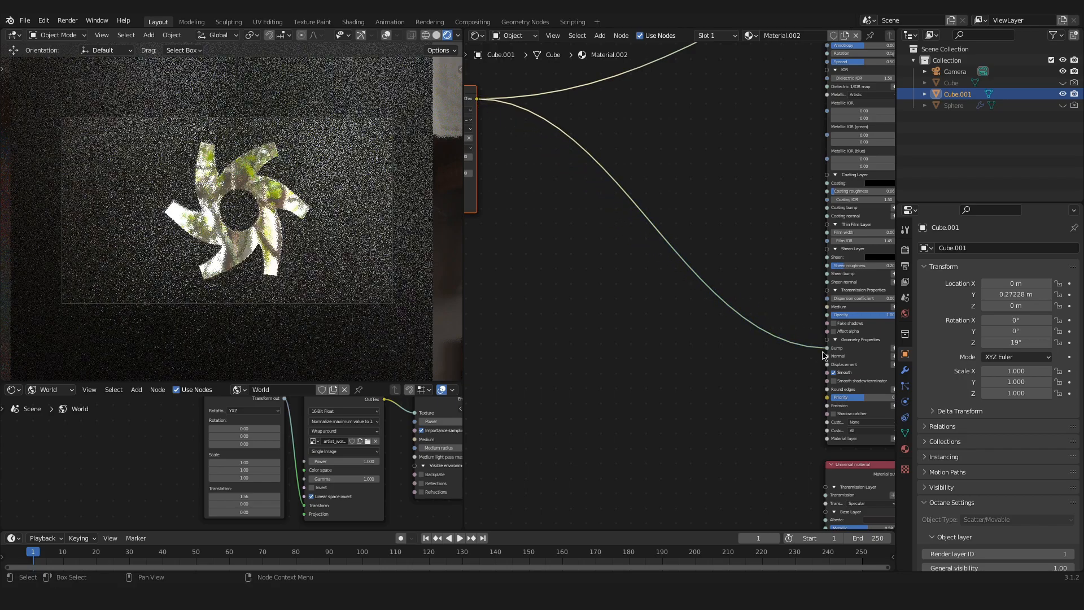
Examine the bump effect along the emblem's edges in the rendered viewport, both up close and from an angle
scroll(824, 354, "up", 4)
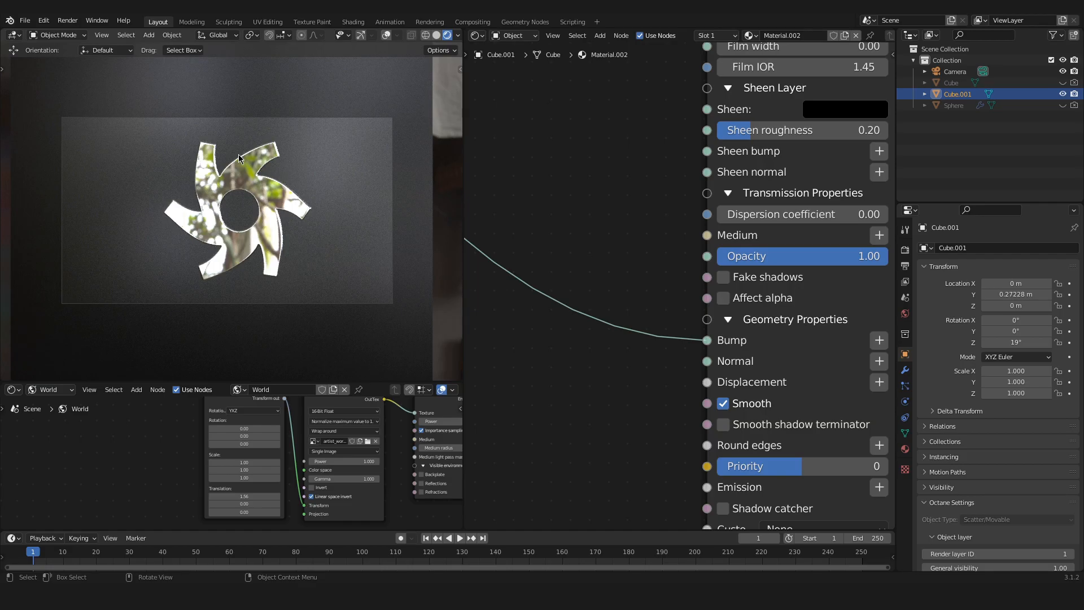
scroll(251, 258, "up", 10)
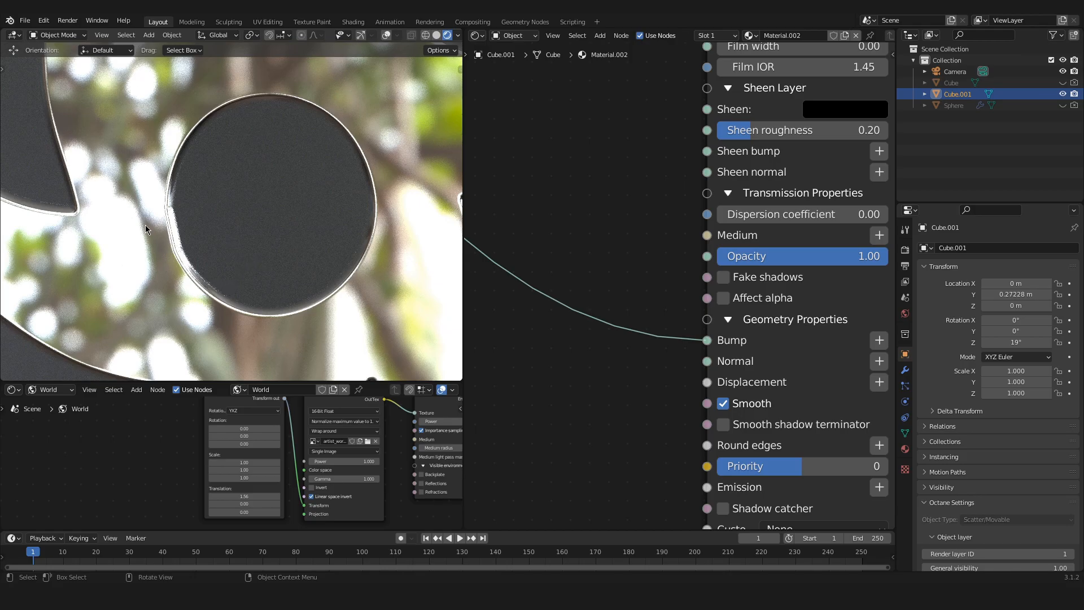
scroll(158, 239, "down", 10)
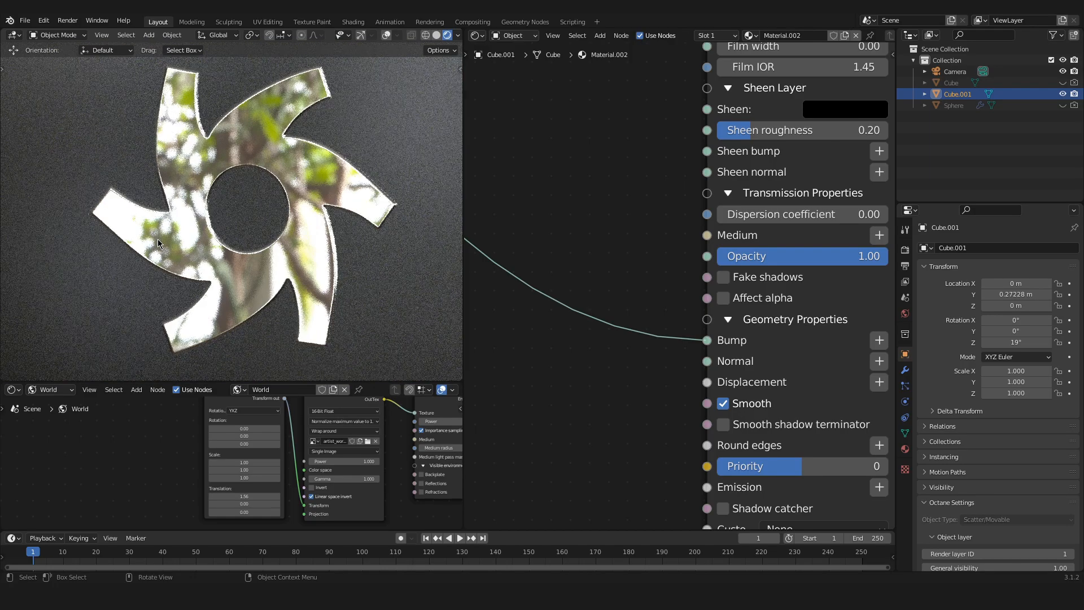
scroll(157, 243, "down", 4)
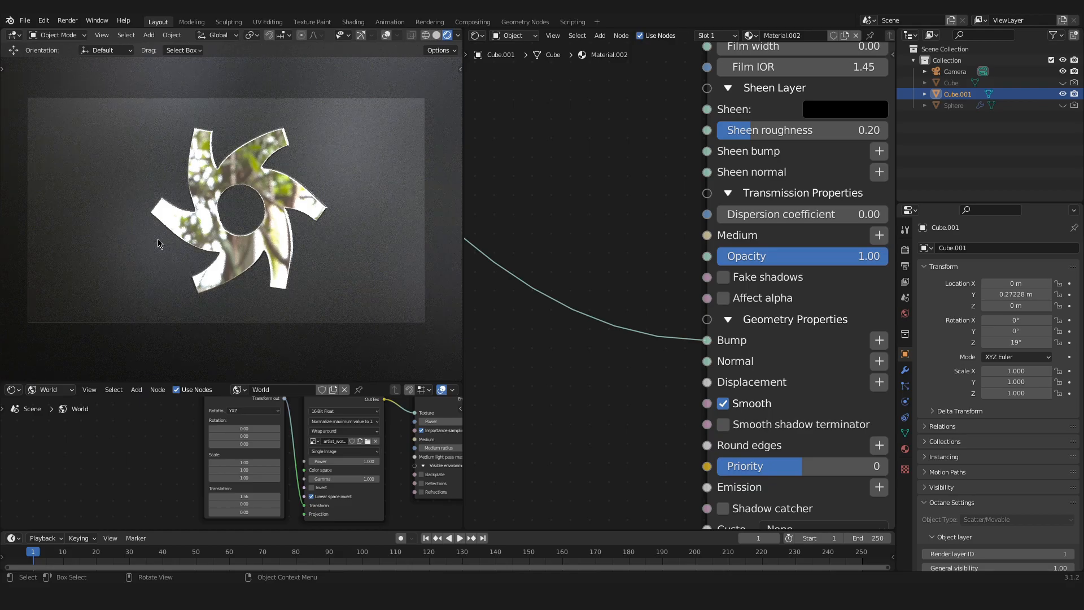
scroll(321, 214, "up", 10)
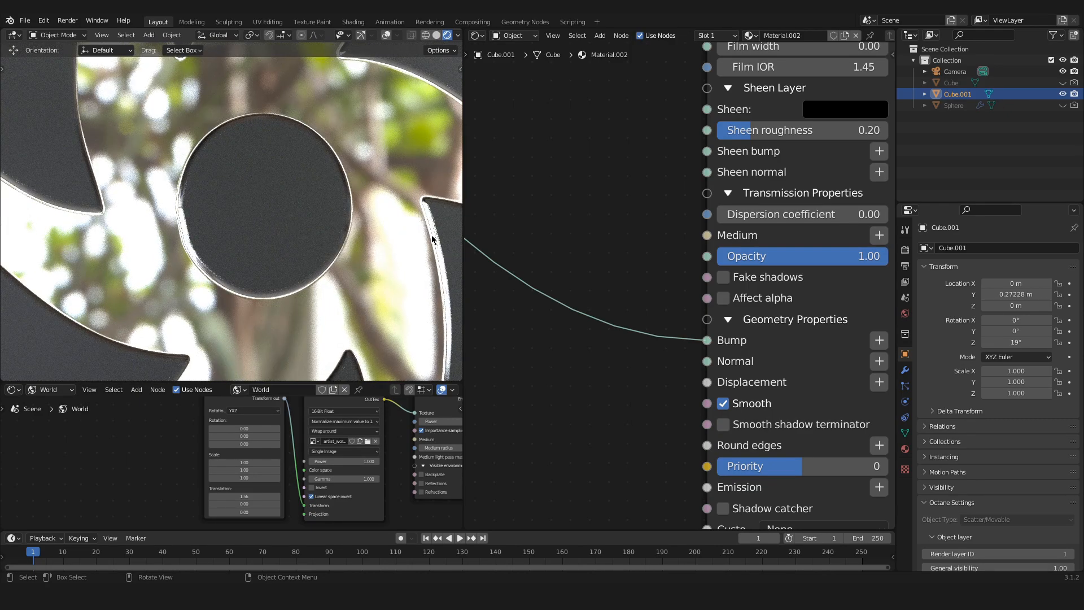
middle_click_drag(373, 251, 242, 232)
scroll(242, 232, "up", 8)
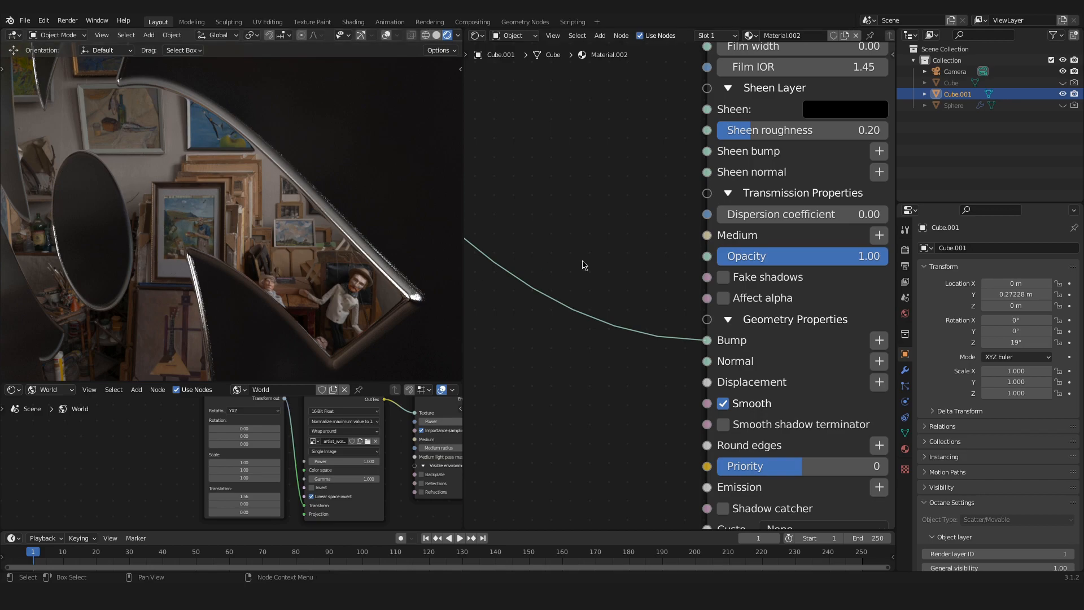
Insert an Invert texture node into the link between the Image Tex node and the upper Universal material's Bump input
scroll(581, 262, "down", 4)
middle_click_drag(601, 185, 742, 317)
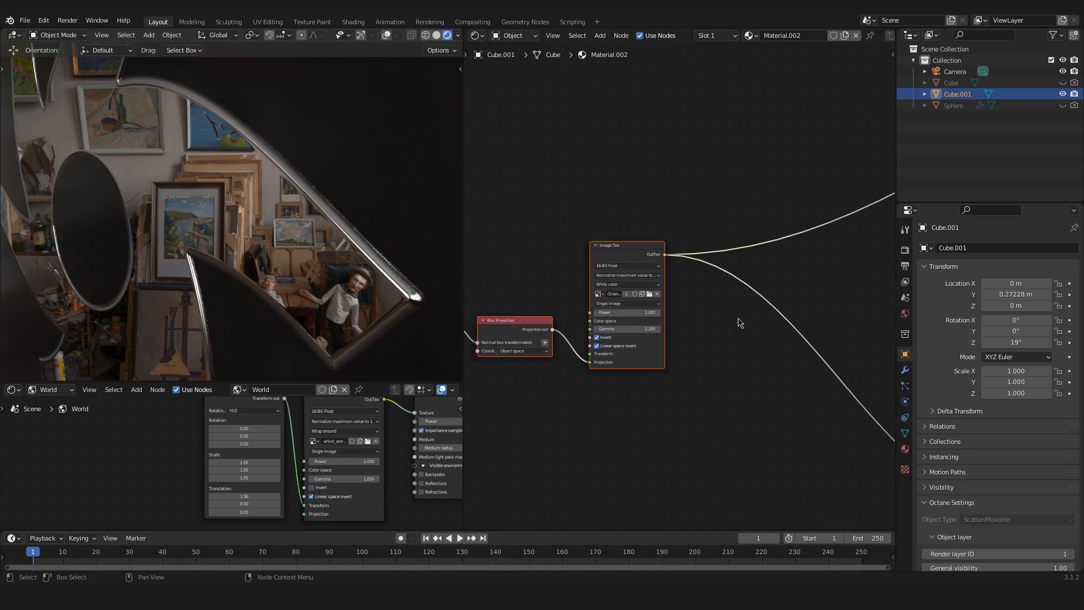
left_click_drag(608, 251, 612, 237)
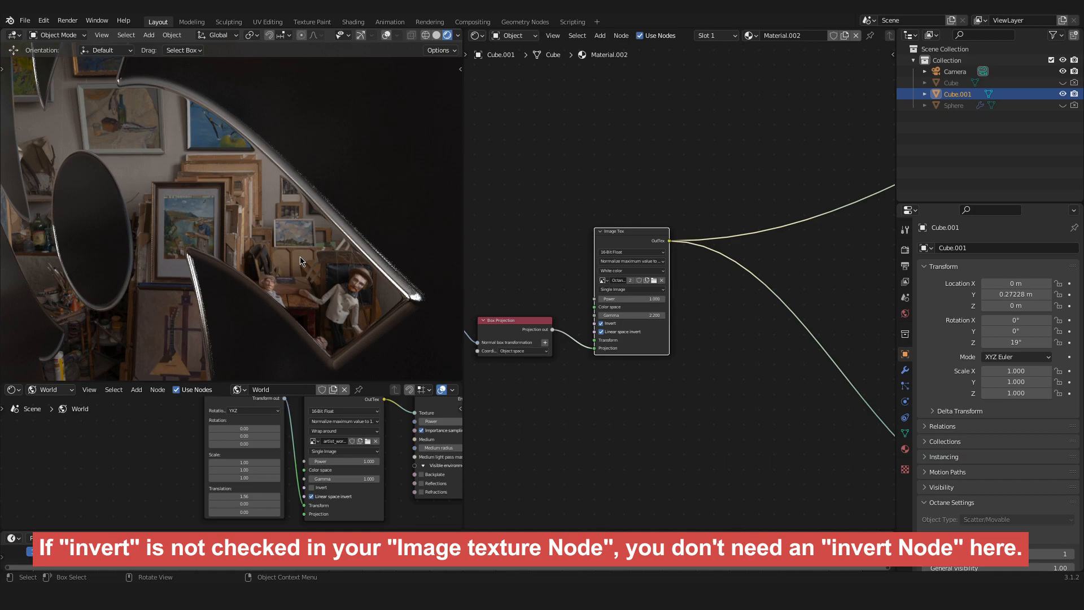
middle_click_drag(695, 430, 652, 348)
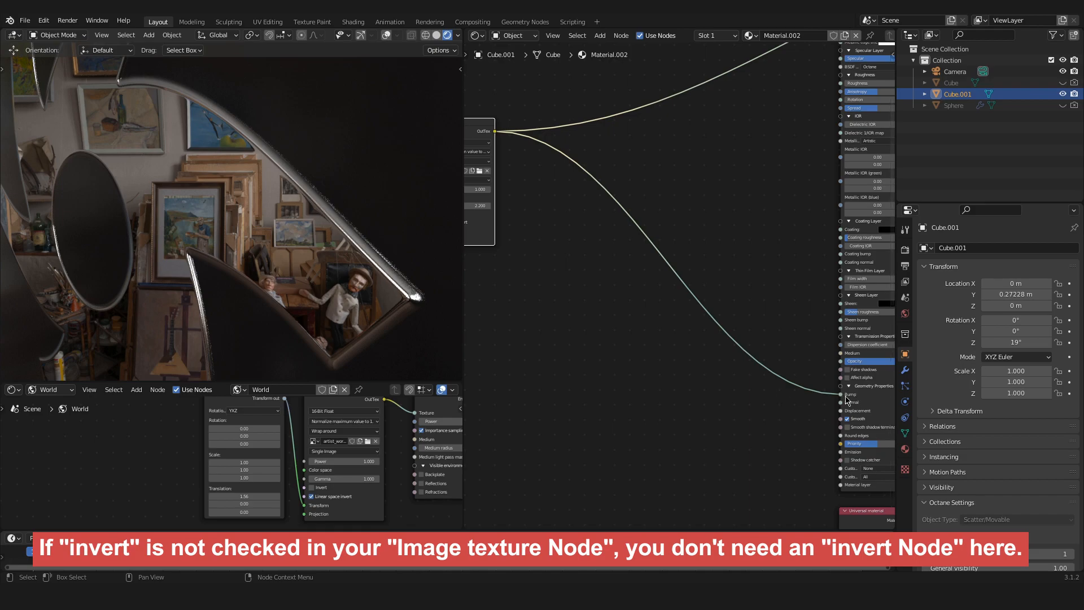
middle_click_drag(756, 383, 761, 408)
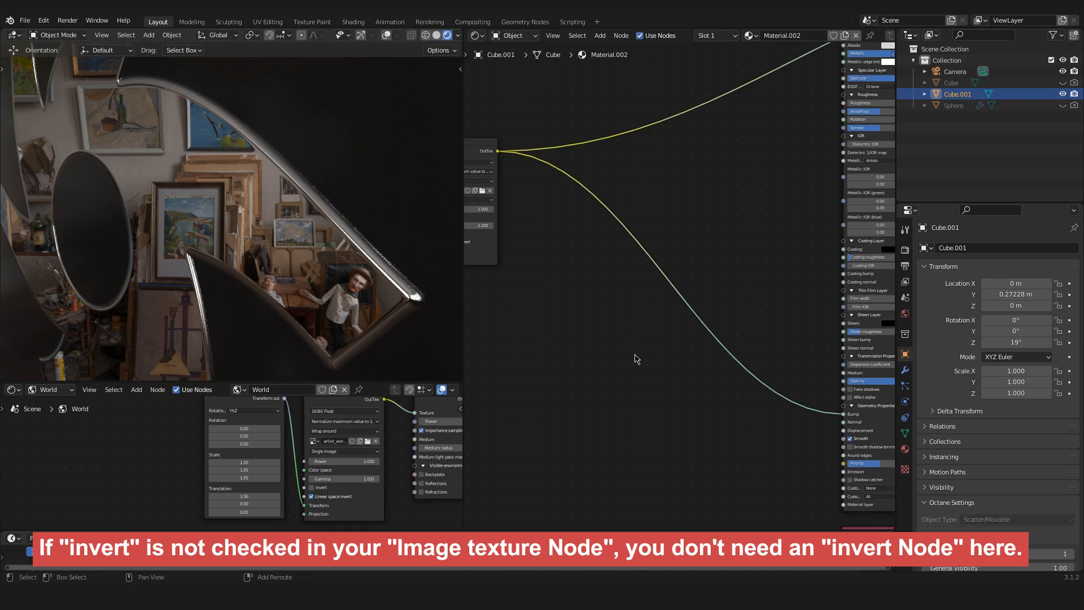
key("shift+a")
left_click(624, 339)
type("i")
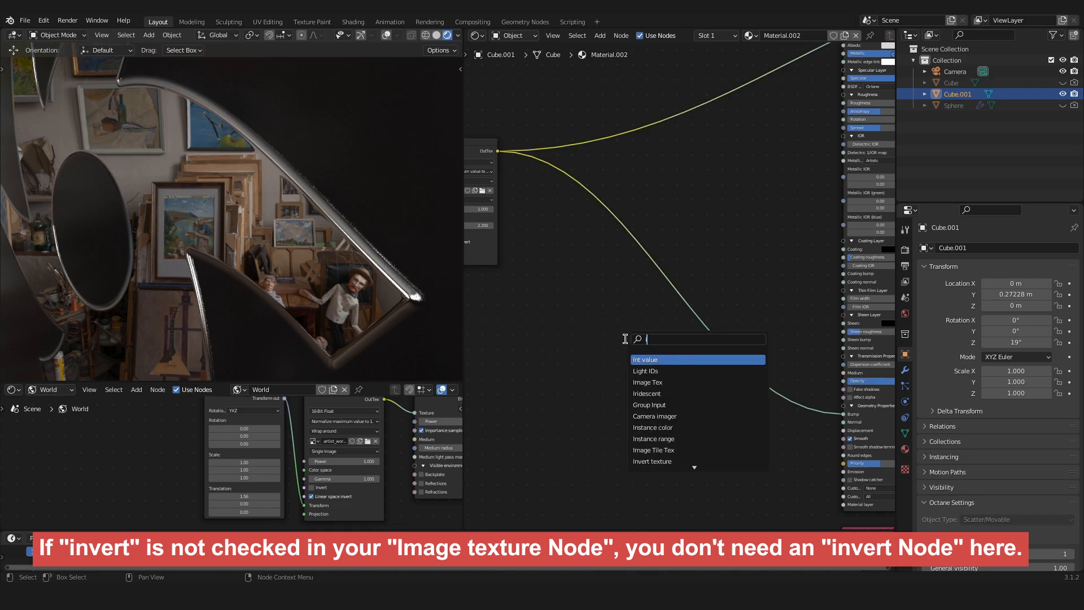
type("nver")
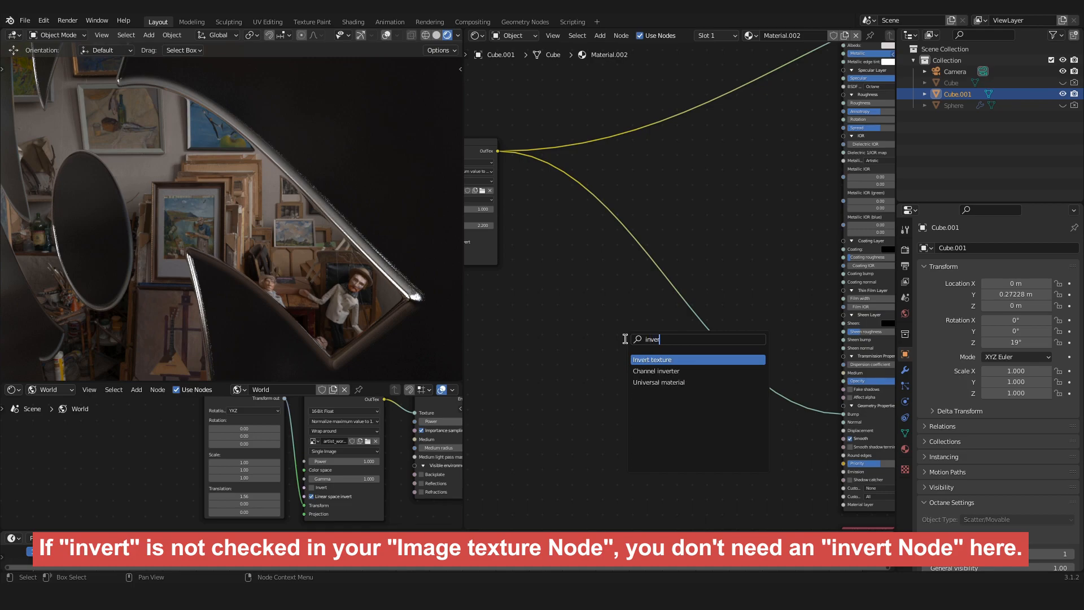
left_click(681, 361)
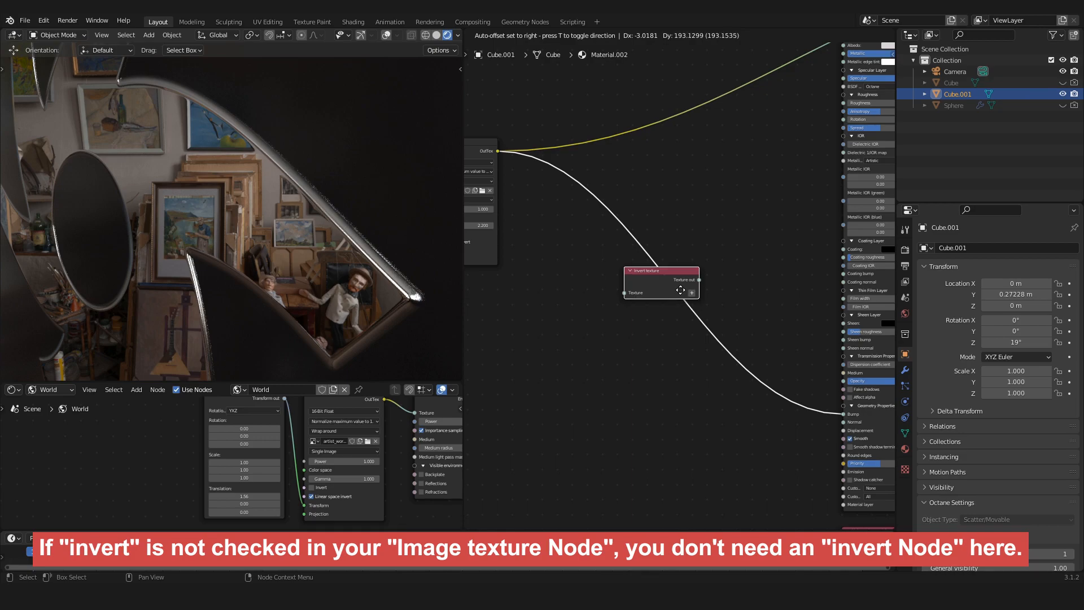
left_click(680, 290)
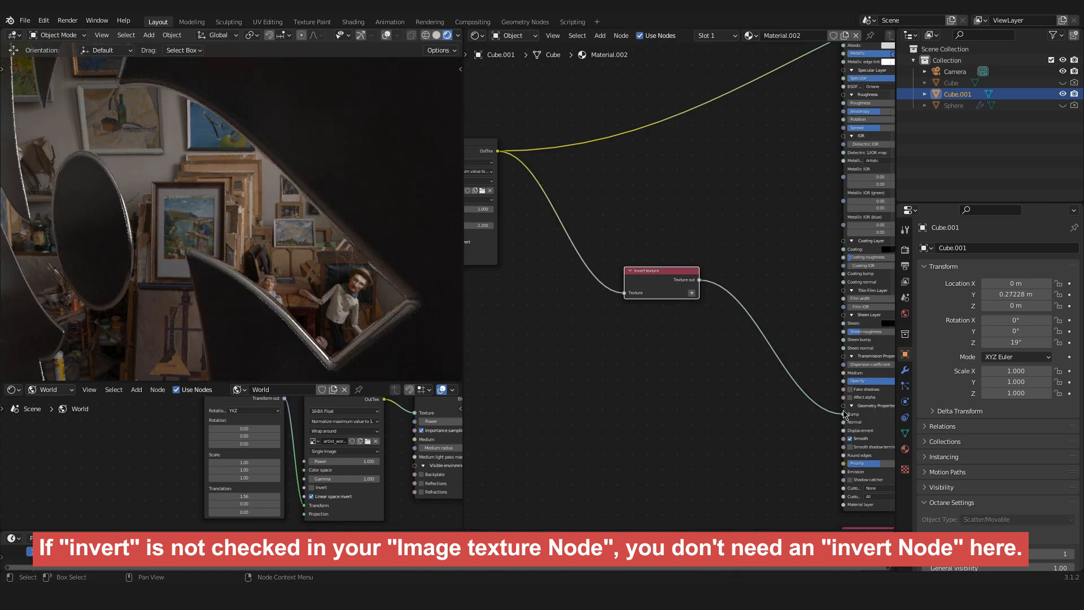
Return the viewport to the camera view and link the Invert texture output to the lower Universal material's Bump input as well
scroll(823, 399, "down", 2)
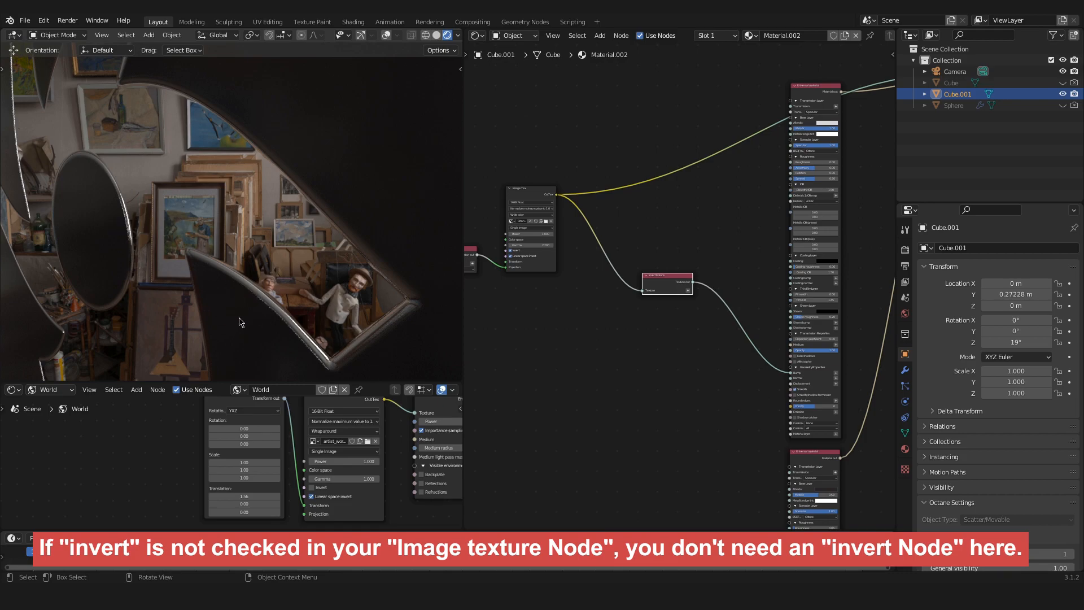
mouse_move(270, 304)
middle_mouse_down()
mouse_move(244, 315)
mouse_move(249, 306)
middle_mouse_up()
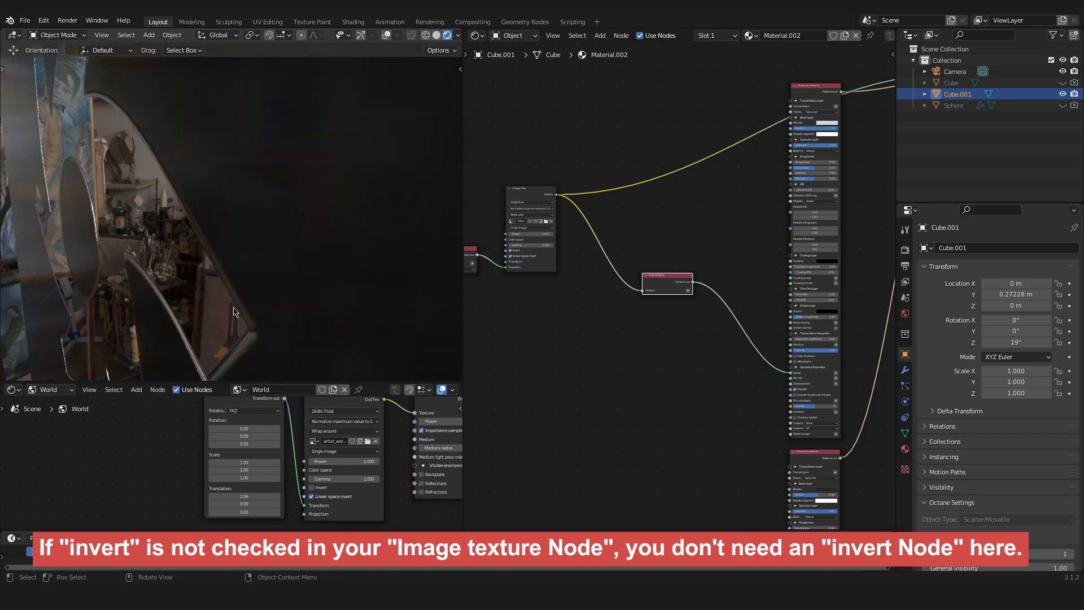
middle_click_drag(182, 320, 240, 300)
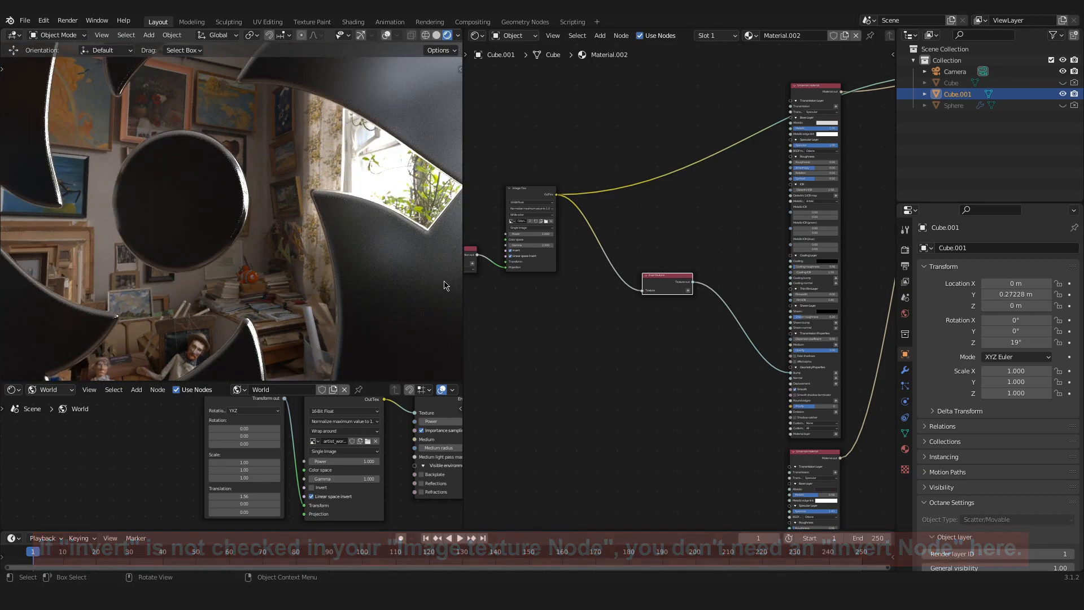
key("KP_0")
scroll(368, 273, "down", 7)
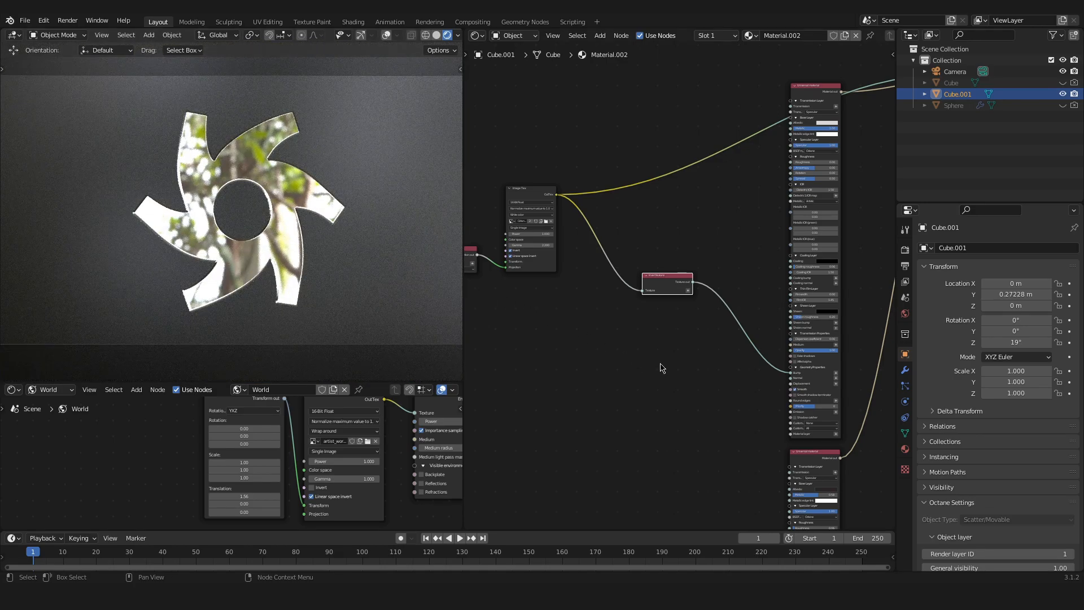
middle_click_drag(659, 368, 642, 210)
scroll(660, 164, "up", 3)
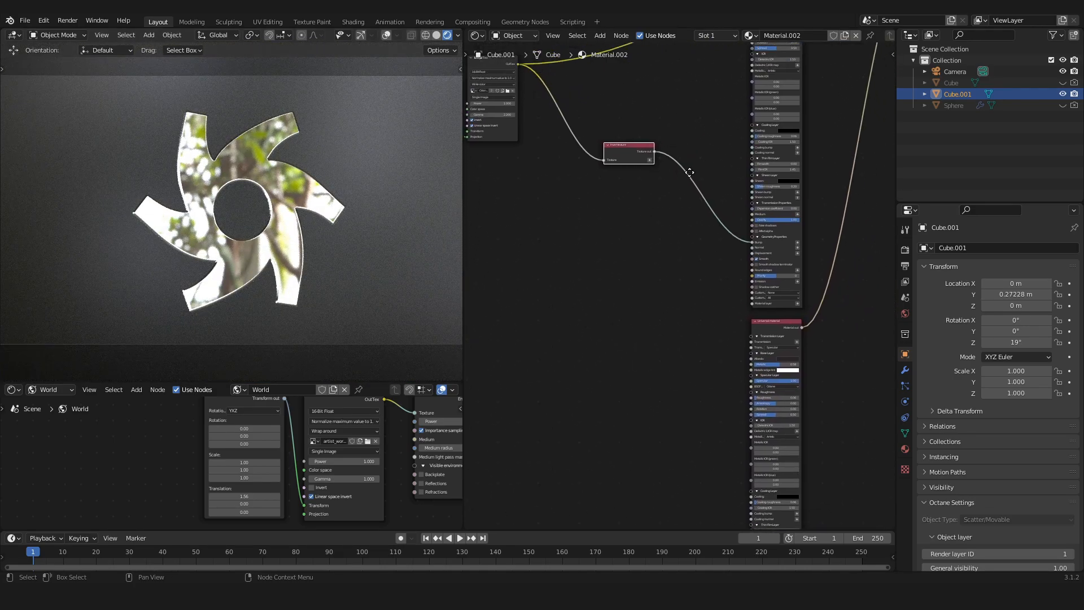
middle_click_drag(660, 164, 676, 250)
scroll(668, 243, "up", 1)
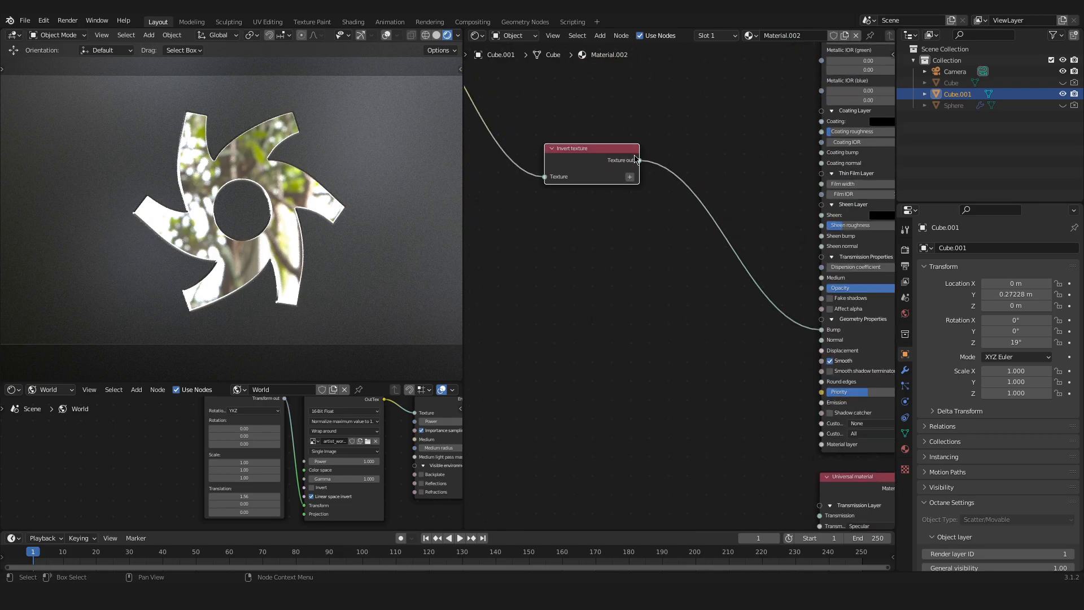
left_click_drag(639, 161, 816, 320)
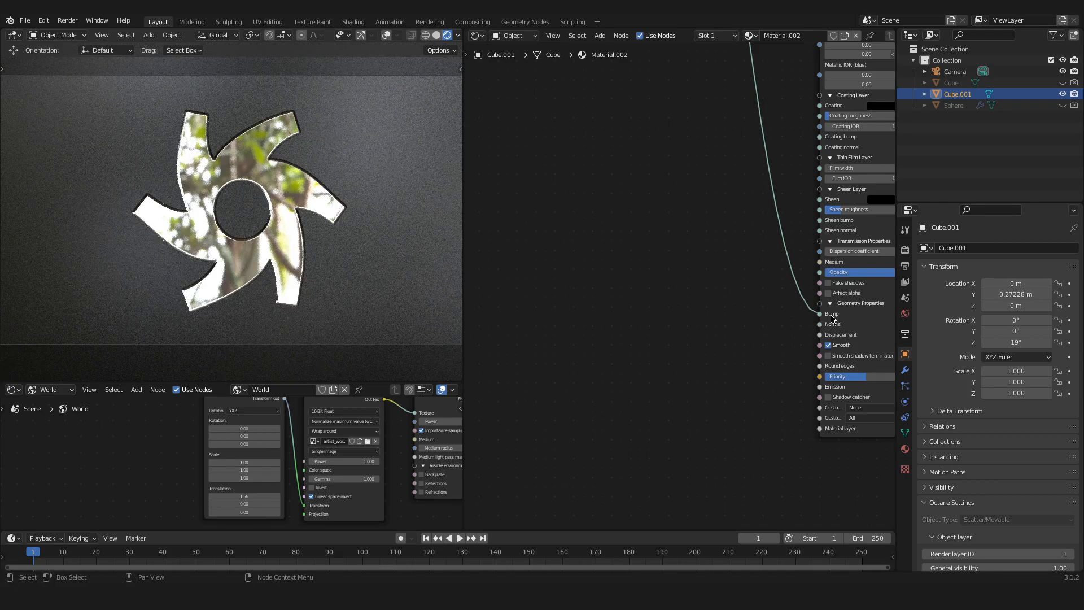
Examine the links from Image Tex through Invert texture to both Bump inputs, and the emblem's rendered edges up close
scroll(707, 334, "up", 2)
scroll(732, 357, "down", 5)
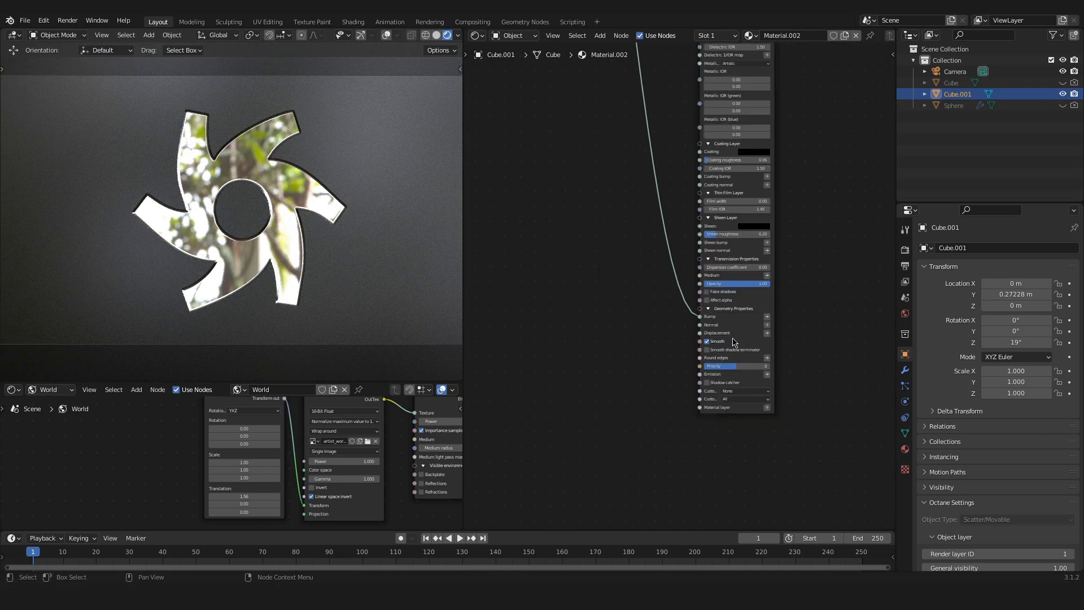
middle_click_drag(740, 338, 675, 348)
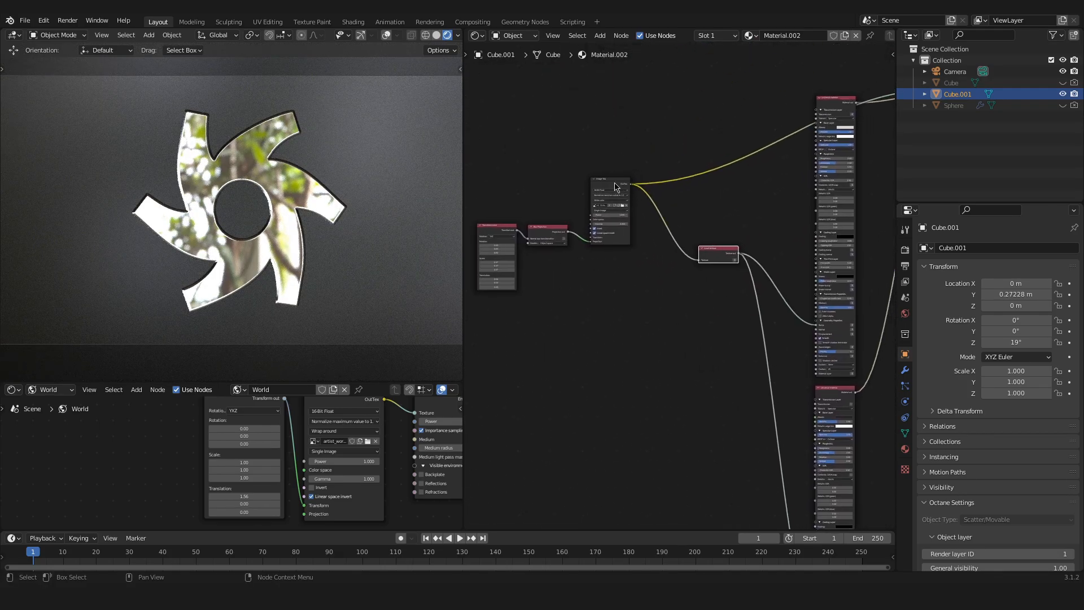
scroll(718, 262, "up", 3)
scroll(703, 262, "up", 2)
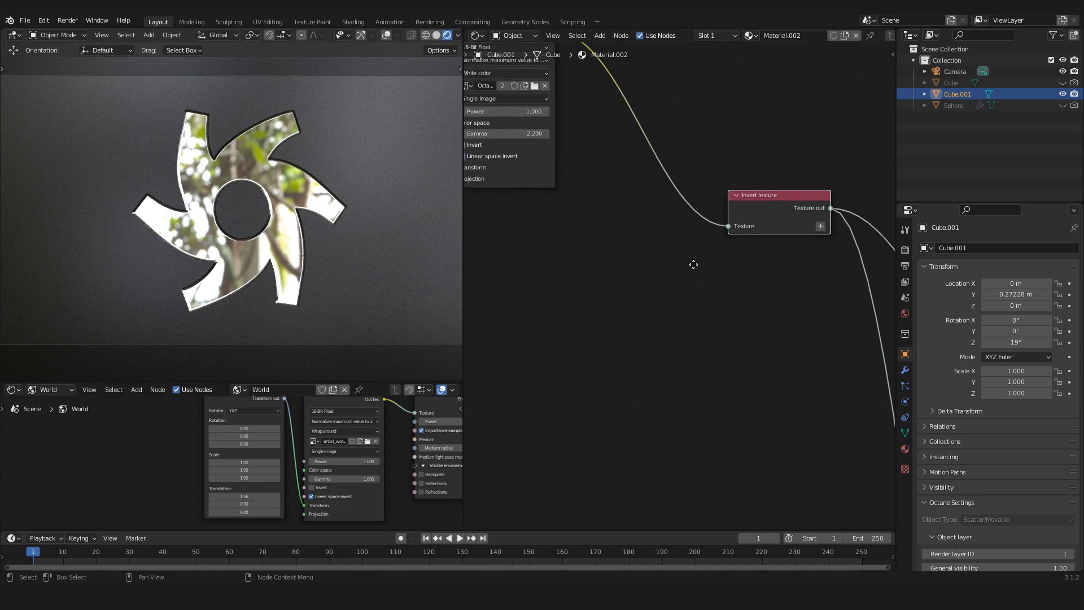
middle_click_drag(695, 261, 697, 395)
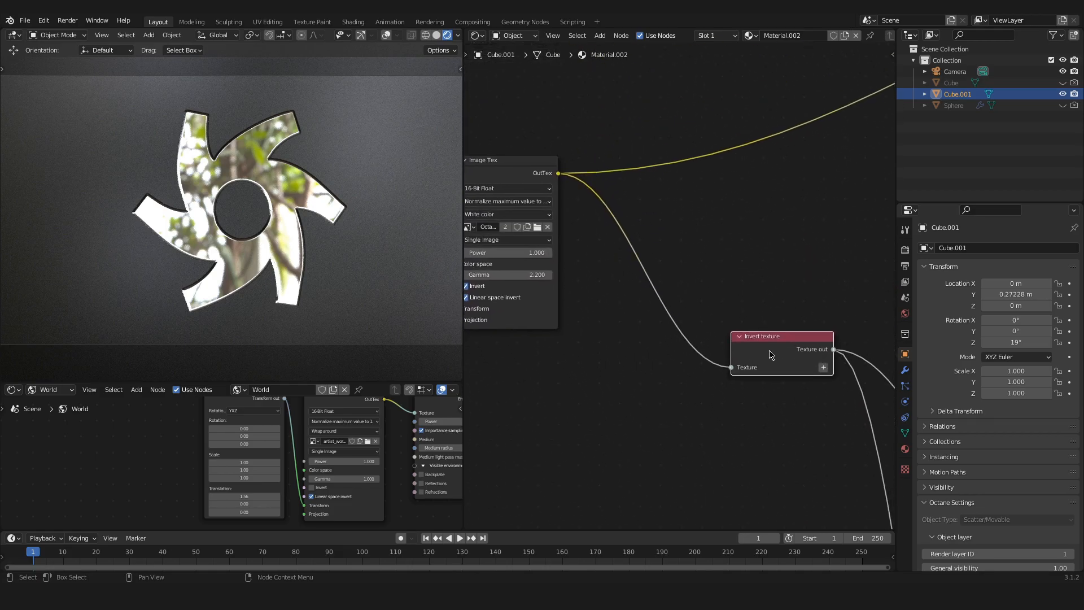
middle_click_drag(770, 354, 600, 225)
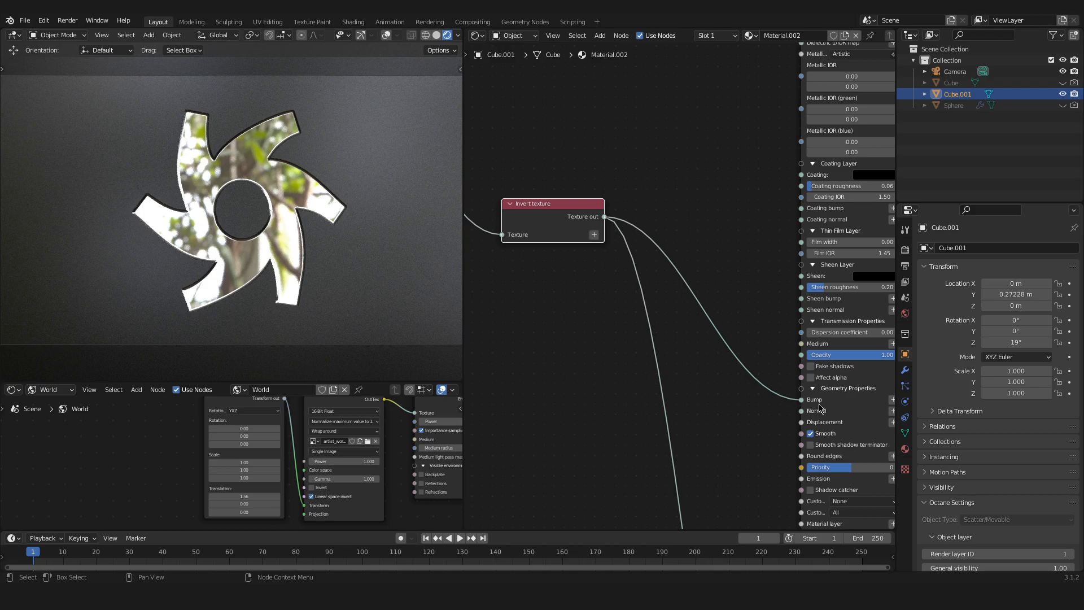
scroll(739, 322, "down", 5)
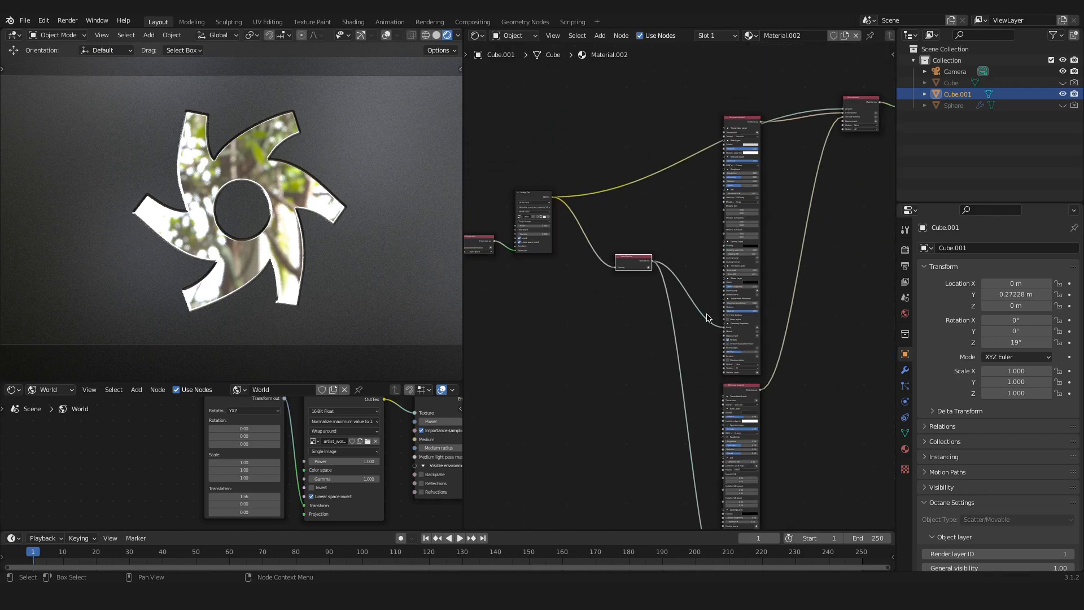
middle_click_drag(644, 310, 725, 333)
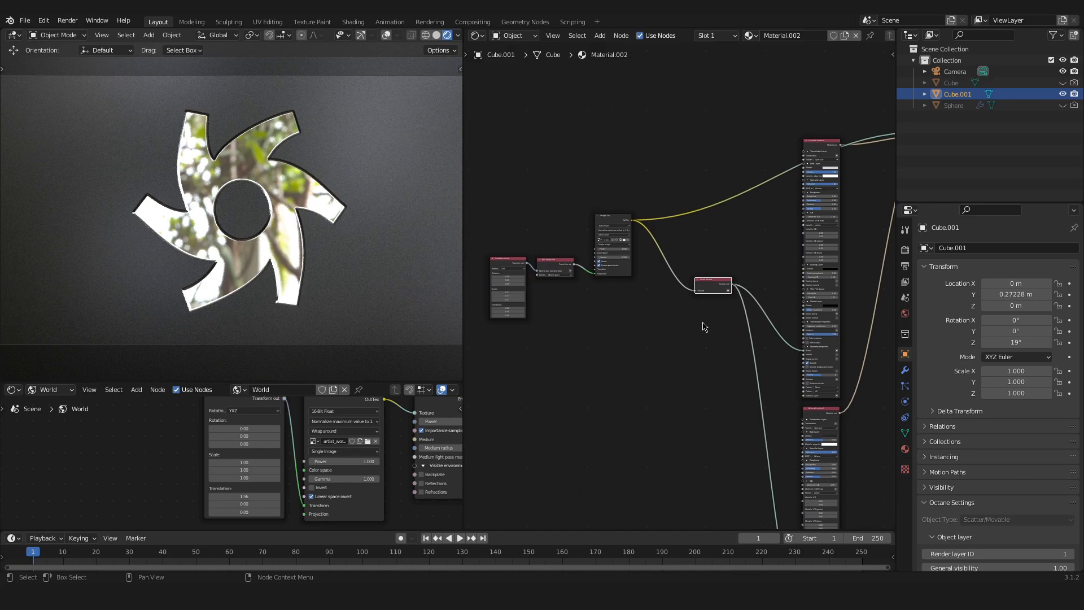
scroll(314, 214, "up", 5)
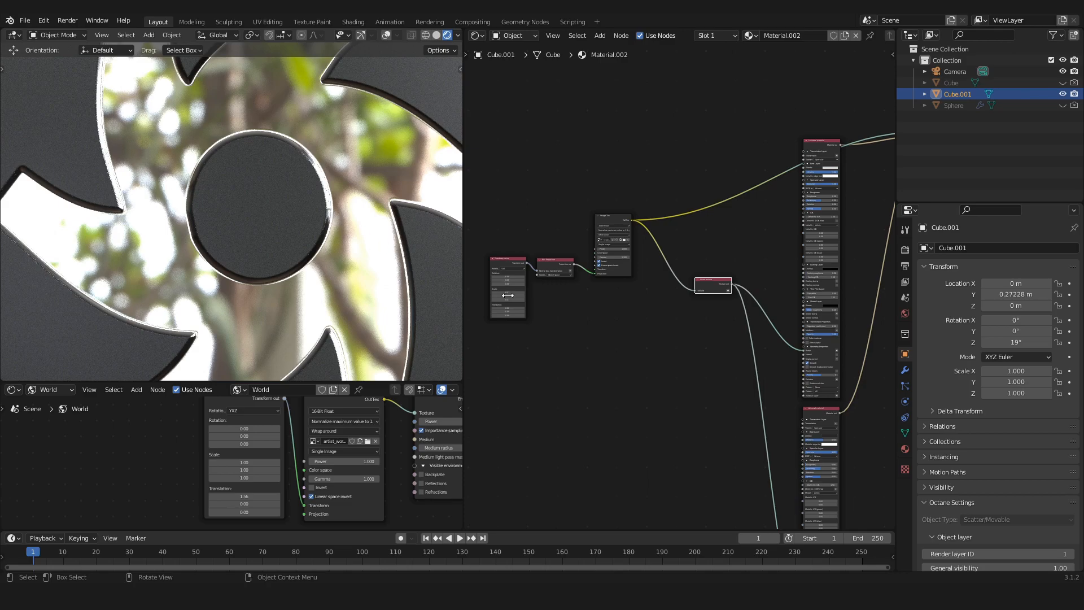
middle_click_drag(616, 346, 659, 271)
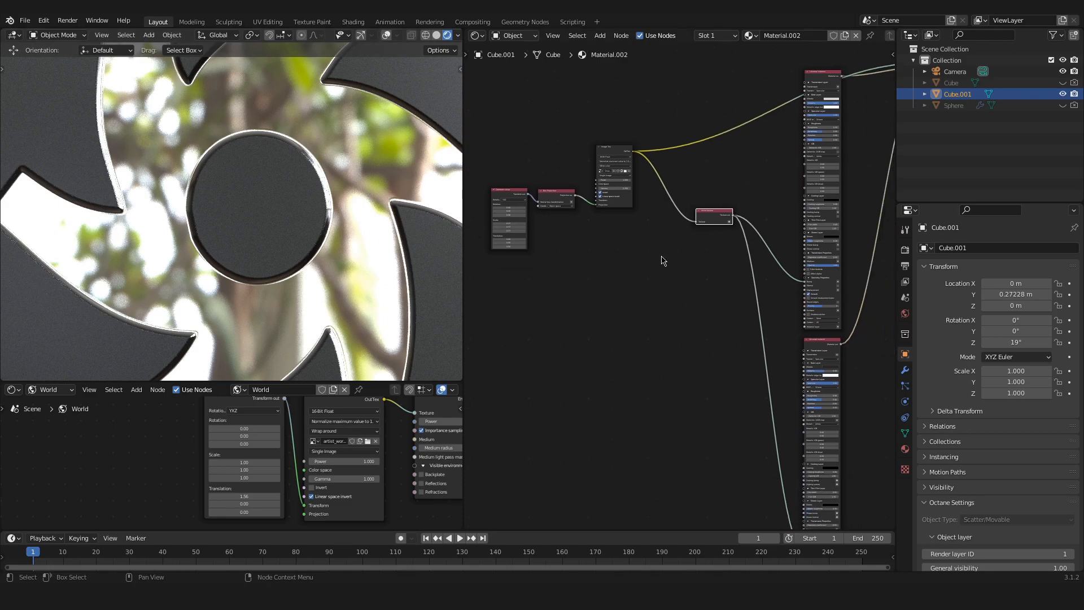
Insert a Gradient Tex node into the link between the Image Tex node and the Invert texture node
scroll(662, 257, "up", 6)
middle_click_drag(657, 228, 682, 302)
scroll(682, 301, "up", 4)
key("shift+a")
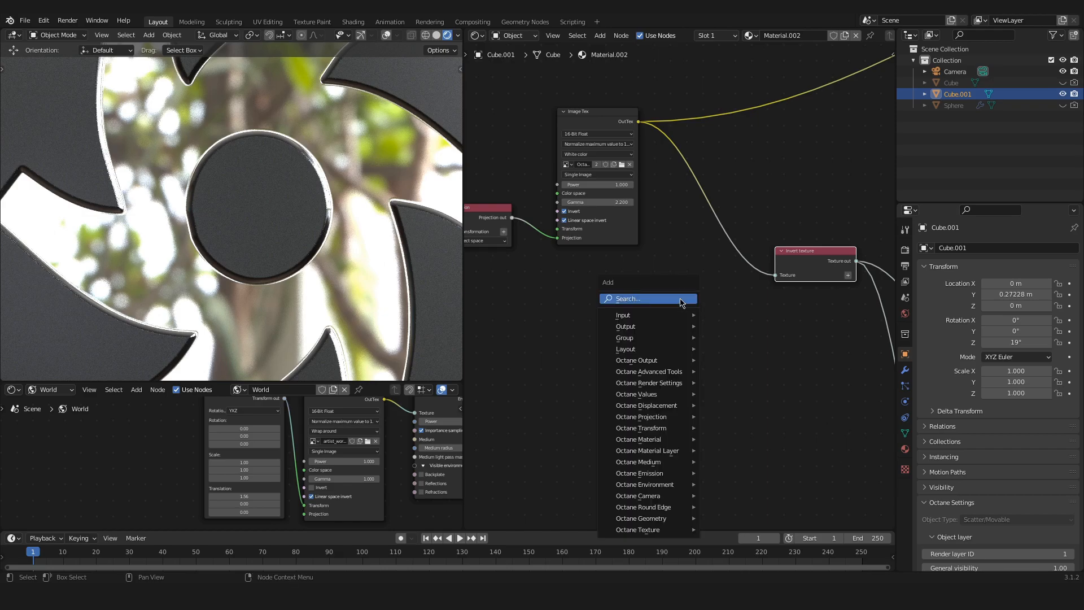
left_click(681, 299)
type("gra")
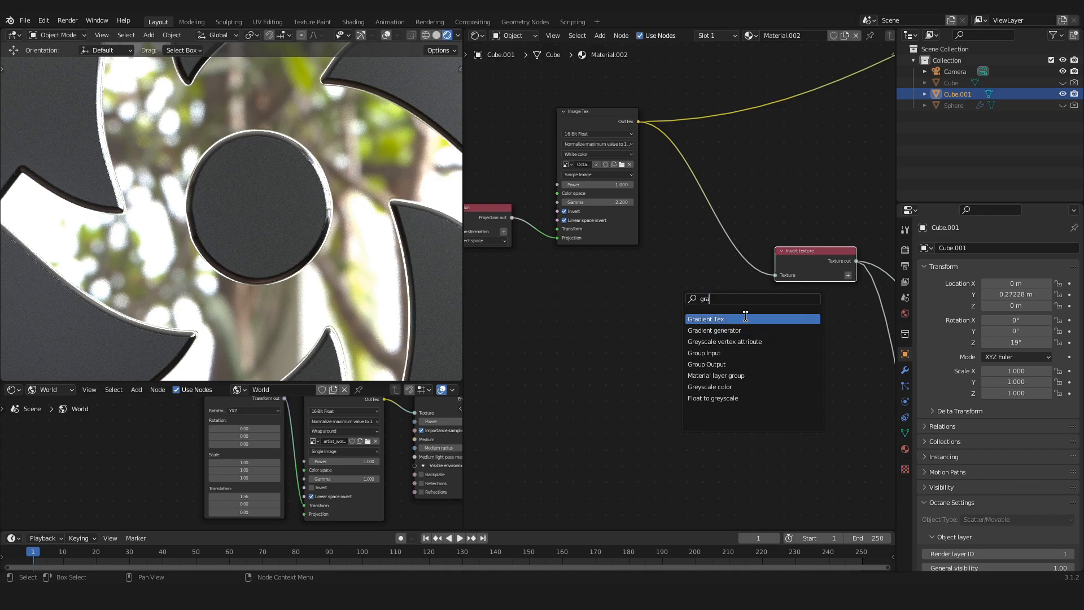
left_click(746, 319)
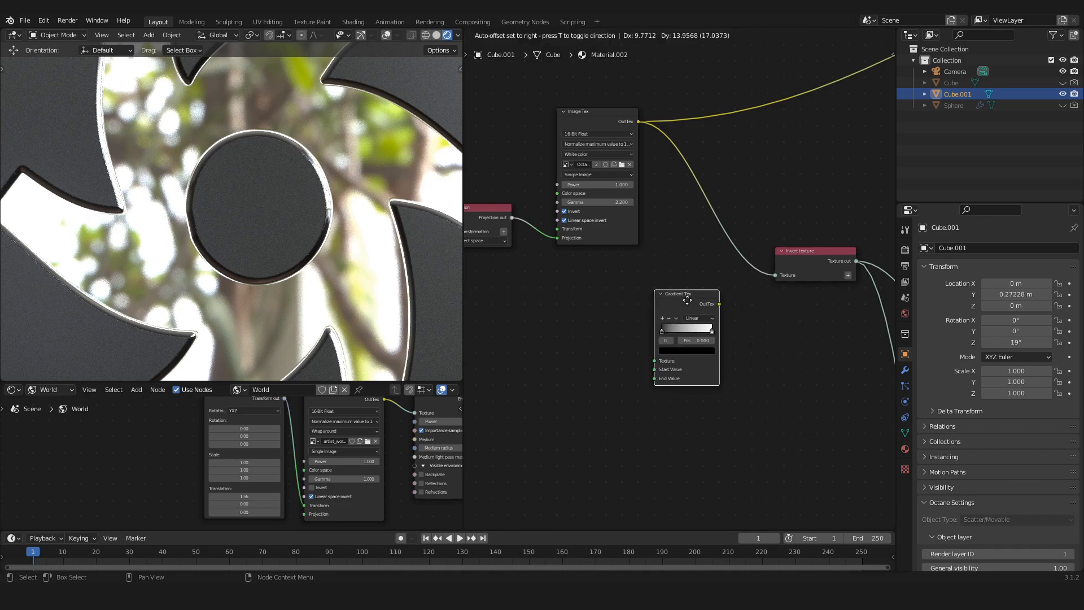
left_click(709, 198)
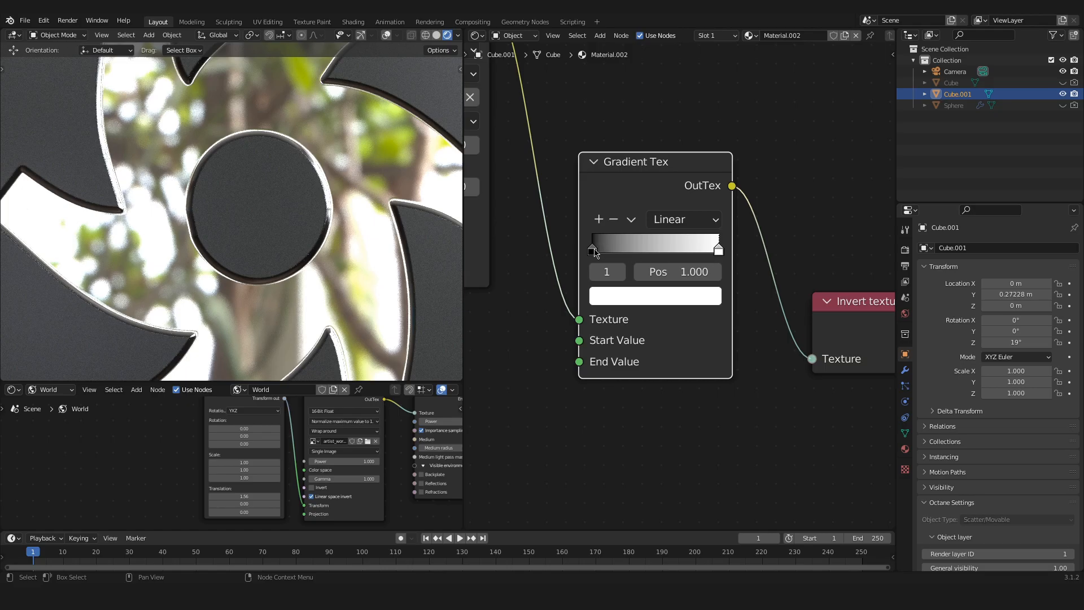
Move the gradient's white stop to position 0.864 and examine the emblem's rendered edges up close and from farther out
mouse_move(595, 254)
left_mouse_down()
mouse_move(610, 255)
mouse_move(591, 255)
left_mouse_up()
left_click_drag(719, 253, 703, 255)
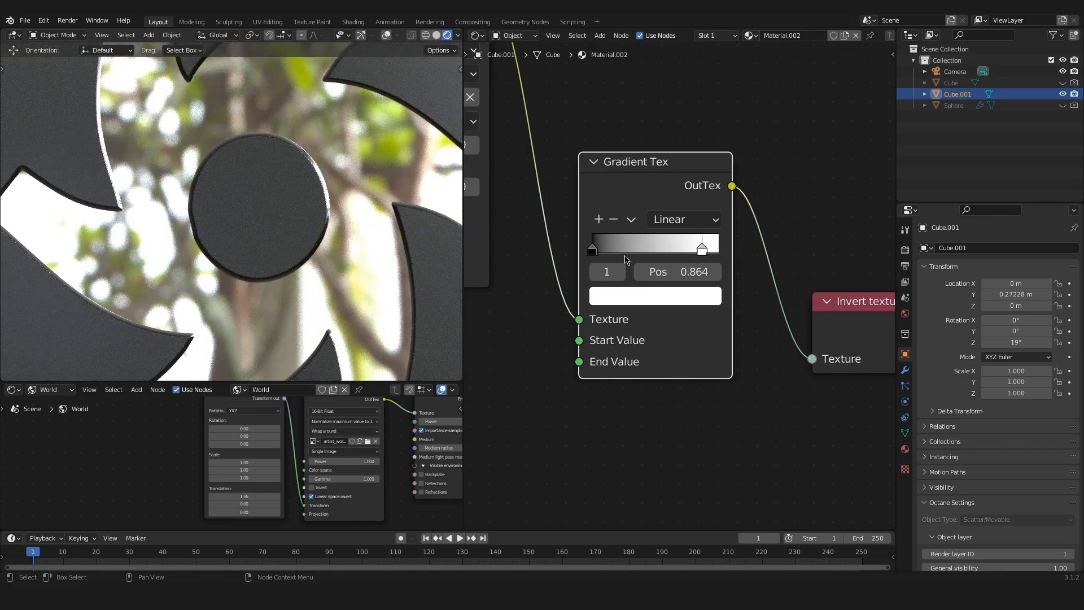
scroll(331, 248, "down", 3)
scroll(331, 248, "down", 4)
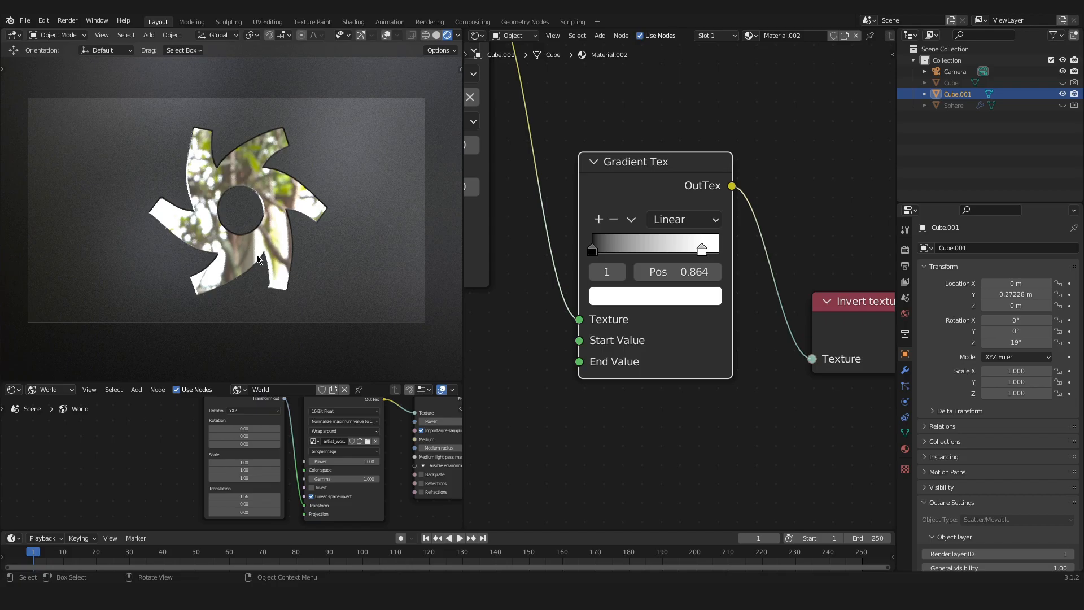
scroll(260, 261, "up", 8)
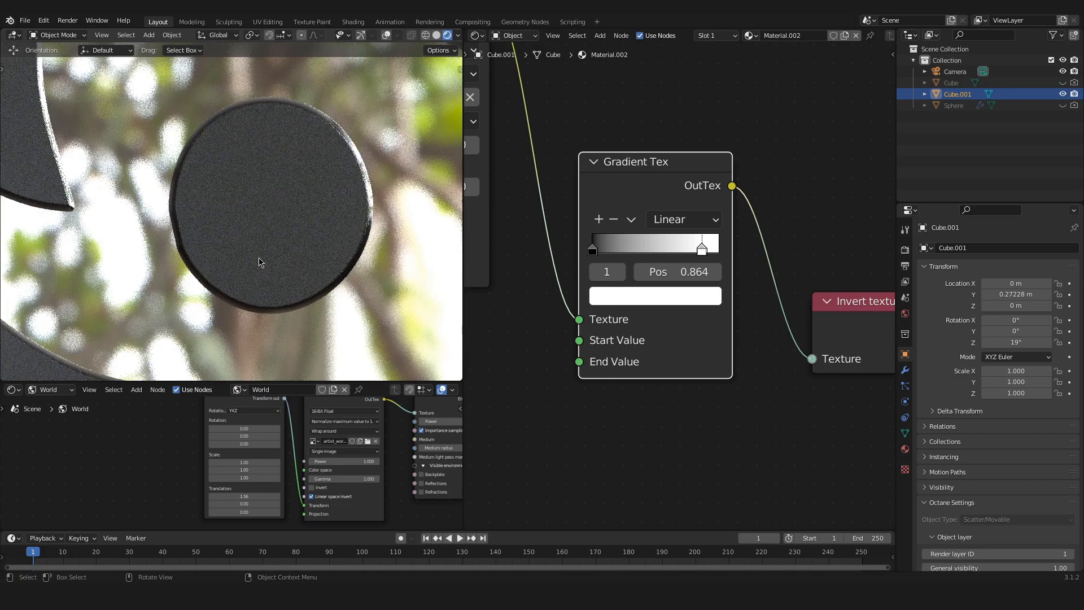
scroll(219, 238, "down", 6)
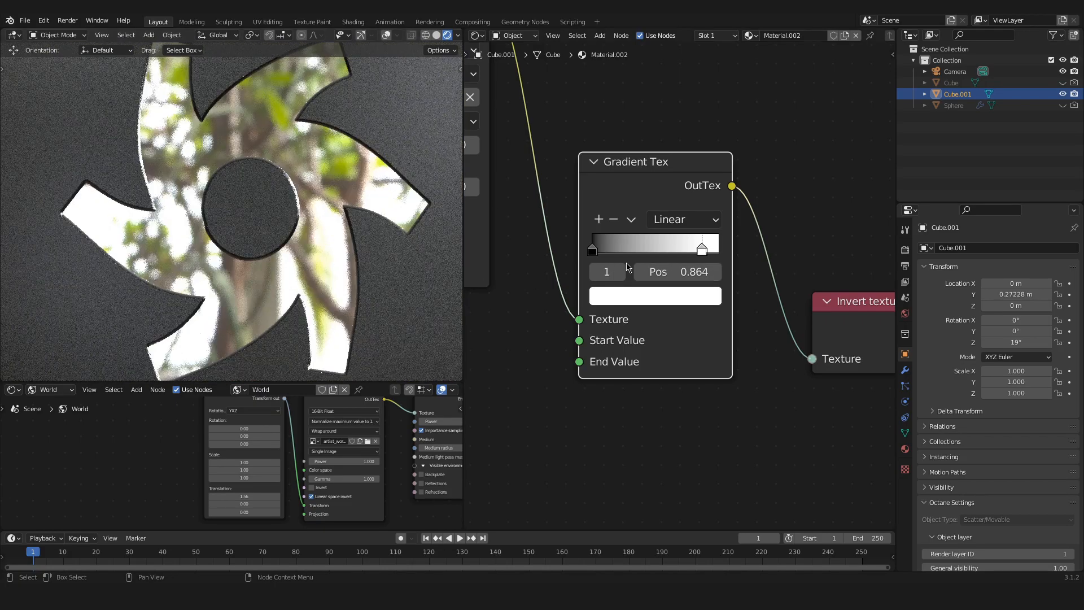
Move the white stop back to position 1.000 and try the black stop at 0.579, resetting it to 0.000
left_click_drag(702, 249, 736, 256)
left_click_drag(592, 250, 670, 255)
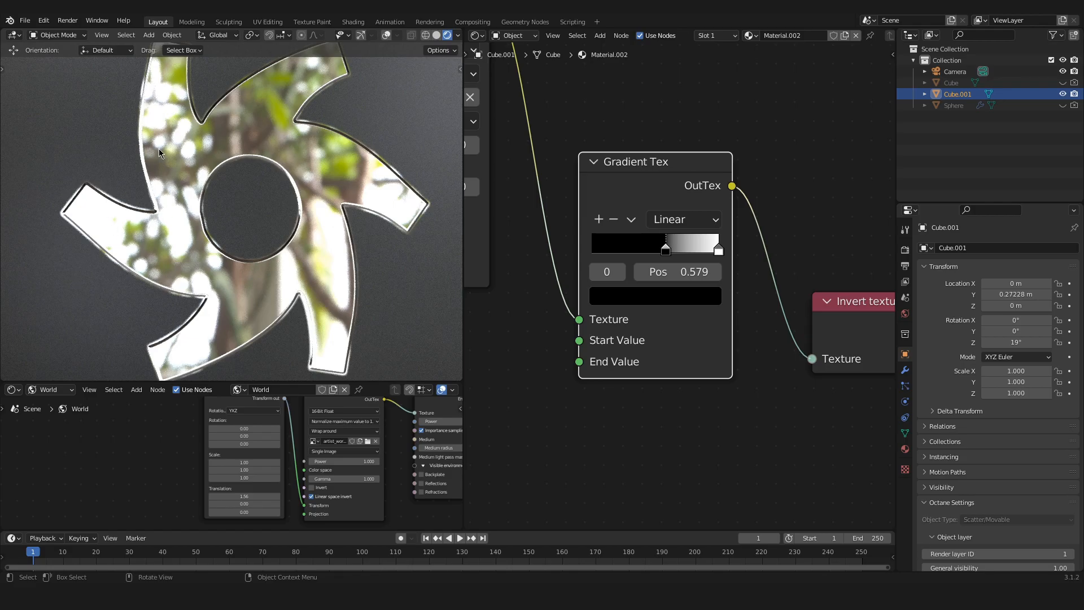
scroll(158, 148, "down", 2)
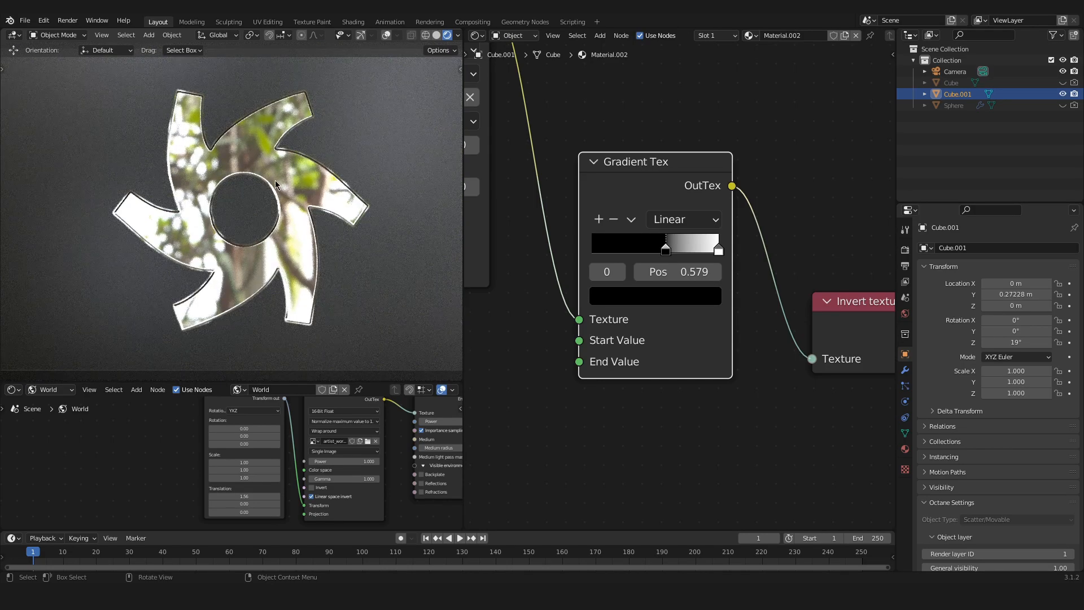
left_click_drag(667, 251, 592, 255)
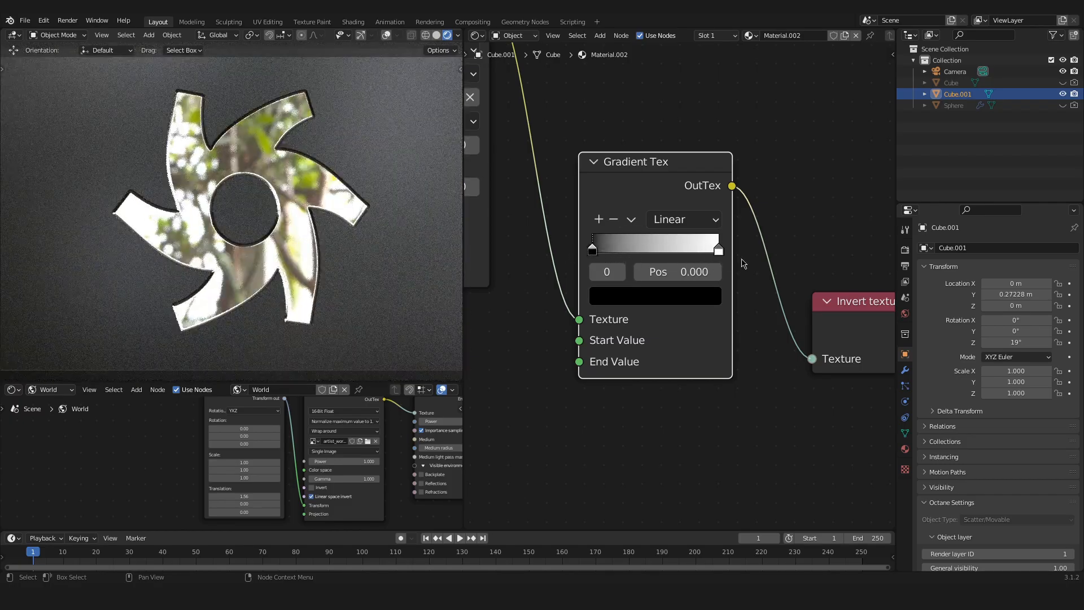
Set the gradient's white stop to position 0.879 and check the whole emblem in the rendered viewport
left_click(718, 251)
mouse_move(719, 252)
left_mouse_down()
mouse_move(694, 253)
mouse_move(703, 254)
left_mouse_up()
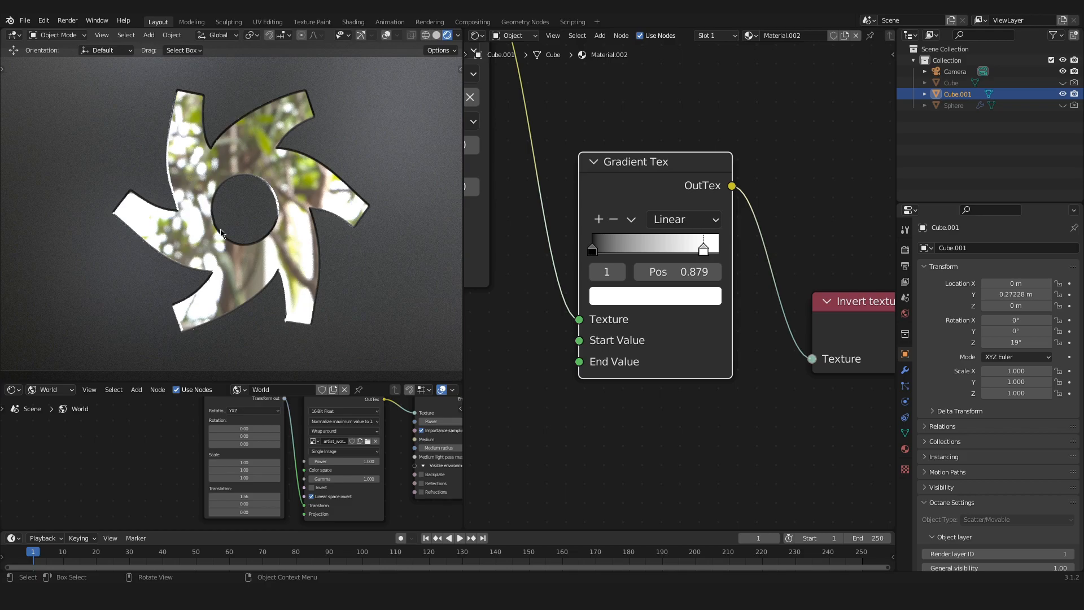
scroll(685, 368, "down", 3)
scroll(233, 253, "down", 3)
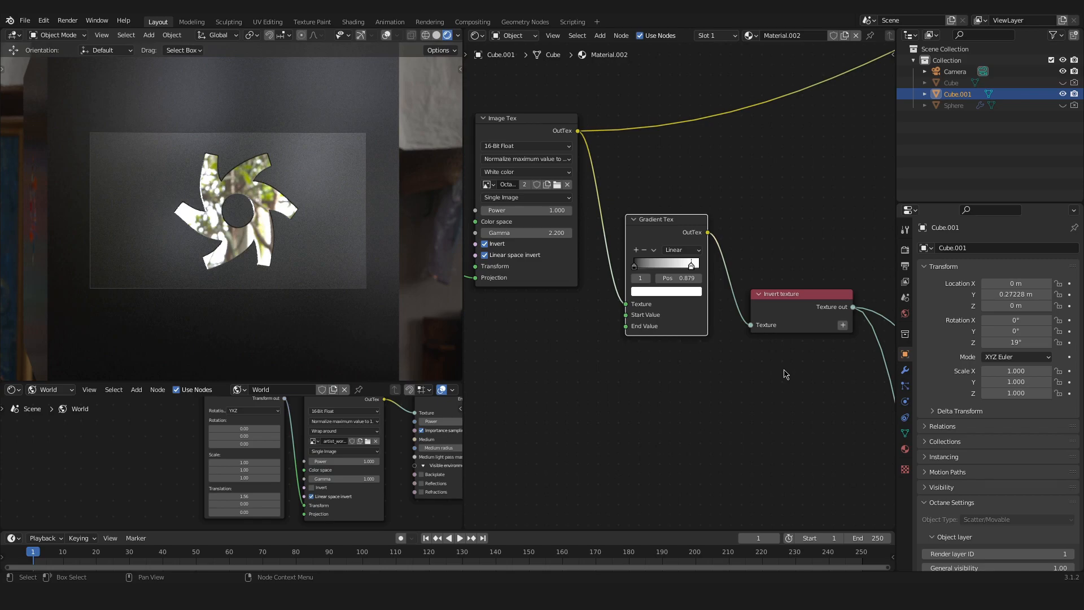
Reposition the upper Universal material node and set its Albedo to a saturated blue-violet with H 0.686, S 0.930, V 0.700
scroll(785, 374, "down", 5)
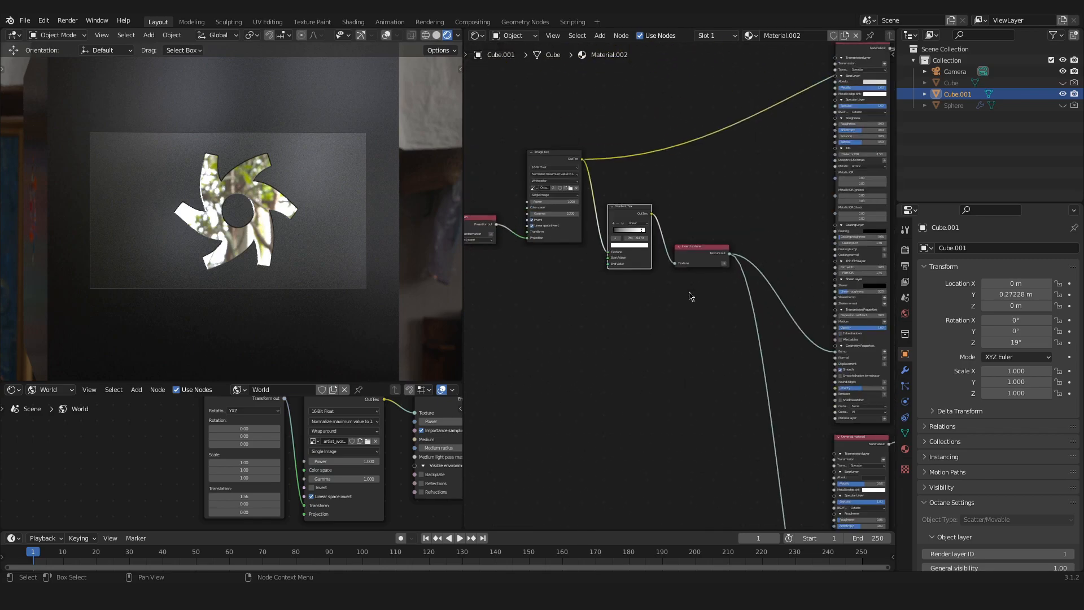
scroll(627, 373, "up", 5)
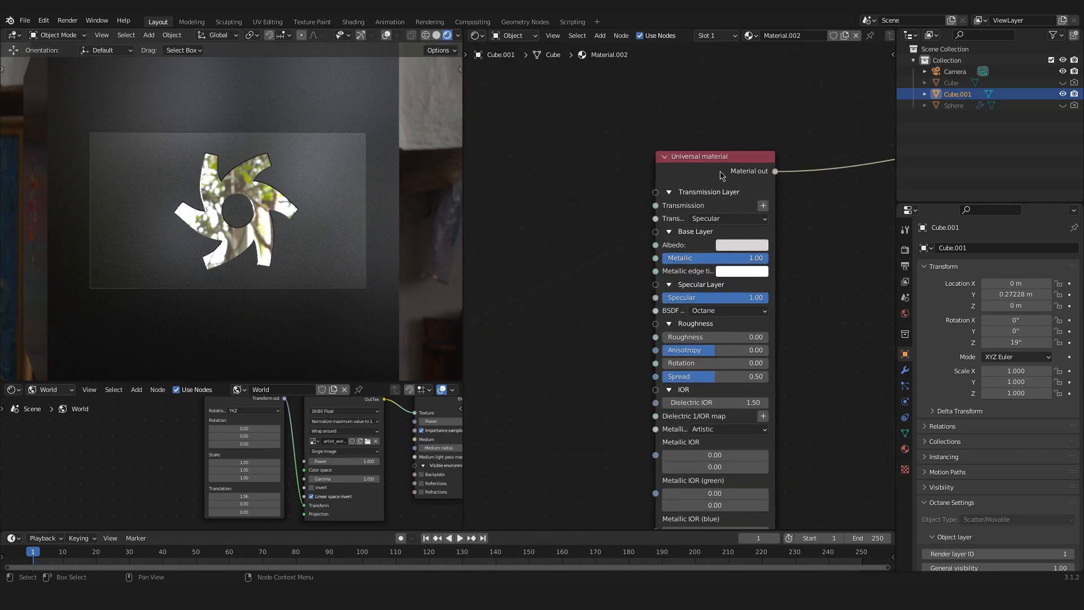
left_click_drag(722, 175, 771, 244)
middle_click_drag(624, 283, 590, 211)
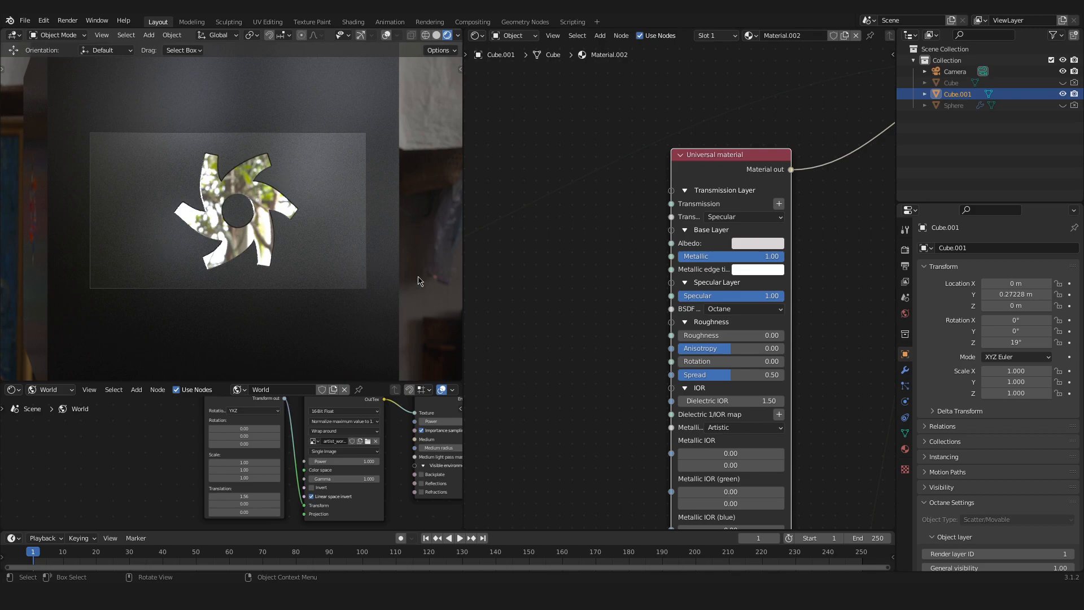
middle_click_drag(616, 272, 561, 252)
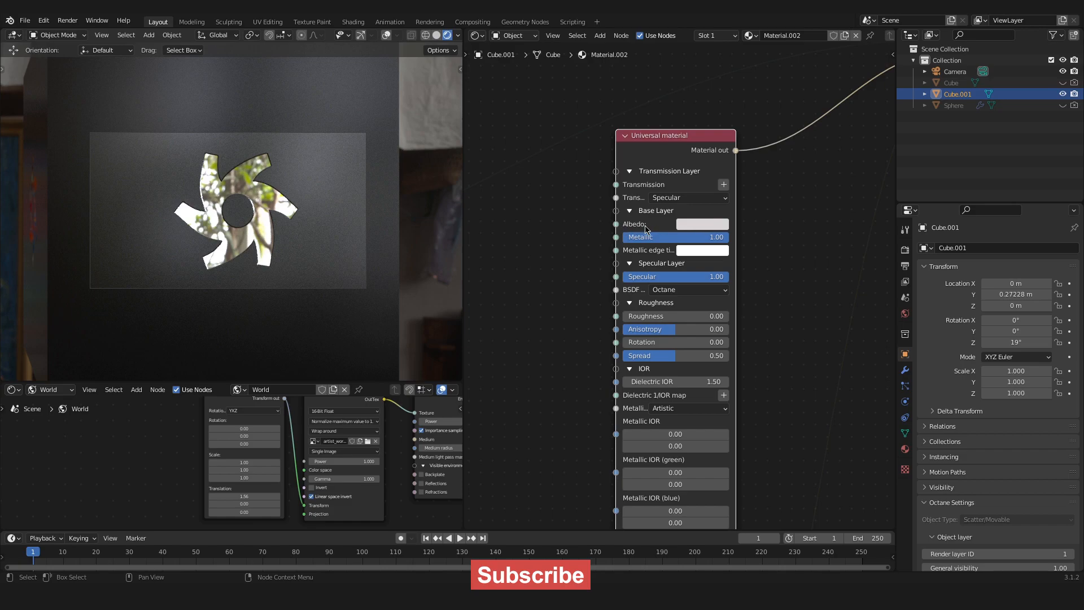
left_click(690, 225)
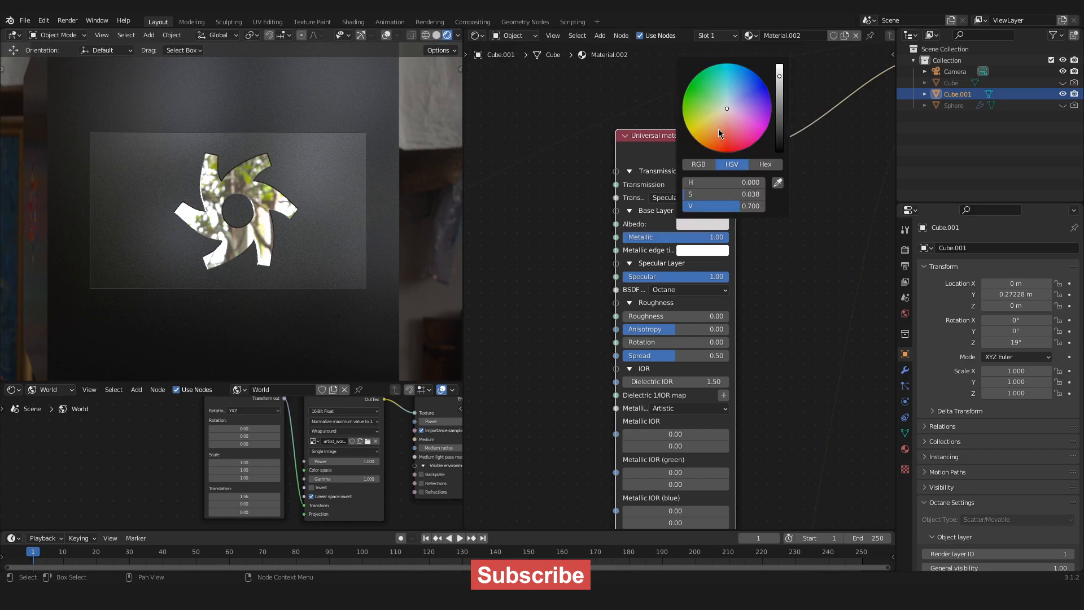
left_click(754, 107)
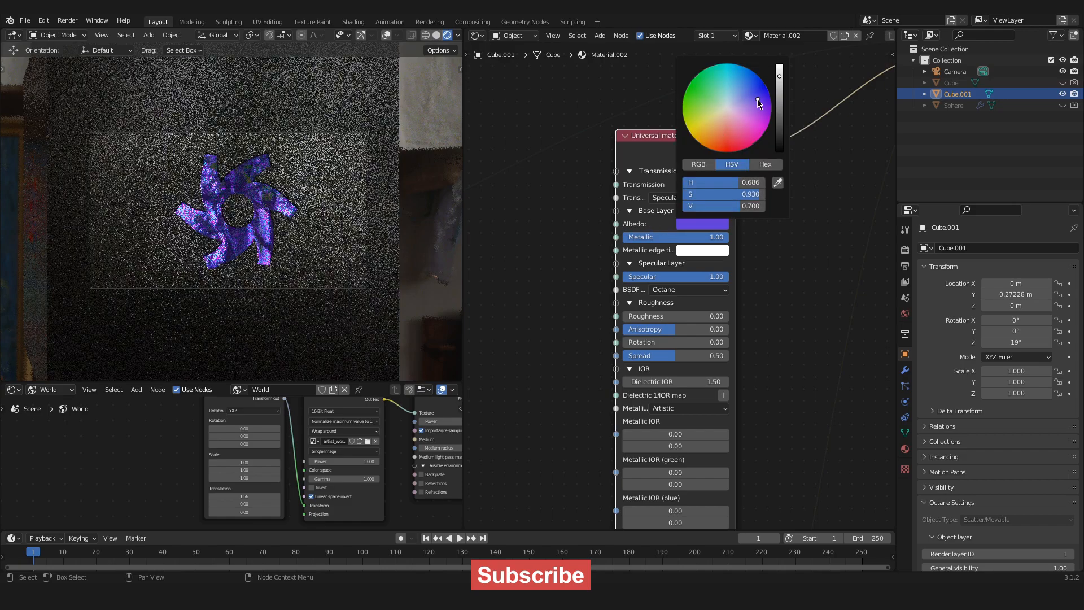